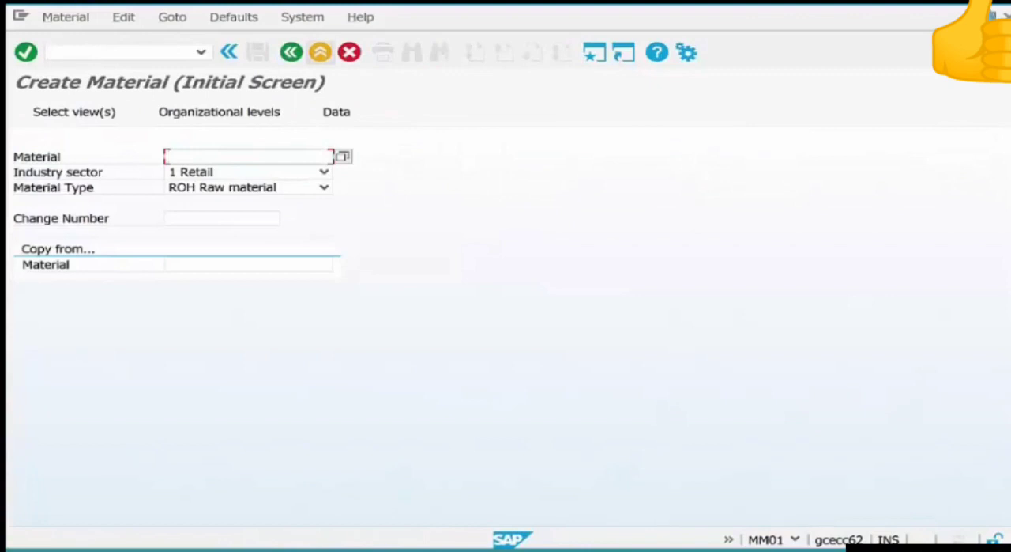
# Enter stirrers-01 as the number of the new material.
pyautogui.write('s')
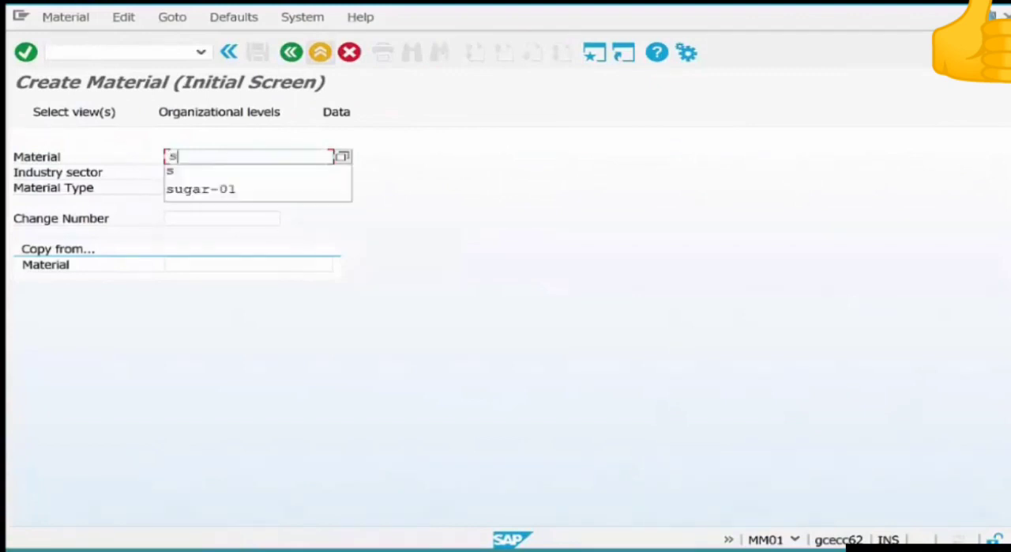
pyautogui.write('tirr')
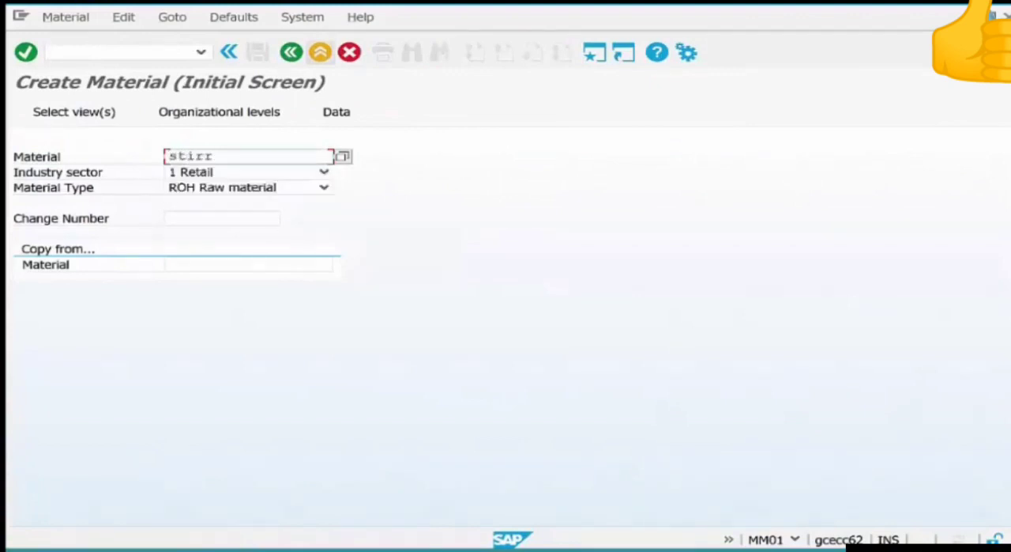
pyautogui.write('ers-01')
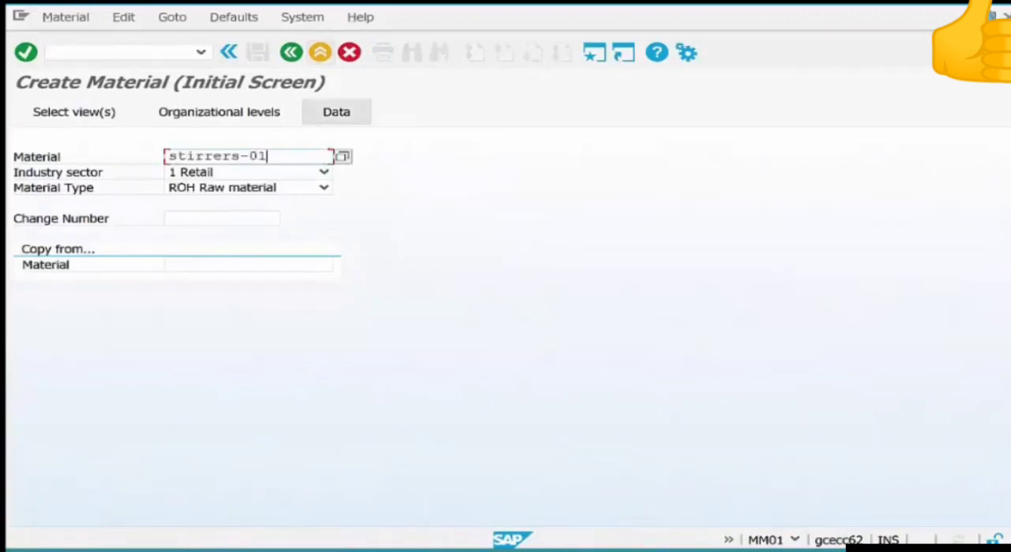
# Set the material type to NLAG Non-stock material and continue to the view selection.
pyautogui.click(324, 188)
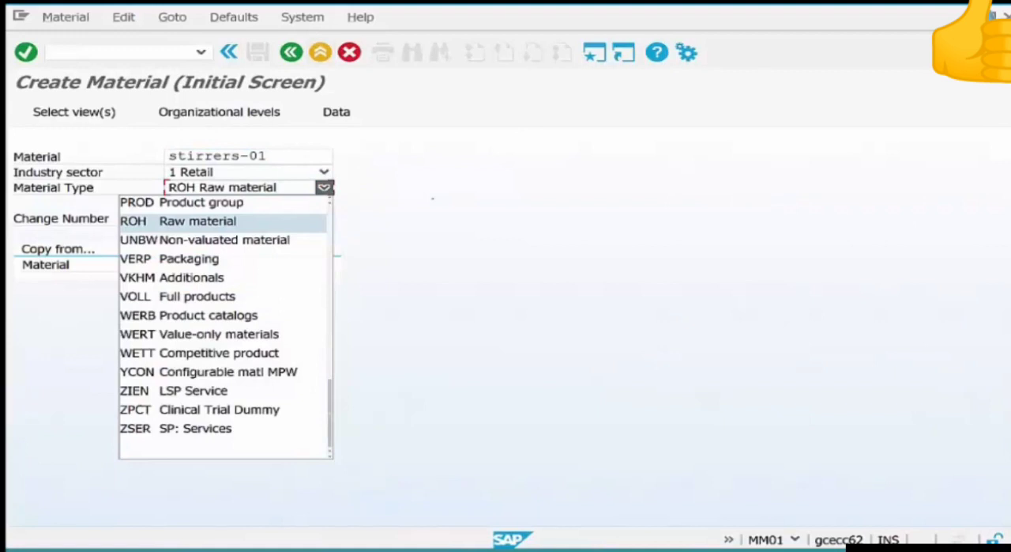
pyautogui.scroll(2, 225, 324)
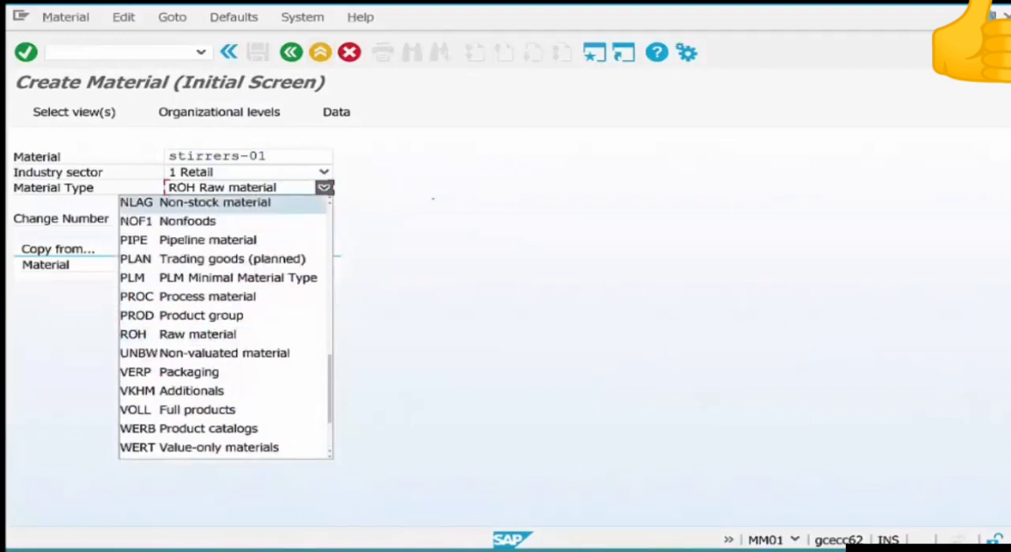
pyautogui.click(195, 203)
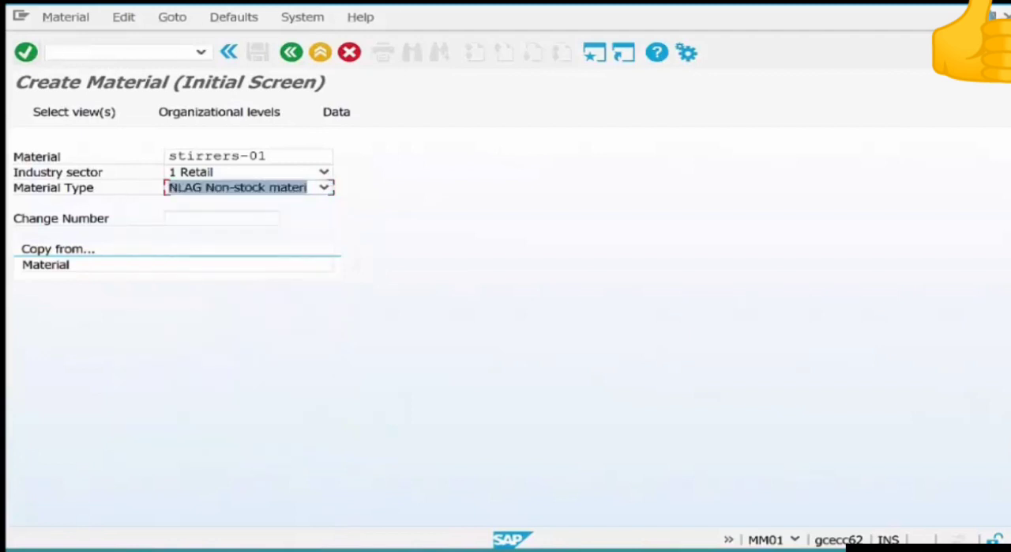
pyautogui.click(26, 52)
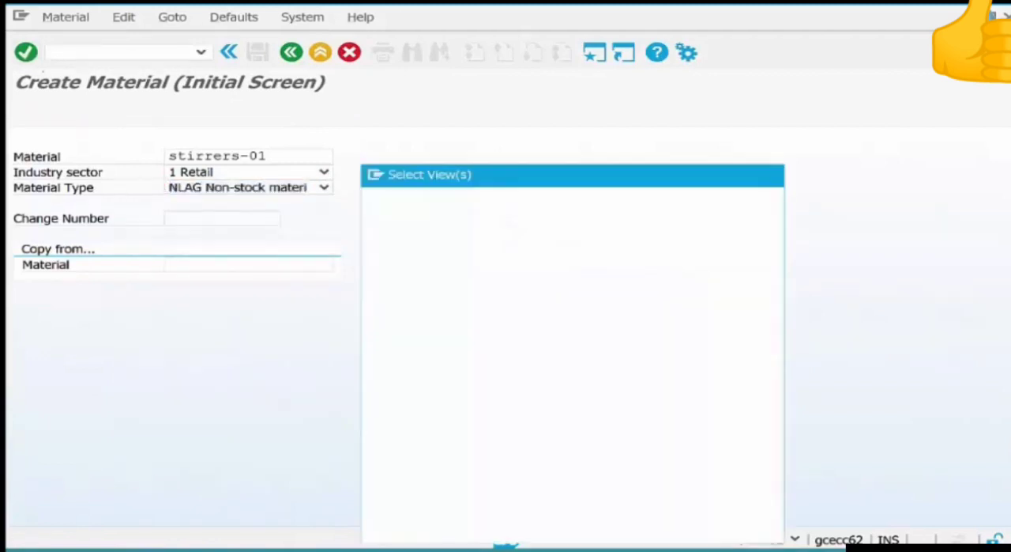
# Select the Basic Data 1, Purchasing and Accounting 1 views for the material and confirm the selection.
pyautogui.click(377, 217)
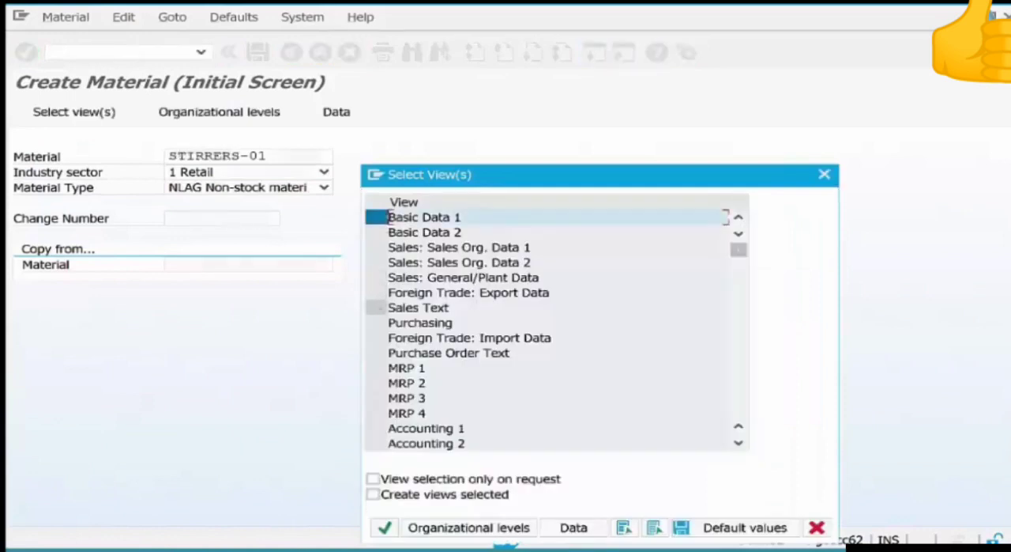
pyautogui.click(376, 322)
pyautogui.click(377, 428)
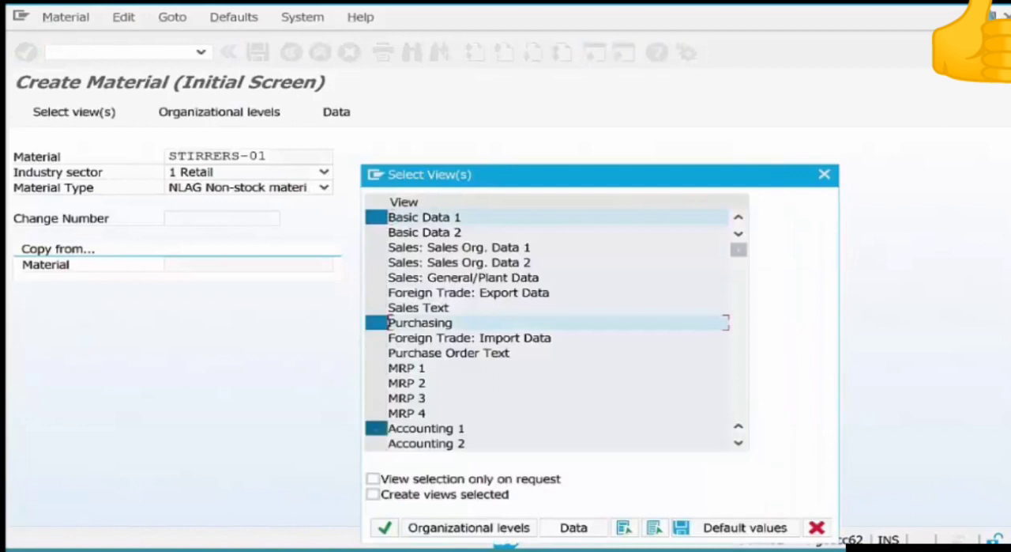
pyautogui.press('Return')
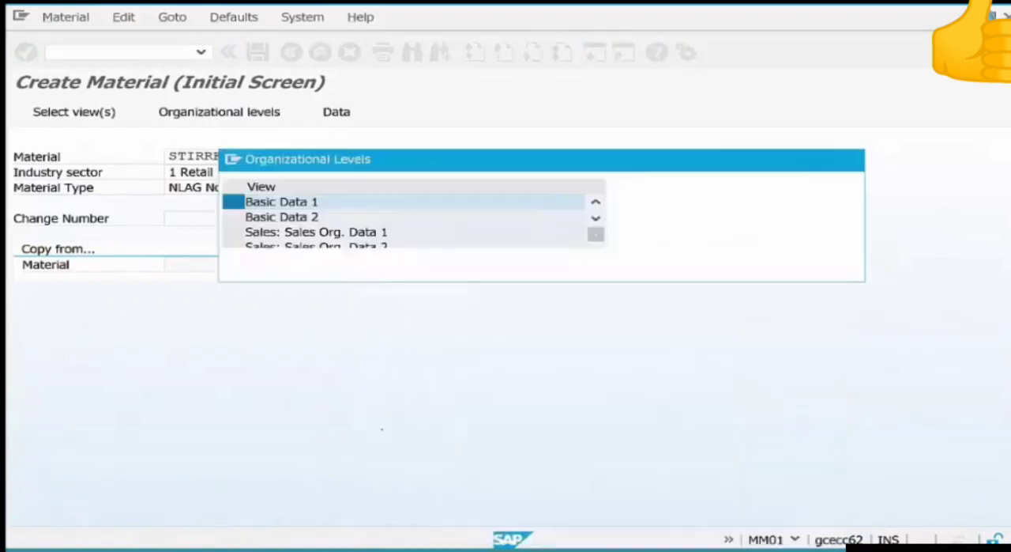
# Set the plant organizational level to chi1 and continue to the material's basic data.
pyautogui.write('c')
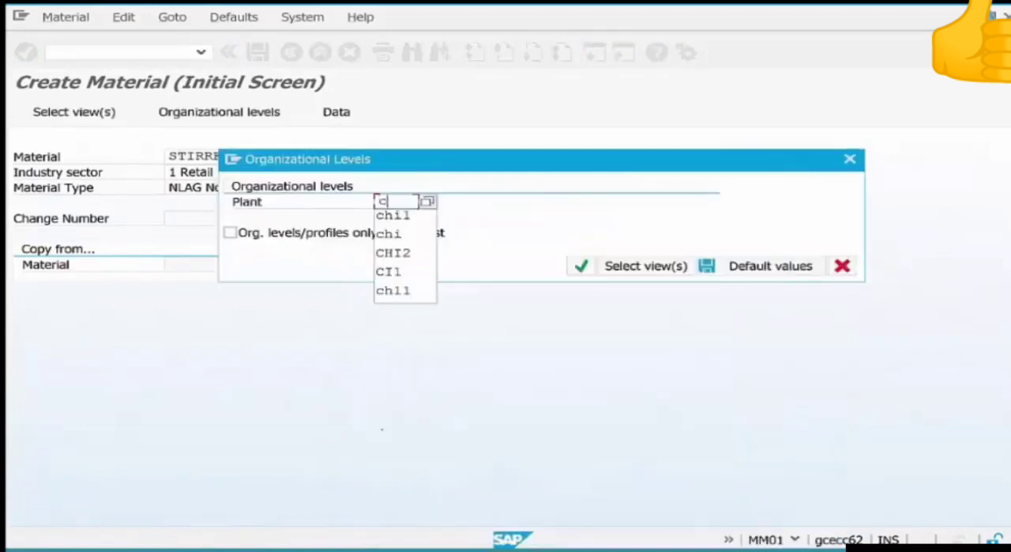
pyautogui.write('hi1')
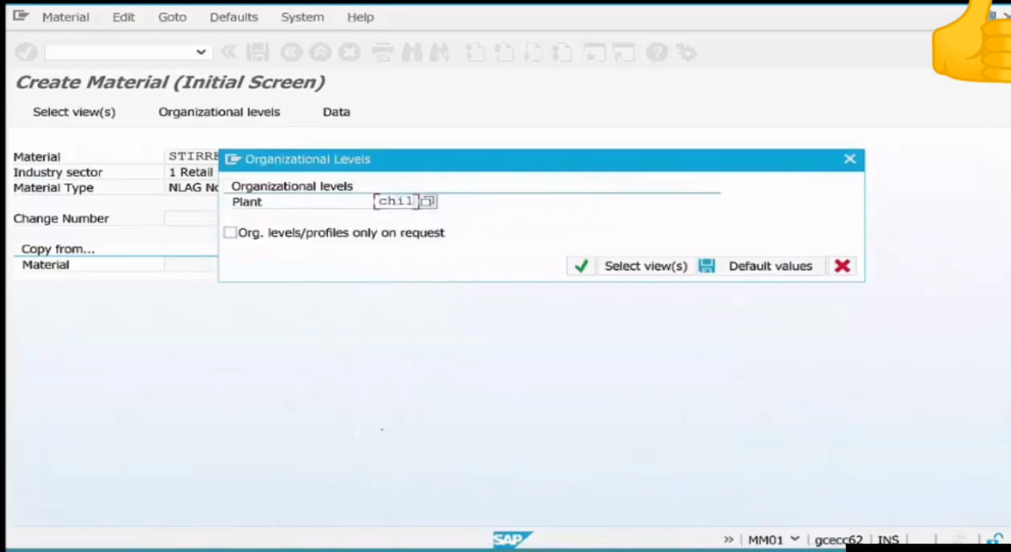
pyautogui.press('Return')
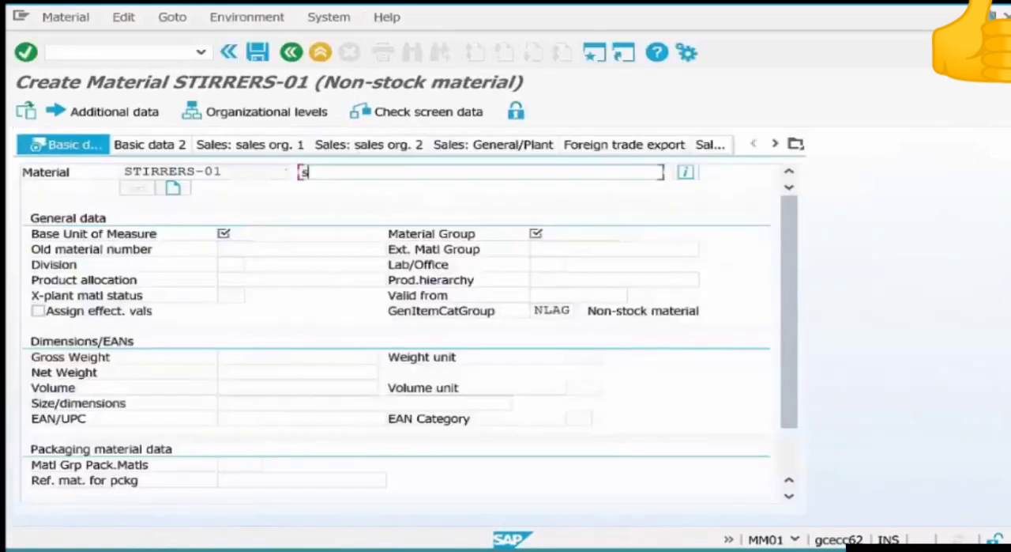
# Enter Stirrers - Brown as the material description.
pyautogui.write('st')
pyautogui.press('Down')
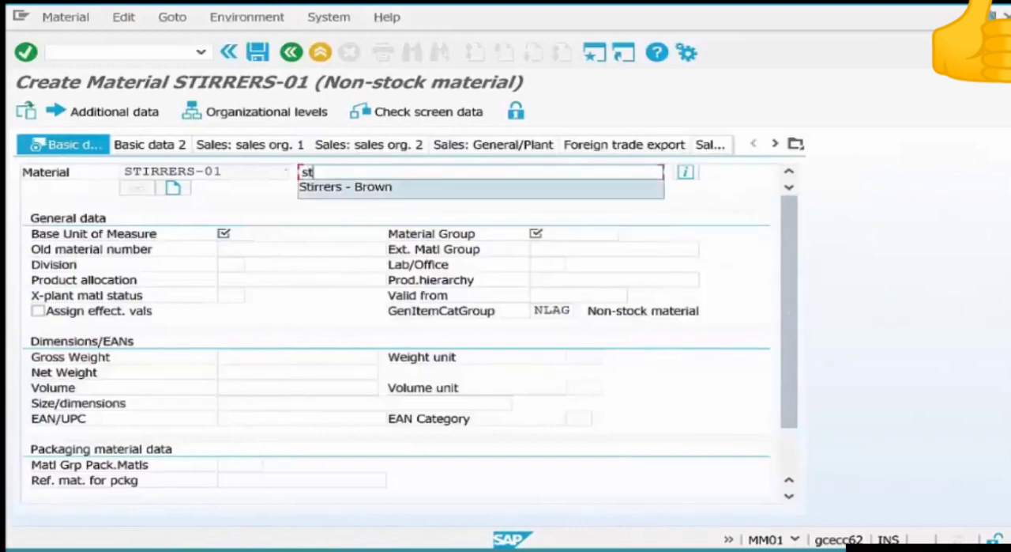
pyautogui.press('Return')
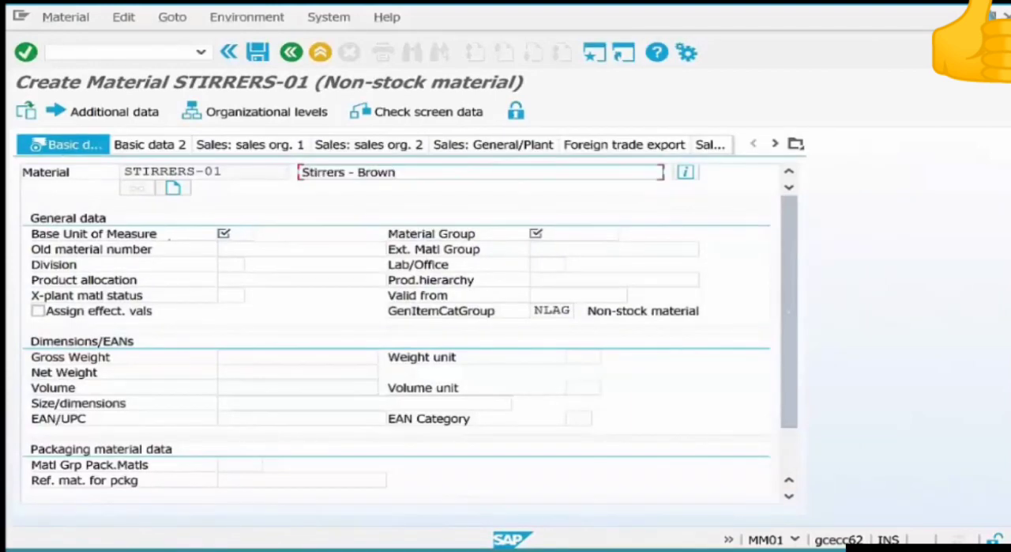
# Set the base unit of measure to EA and the material group to 015, and complete the basic data view.
pyautogui.click(236, 245)
pyautogui.click(236, 235)
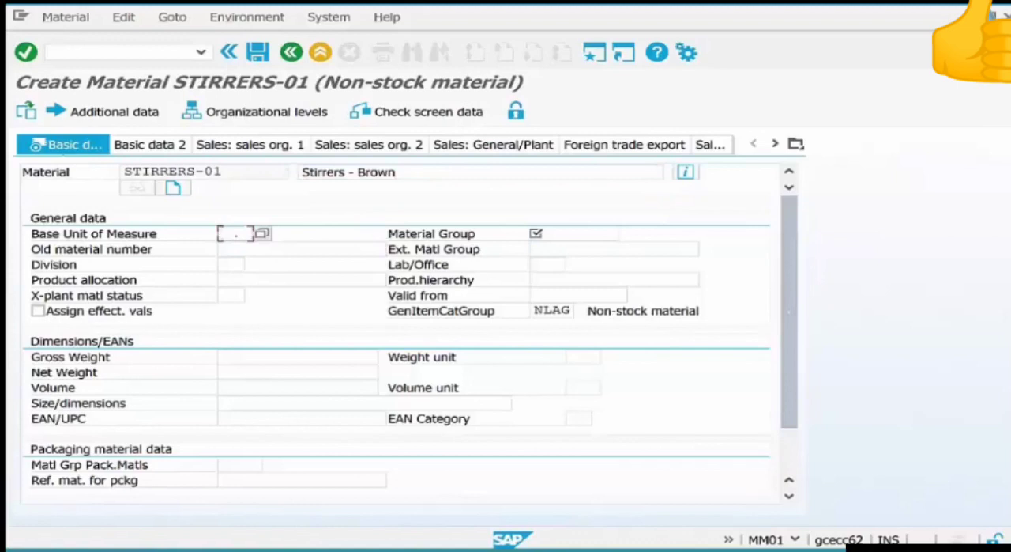
pyautogui.write('ea')
pyautogui.click(567, 233)
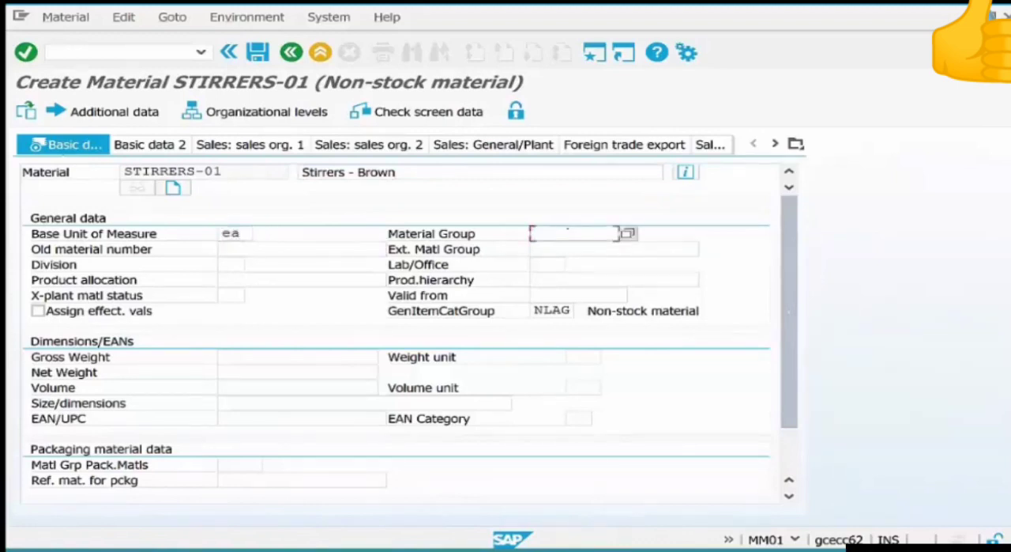
pyautogui.write('0')
pyautogui.press('Down')
pyautogui.press('Return')
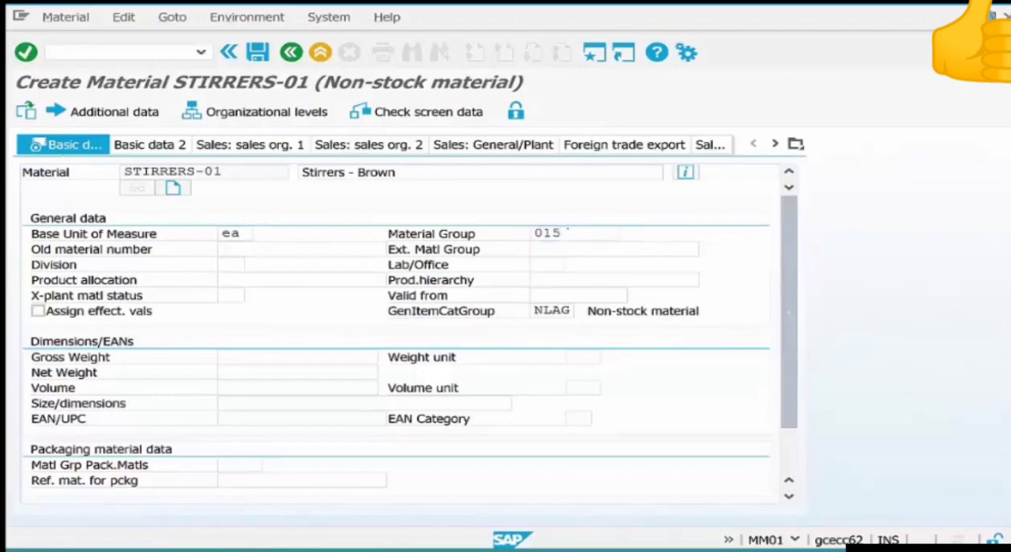
pyautogui.press('Return')
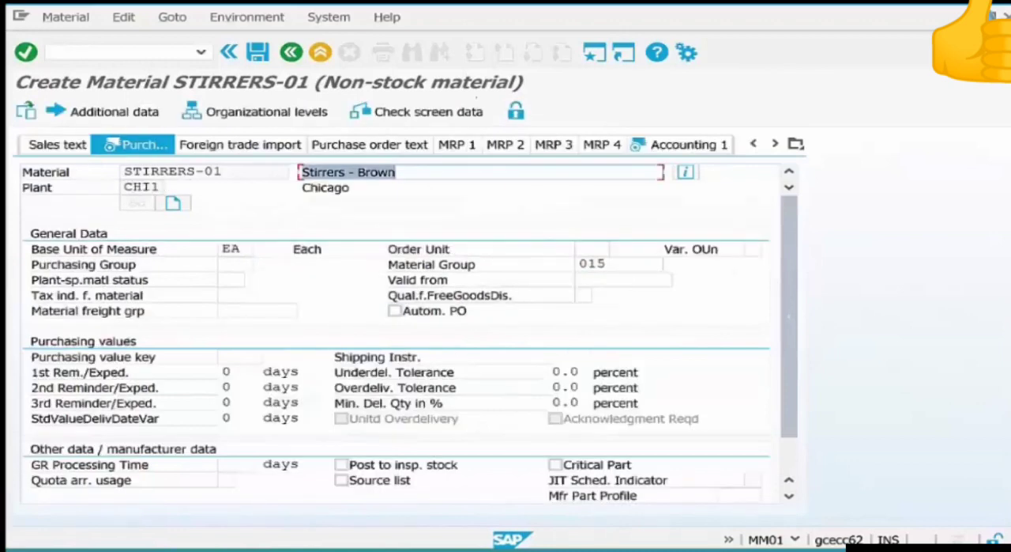
# Accept the purchasing and accounting views without extra entries and save the new material.
pyautogui.press('Return')
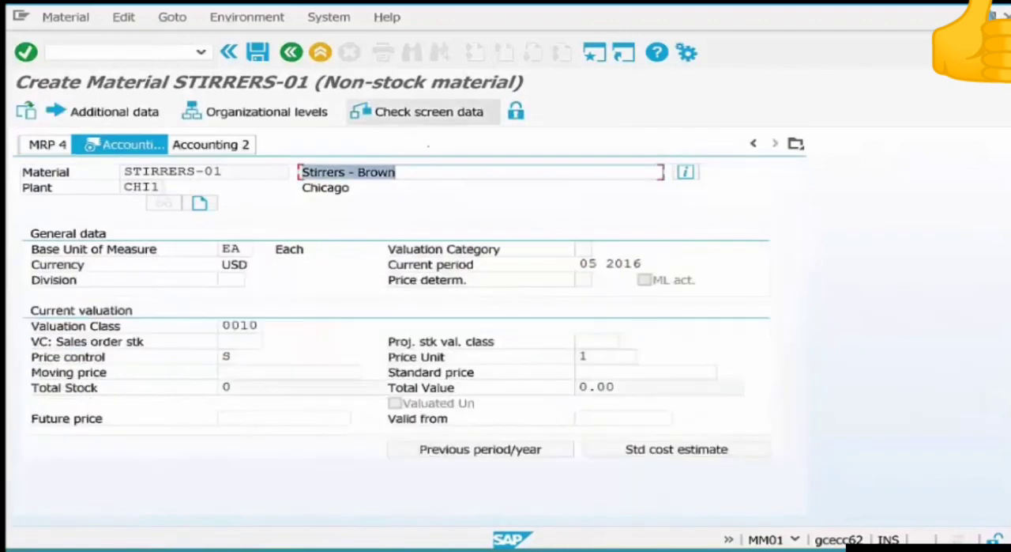
pyautogui.press('Return')
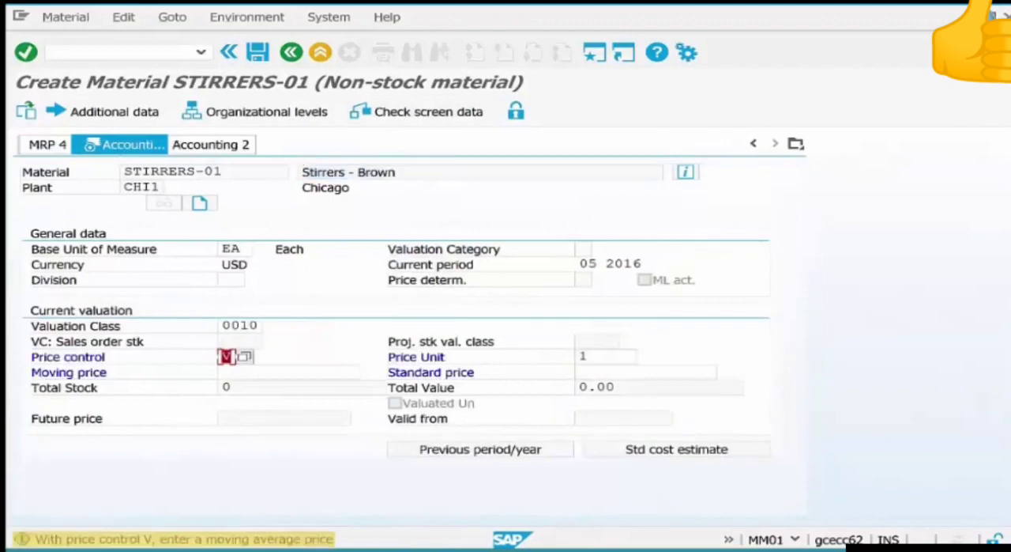
pyautogui.hotkey('ctrl', 's')
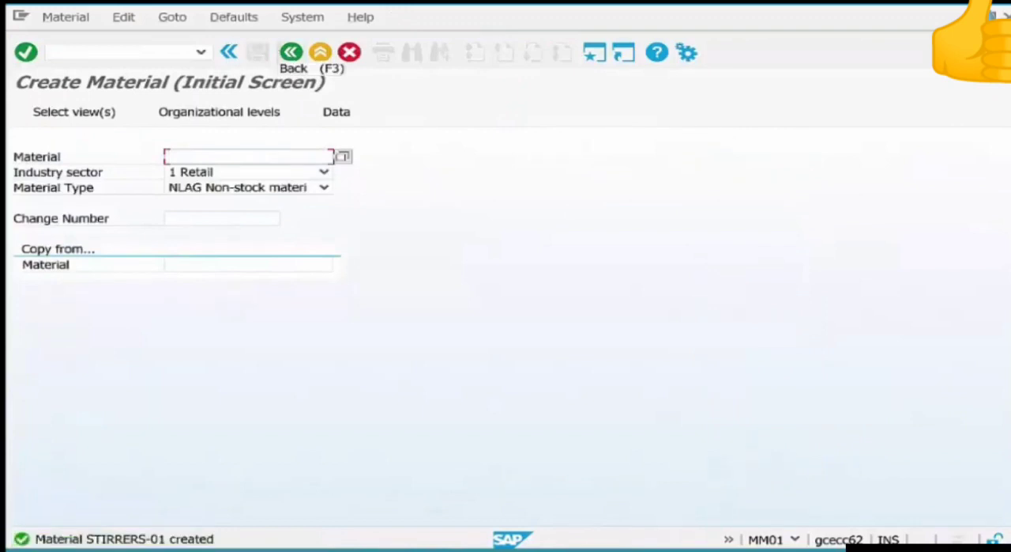
# Leave material creation and start transaction me21n to create a purchase order.
pyautogui.click(291, 52)
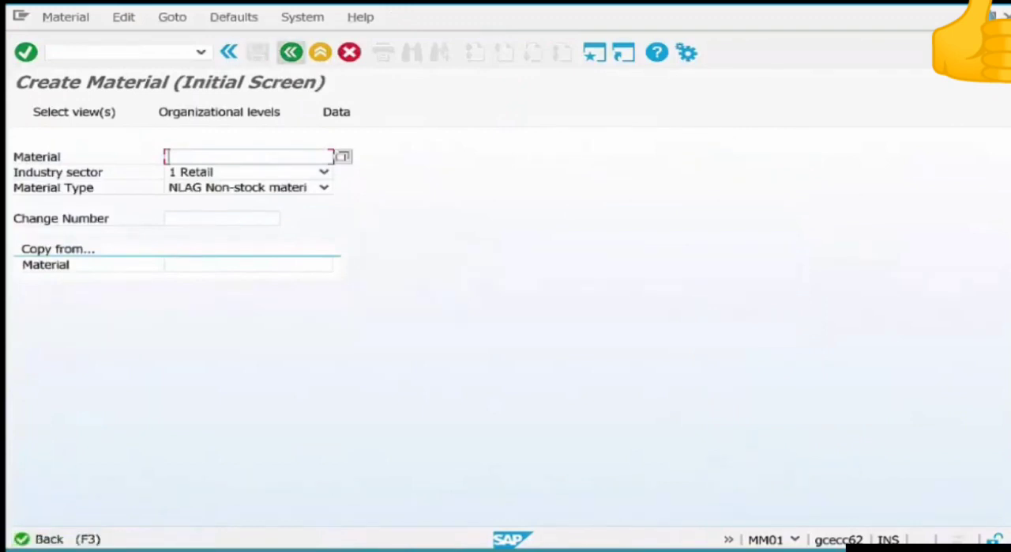
pyautogui.write('m')
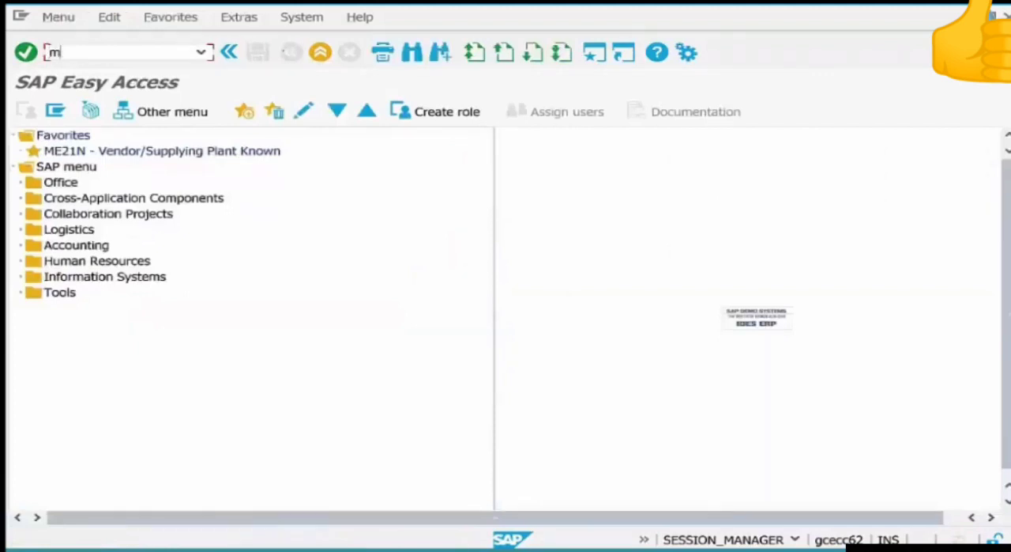
pyautogui.write('e21n')
pyautogui.press('Return')
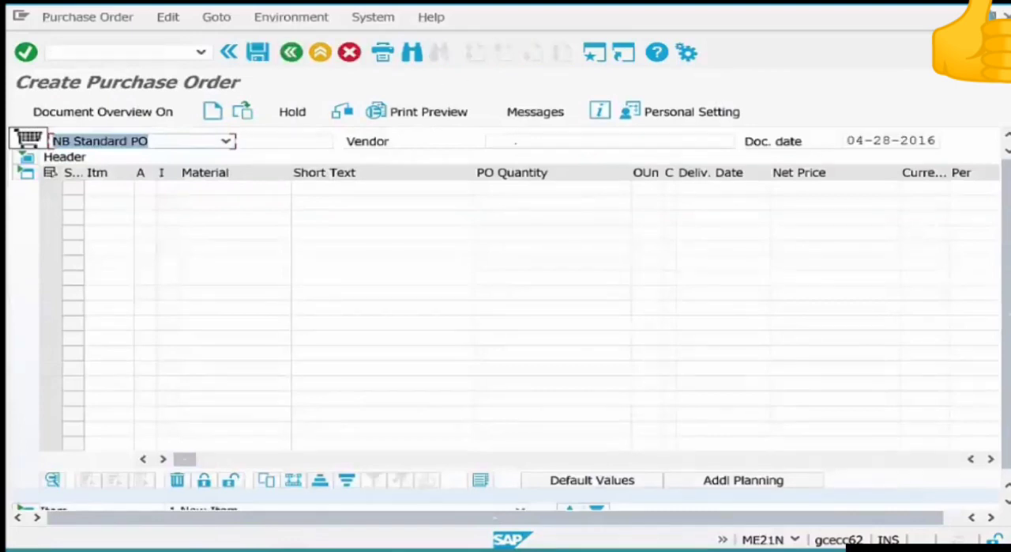
# Set the purchase order's vendor to 4001 ABC Supply Company.
pyautogui.click(516, 142)
pyautogui.write('4')
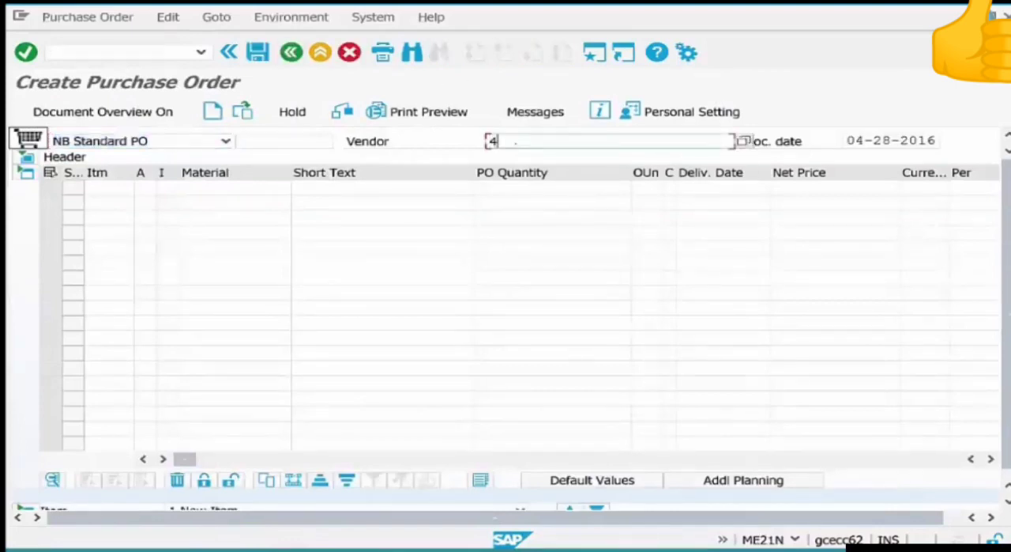
pyautogui.write('0')
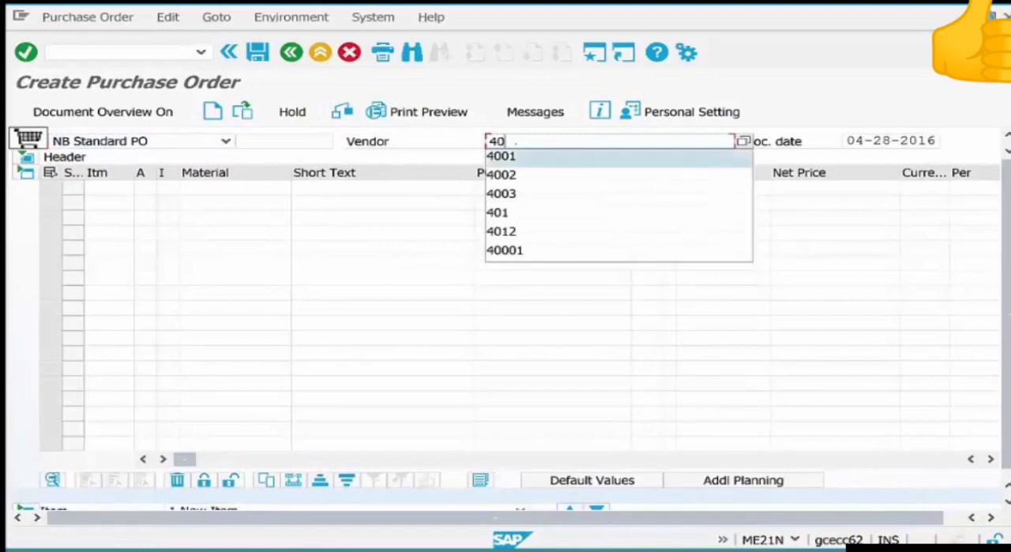
pyautogui.press('Return')
pyautogui.press('Return')
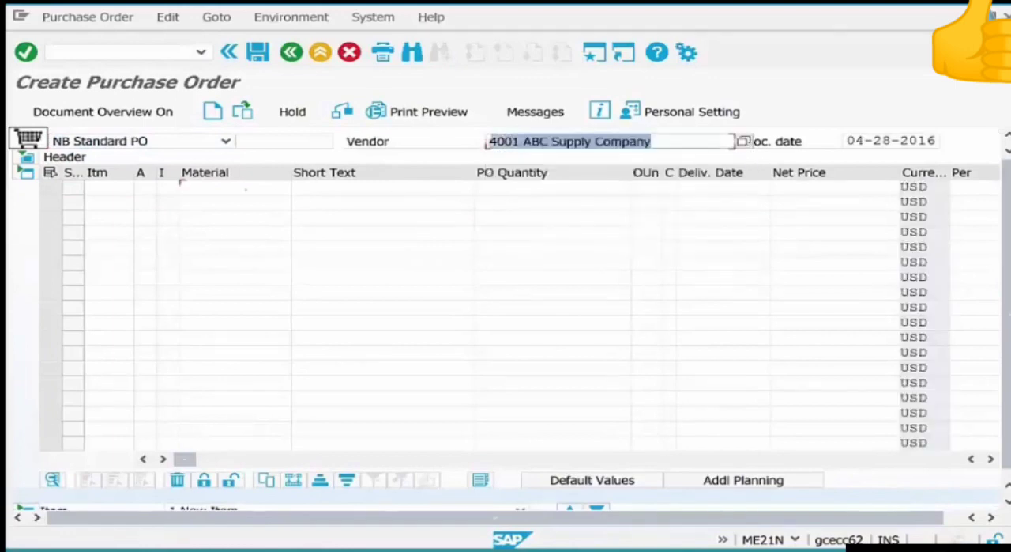
# Enter COFFEEBEANS-06 as the material in the first item line.
pyautogui.click(246, 189)
pyautogui.write('c')
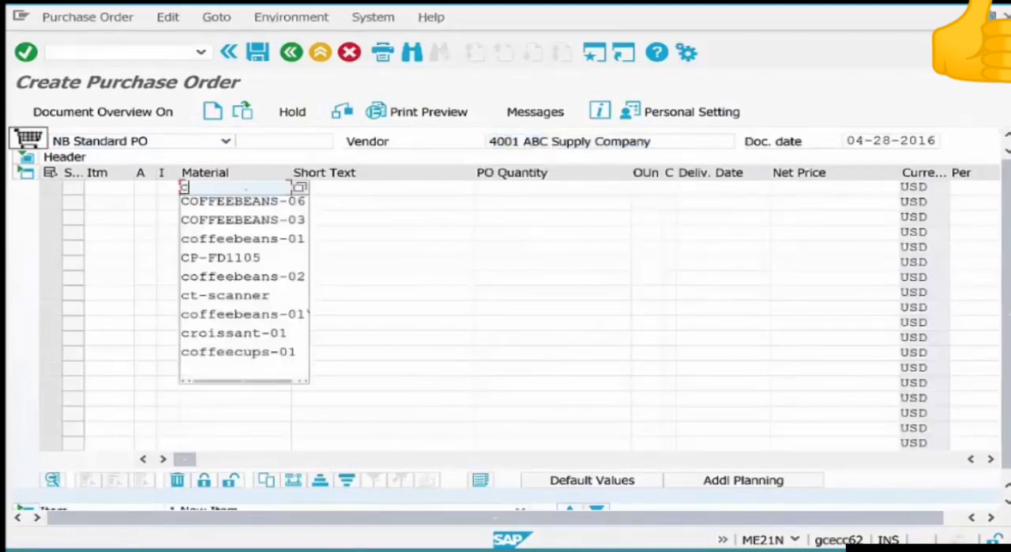
pyautogui.write('o')
pyautogui.press('Down')
pyautogui.press('Return')
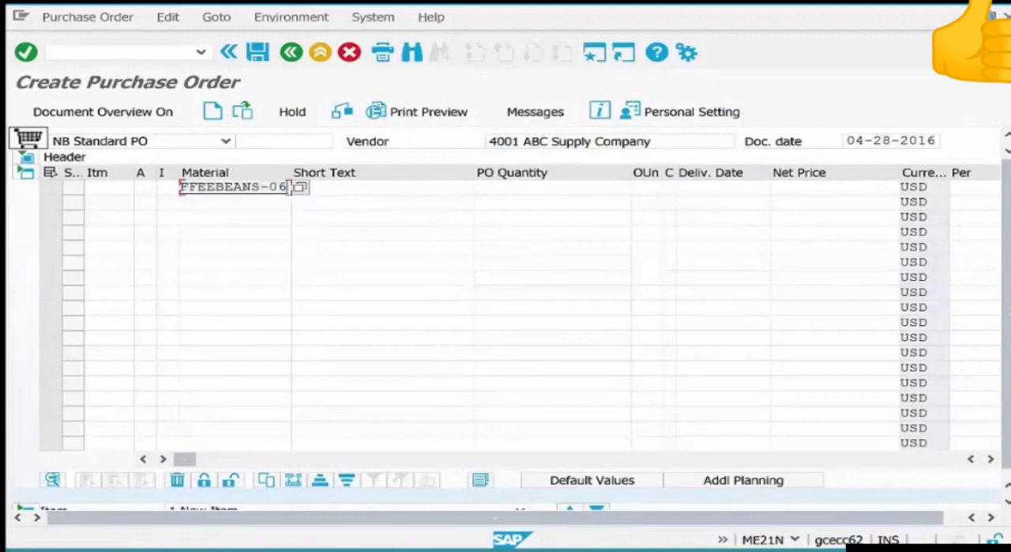
# Leave the short text empty, set the coffee beans item's PO quantity to 100 and confirm the line.
pyautogui.press('Tab')
pyautogui.write('1')
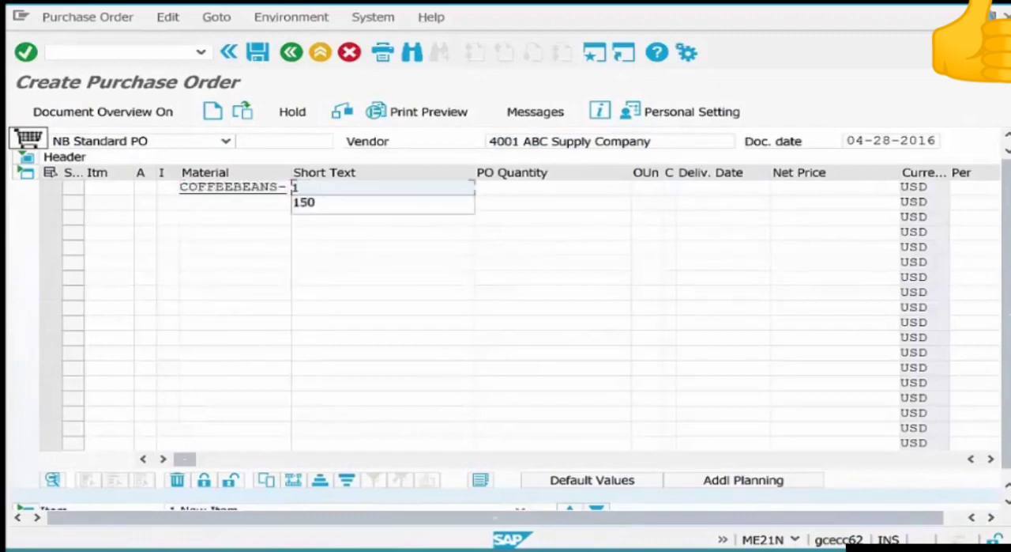
pyautogui.press('BackSpace')
pyautogui.press('Escape')
pyautogui.press('Tab')
pyautogui.write('10')
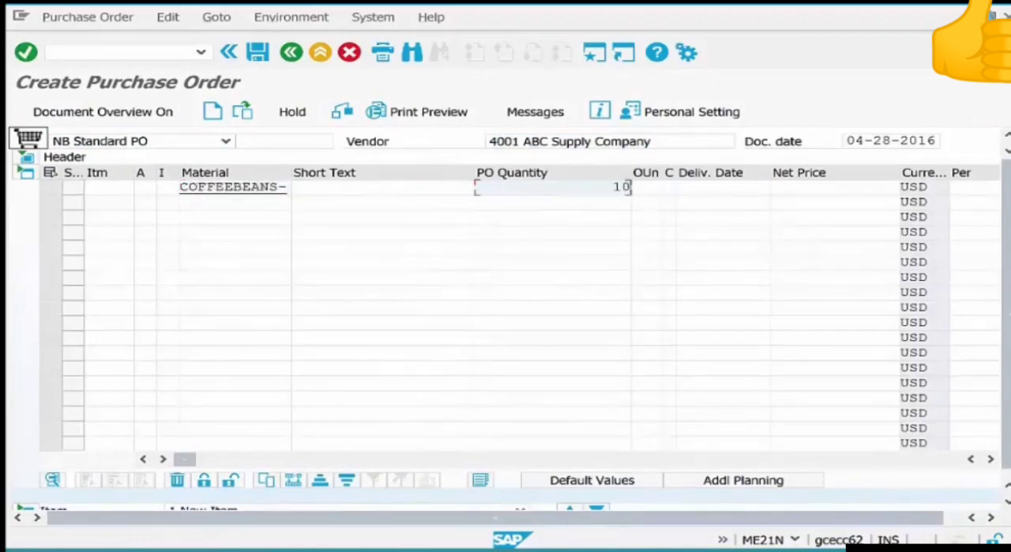
pyautogui.write('0')
pyautogui.press('Return')
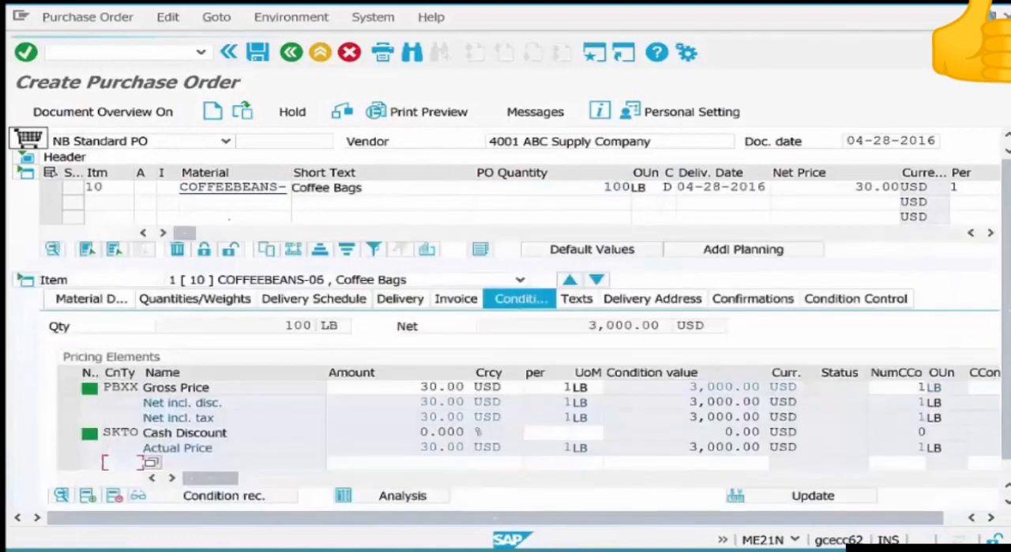
# Enter STIRRERS-01 as the material in the second item line.
pyautogui.click(226, 203)
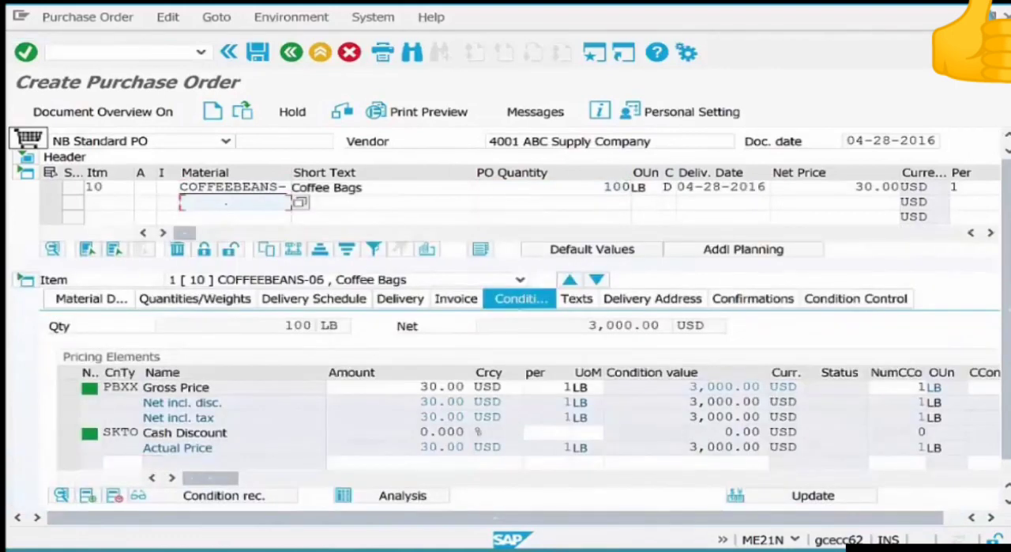
pyautogui.write('st')
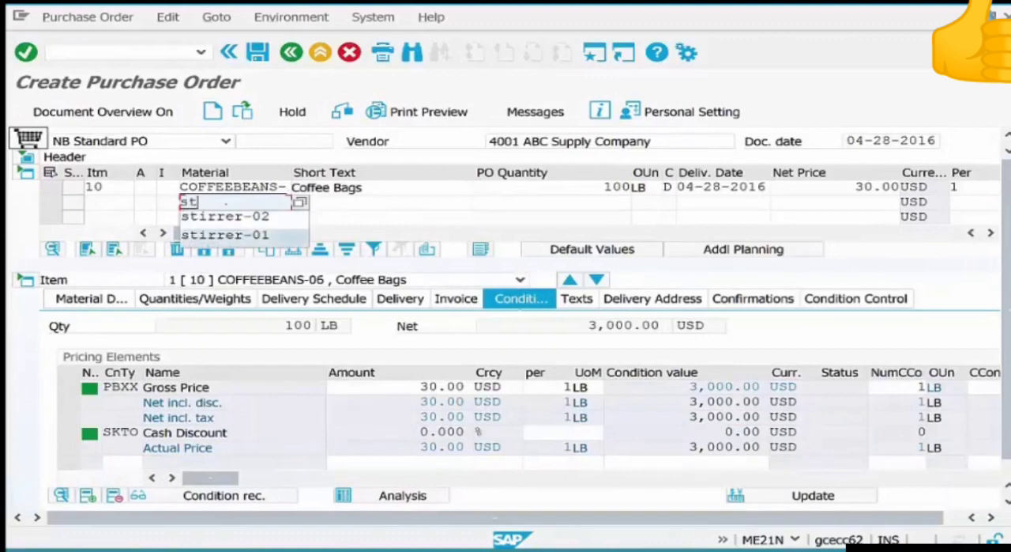
pyautogui.write('ir')
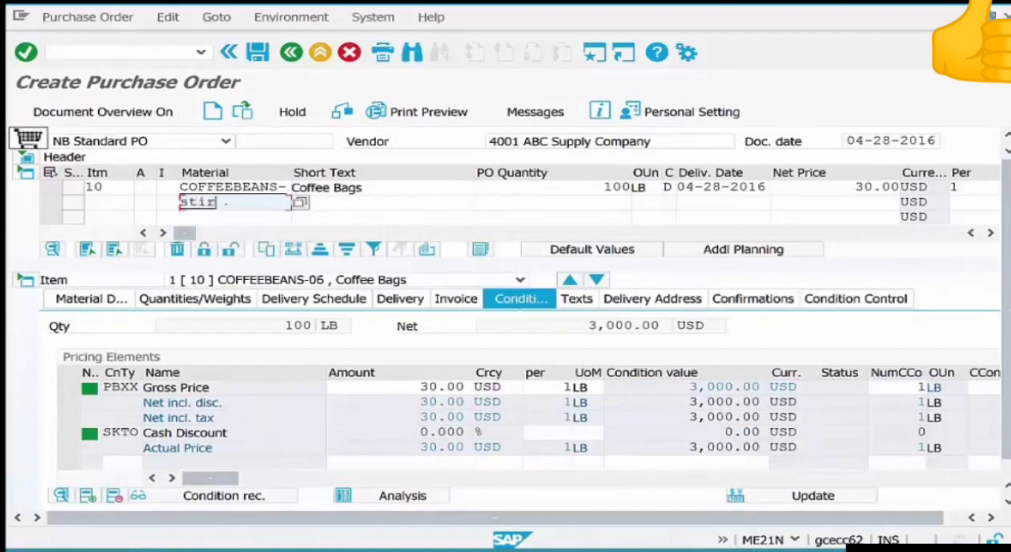
pyautogui.write('rers-01')
# Leave the stirrers item's short text empty, set its PO quantity to 1000 and confirm the line.
pyautogui.press('Tab')
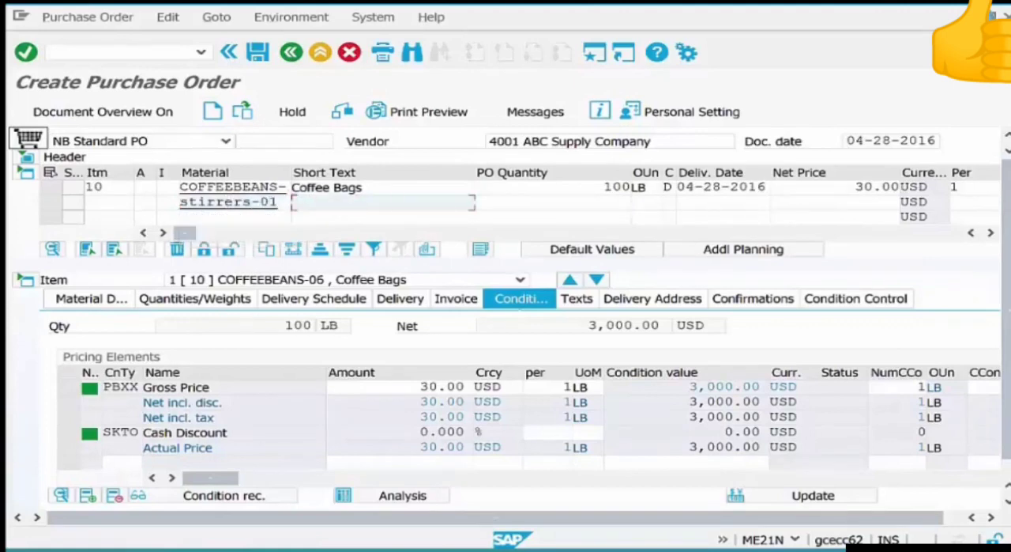
pyautogui.press('Tab')
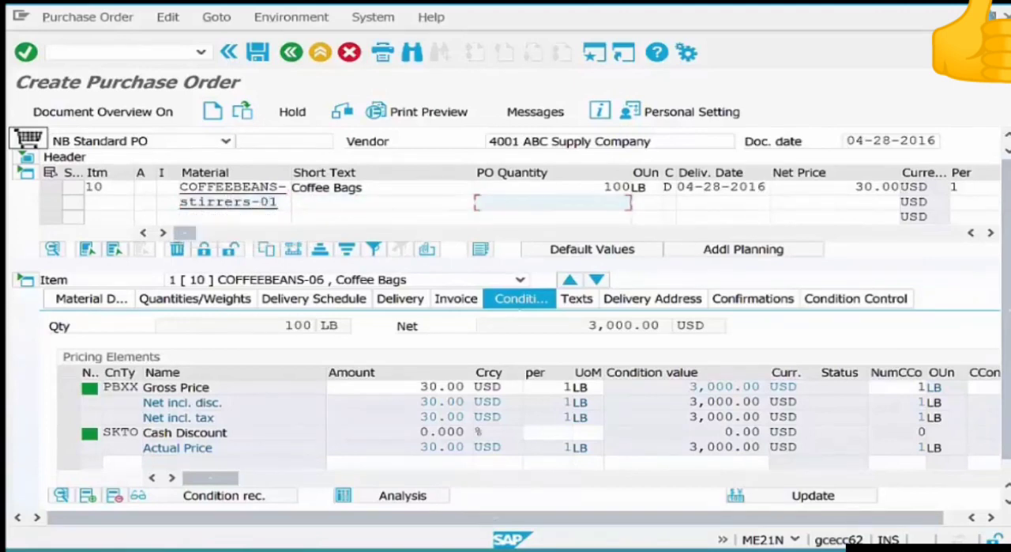
pyautogui.write('1000')
pyautogui.press('Return')
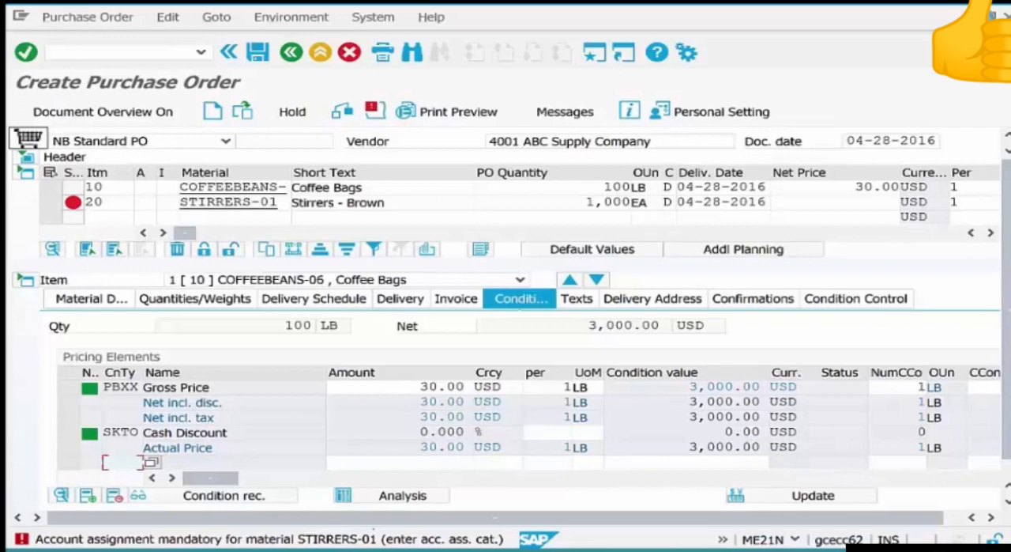
# Compare the short texts of the coffee beans and stirrers items.
pyautogui.moveTo(378, 187); pyautogui.dragTo(300, 188)
pyautogui.moveTo(385, 202); pyautogui.dragTo(291, 202)
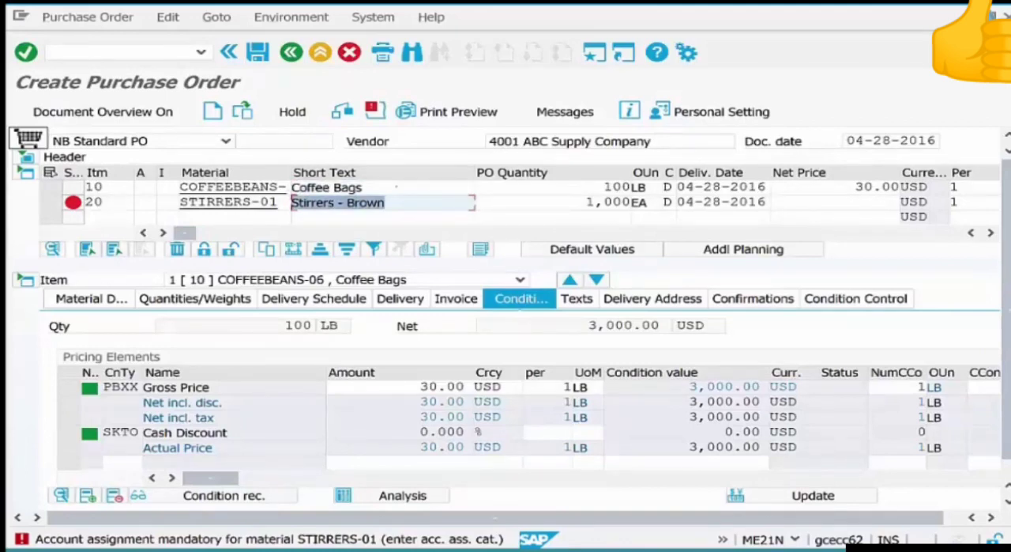
pyautogui.moveTo(363, 187); pyautogui.dragTo(291, 187)
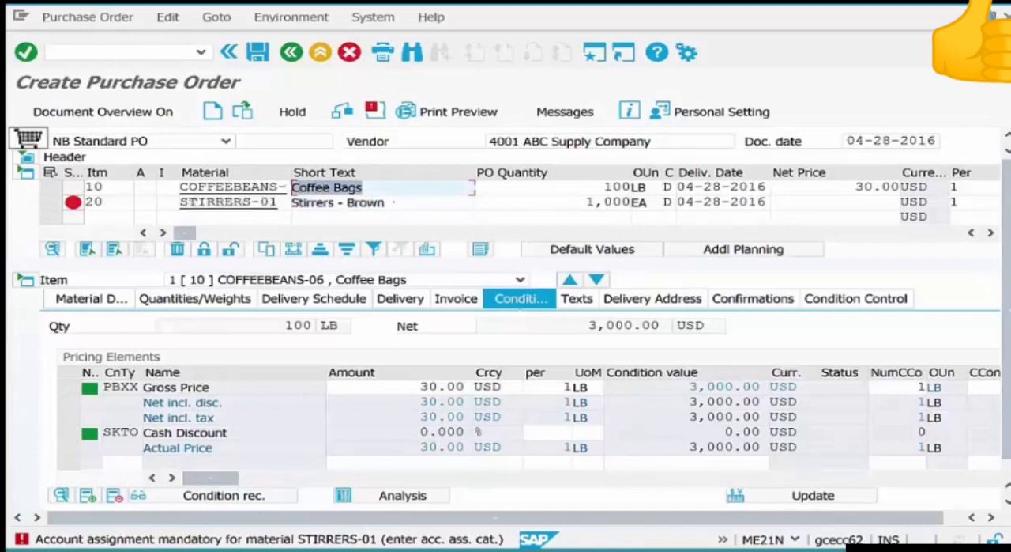
pyautogui.moveTo(384, 202); pyautogui.dragTo(291, 202)
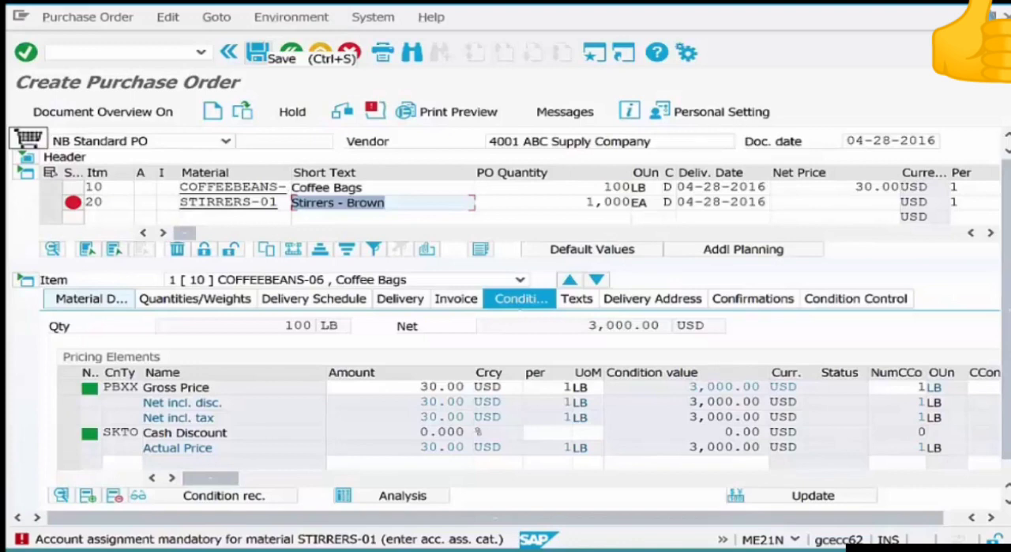
# Set the stirrers item's account assignment category to K and confirm the entry.
pyautogui.click(166, 202)
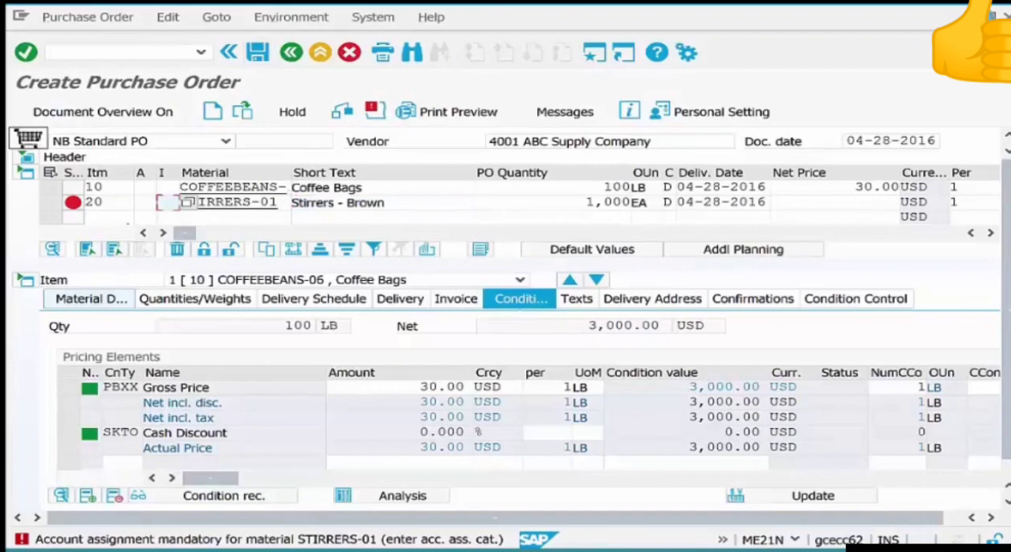
pyautogui.click(144, 203)
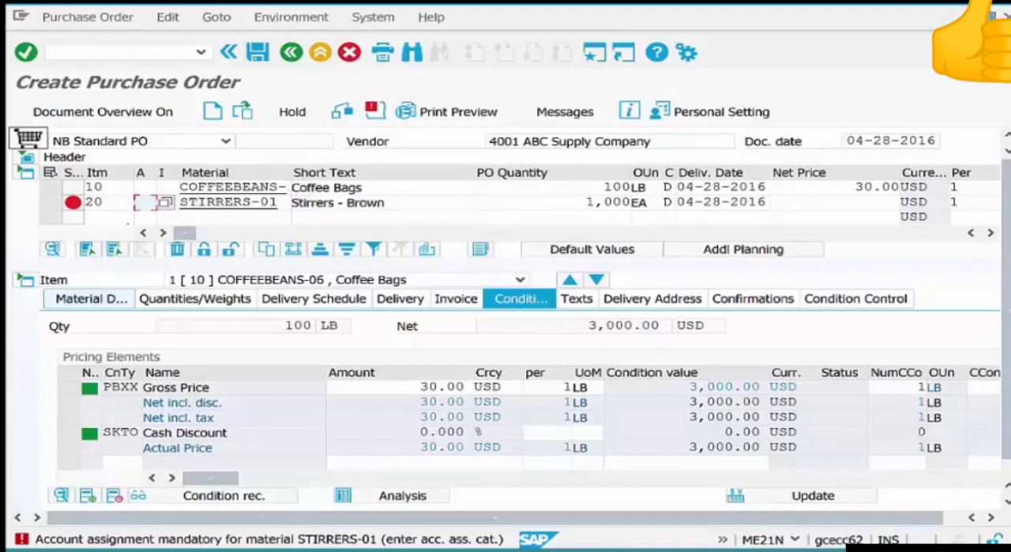
pyautogui.write('K')
pyautogui.press('Return')
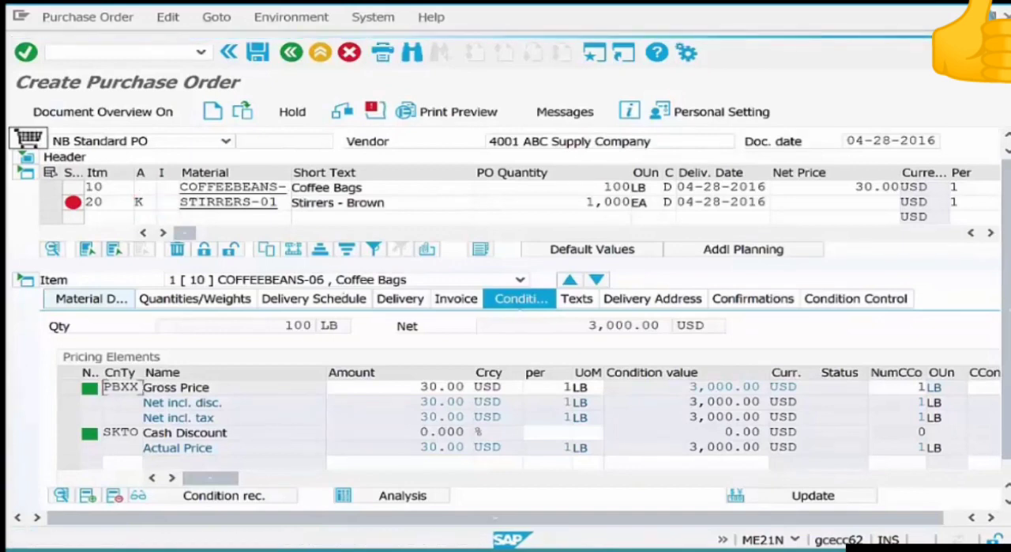
# Show the pricing conditions of the stirrers item and set its gross price to 10 USD.
pyautogui.click(596, 280)
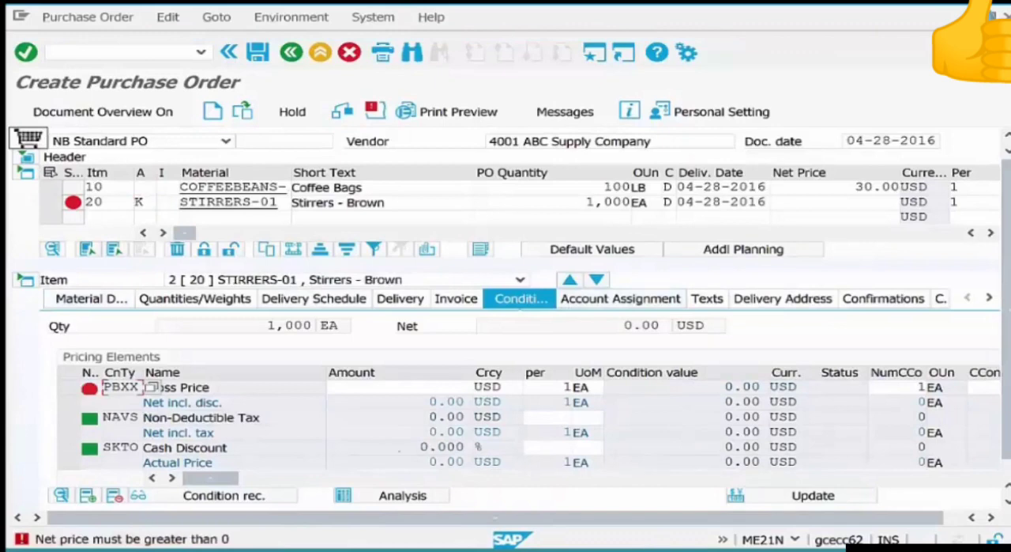
pyautogui.click(432, 388)
pyautogui.write('10')
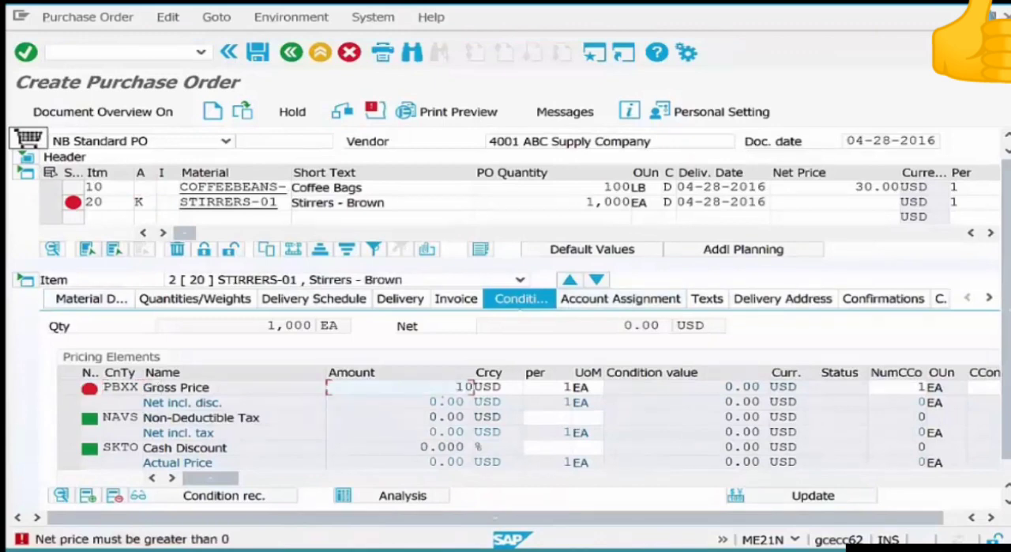
# Open the stirrers item's account assignment details and choose K Cost center from the possible account assignment categories.
pyautogui.click(630, 299)
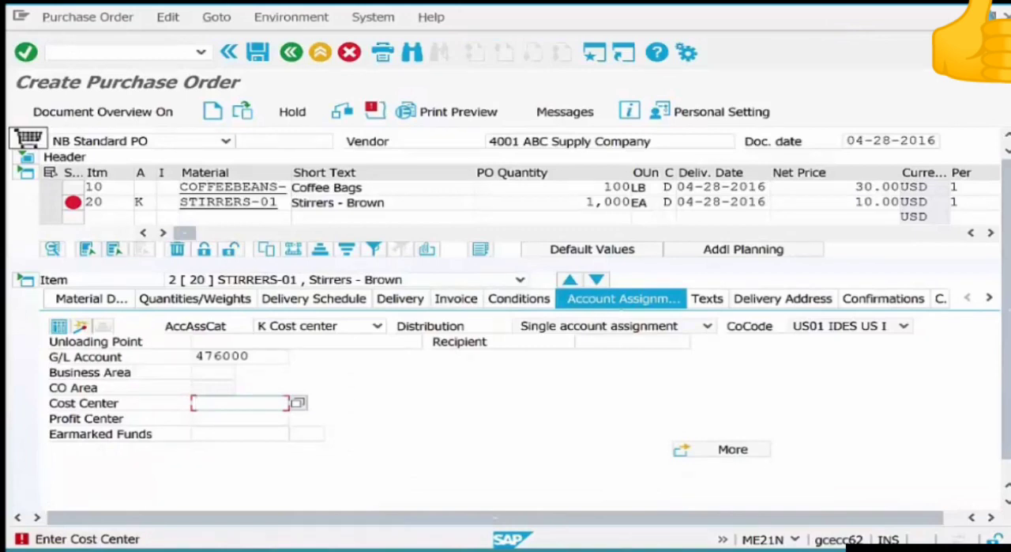
pyautogui.click(139, 202)
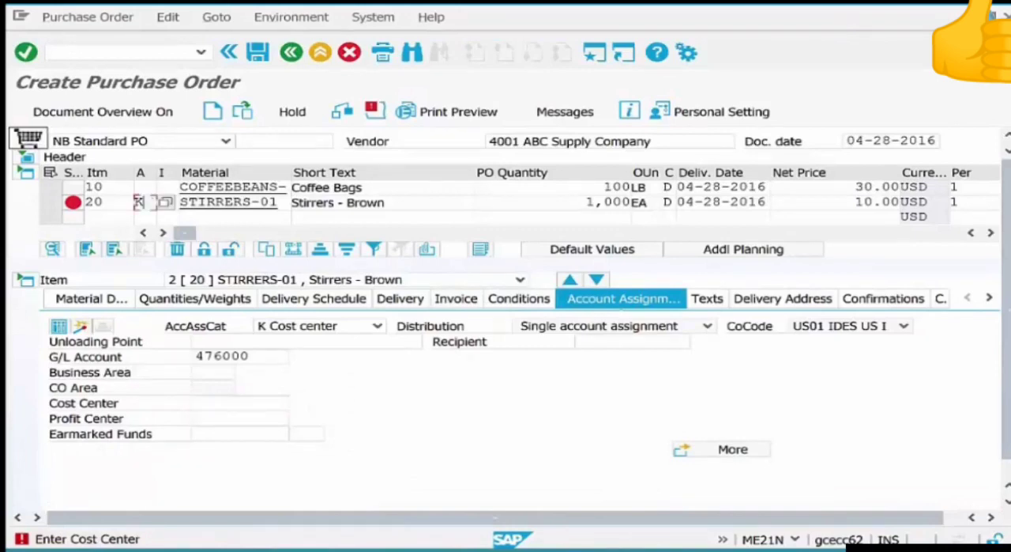
pyautogui.click(165, 202)
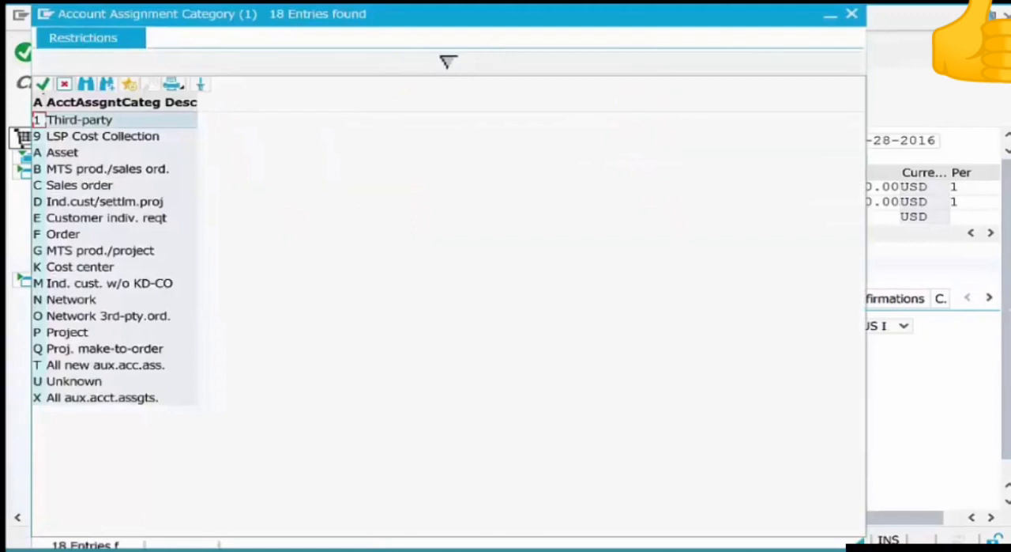
pyautogui.click(81, 268)
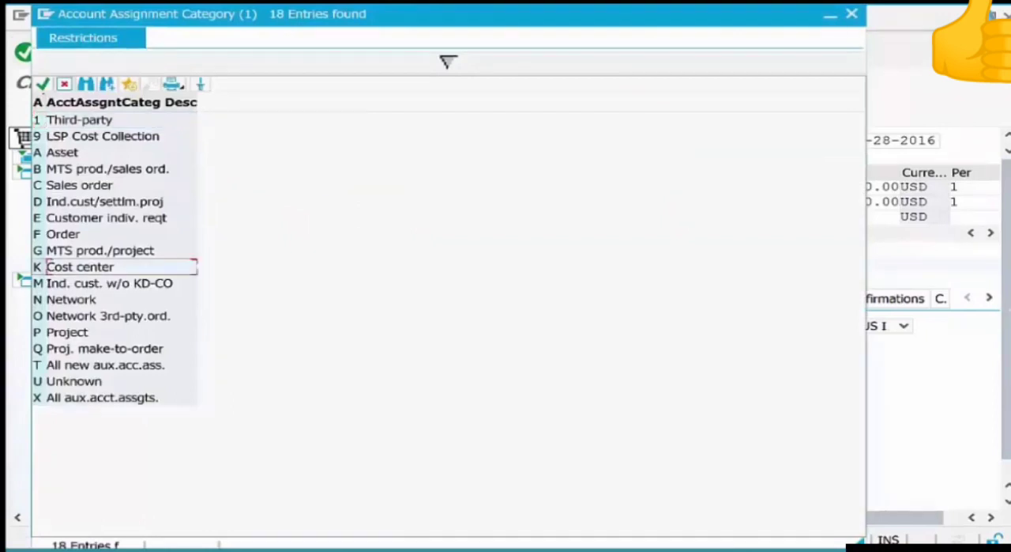
pyautogui.press('Return')
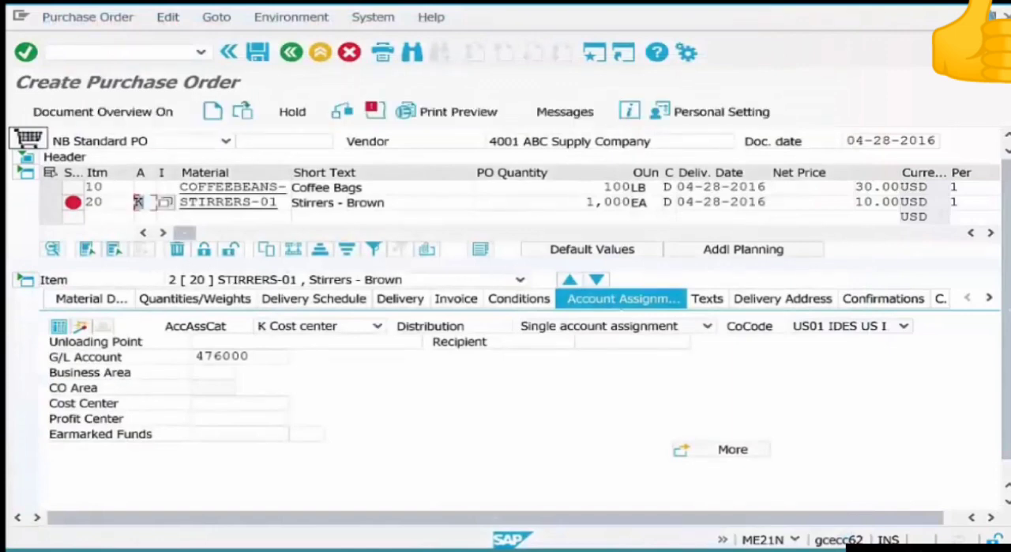
pyautogui.click(231, 187)
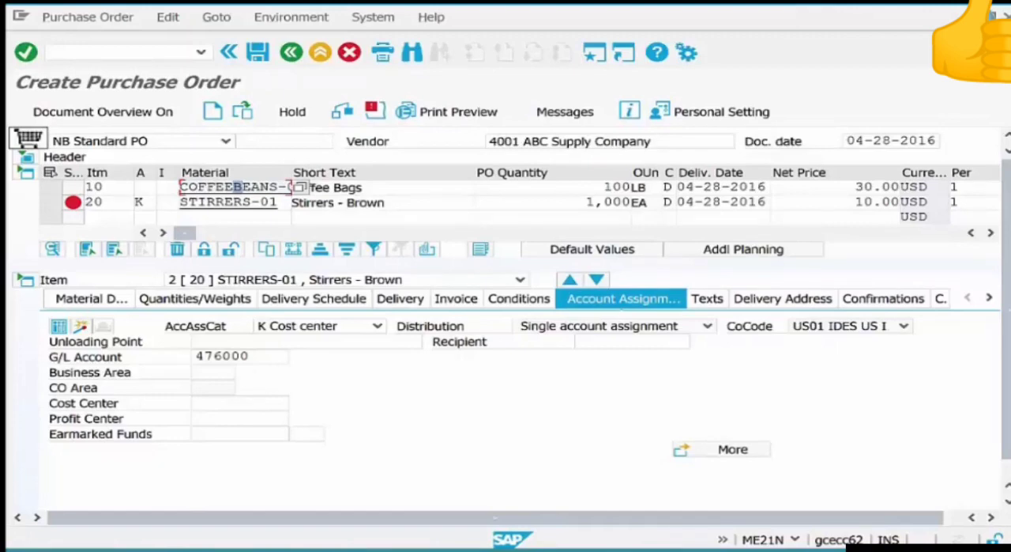
pyautogui.hotkey('alt', 'Tab')
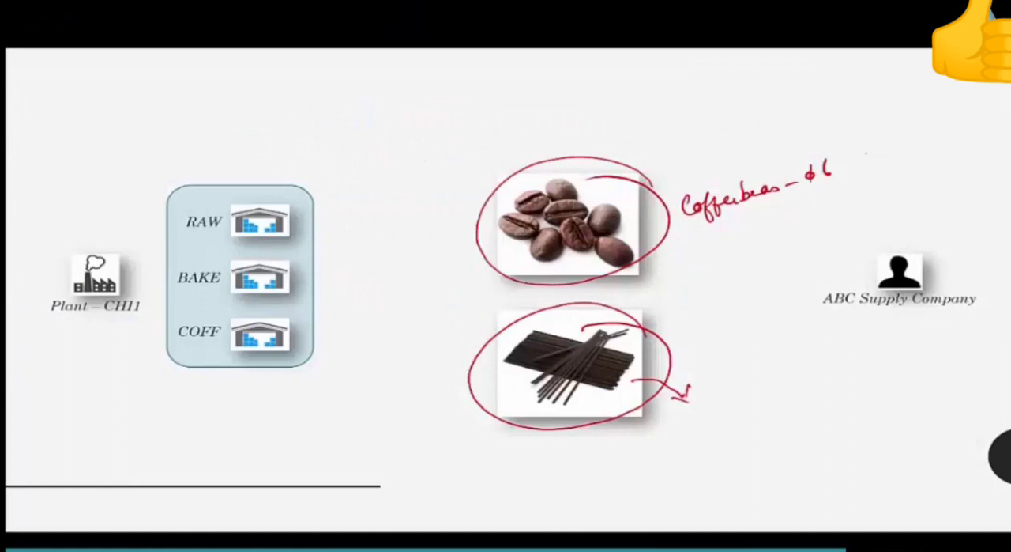
pyautogui.moveTo(843, 166); pyautogui.dragTo(907, 147)
pyautogui.moveTo(895, 143); pyautogui.dragTo(944, 143)
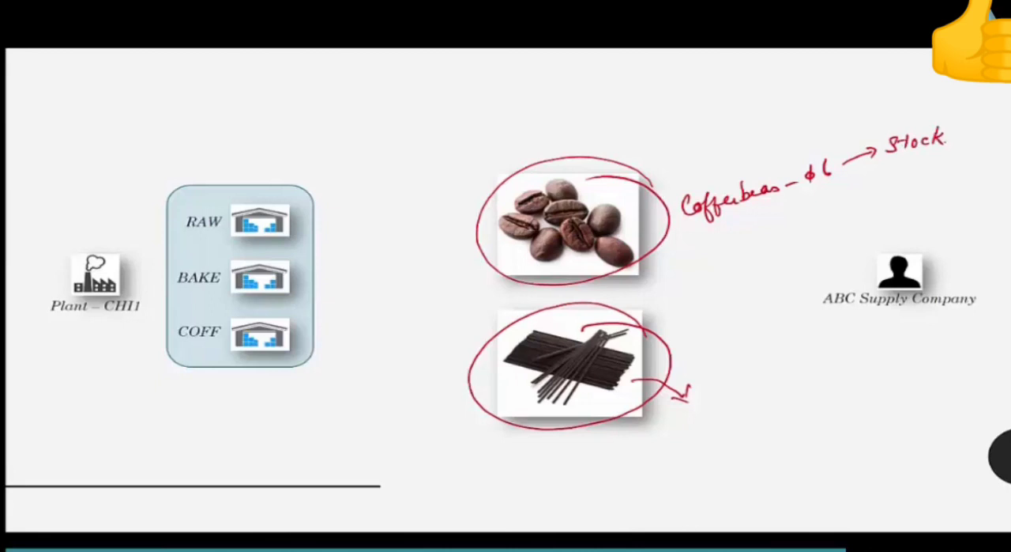
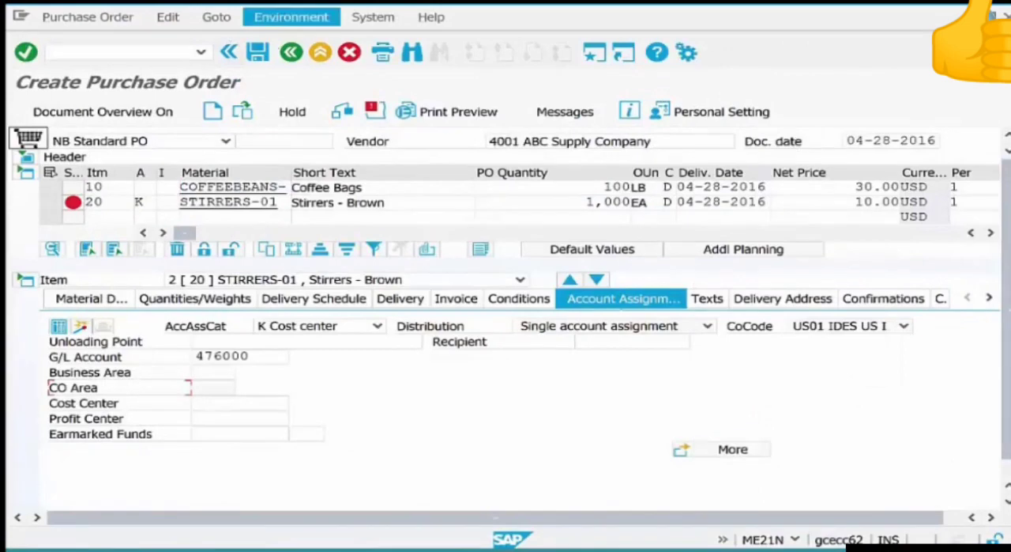
# Leave the purchase order and start cost center creation with transaction KS01.
pyautogui.click(291, 52)
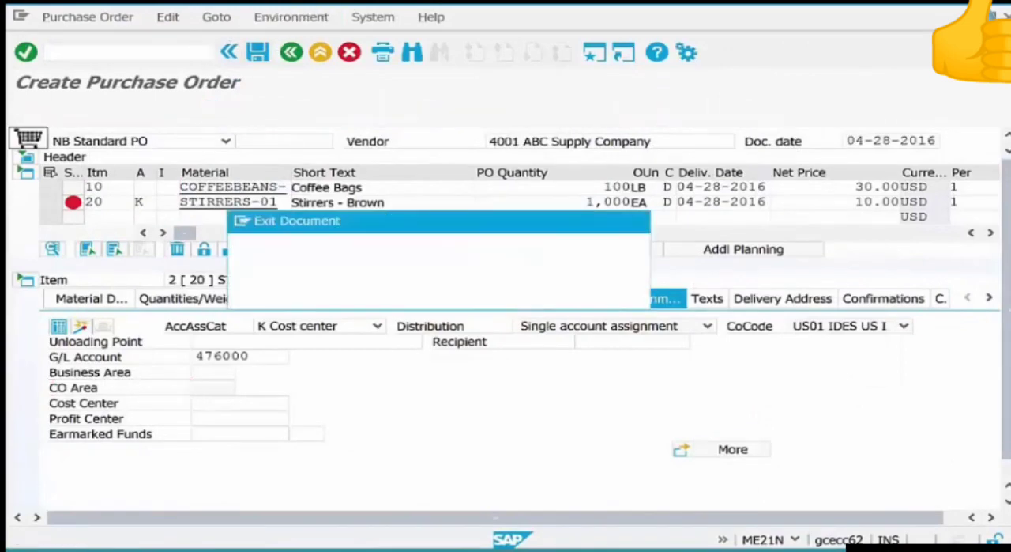
pyautogui.click(445, 294)
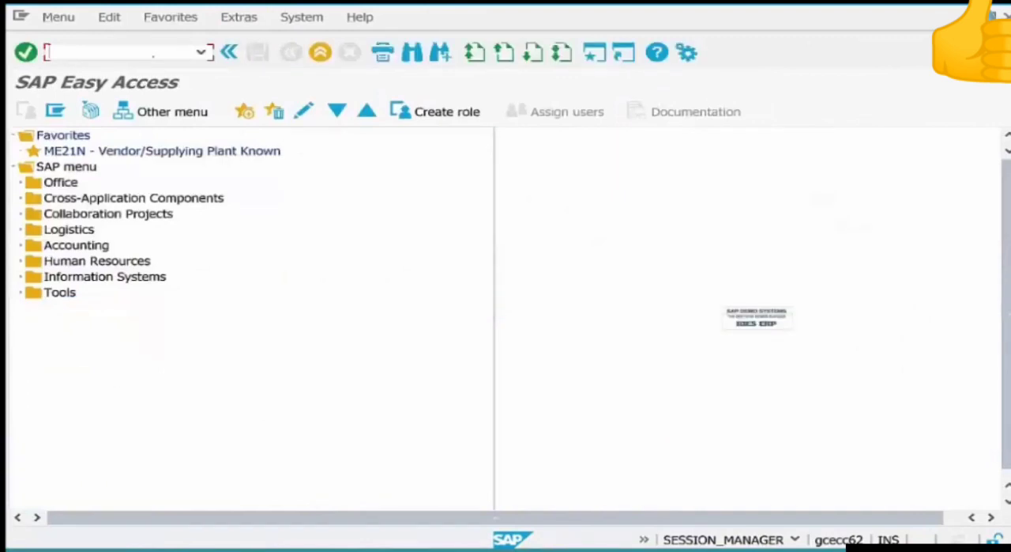
pyautogui.write('ks01')
pyautogui.press('Return')
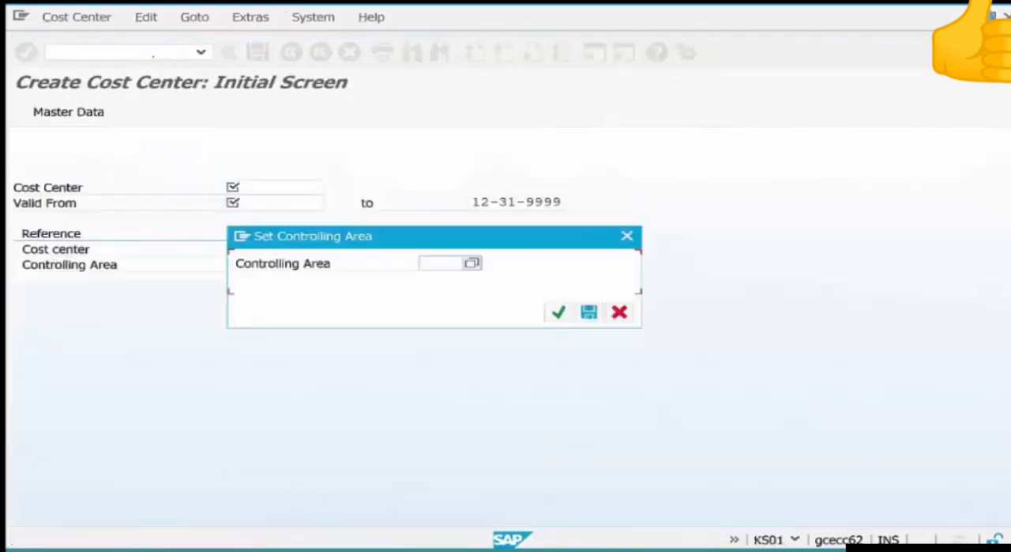
# Set the controlling area to 2000 and enter cost center HR-01, valid from 04-28-2016.
pyautogui.write('2000')
pyautogui.press('Return')
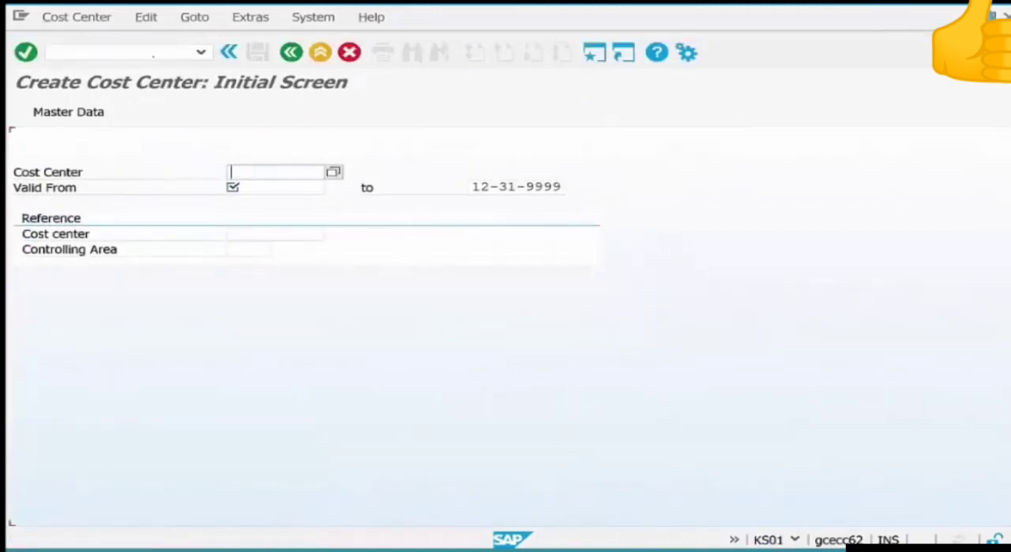
pyautogui.write('hr-0')
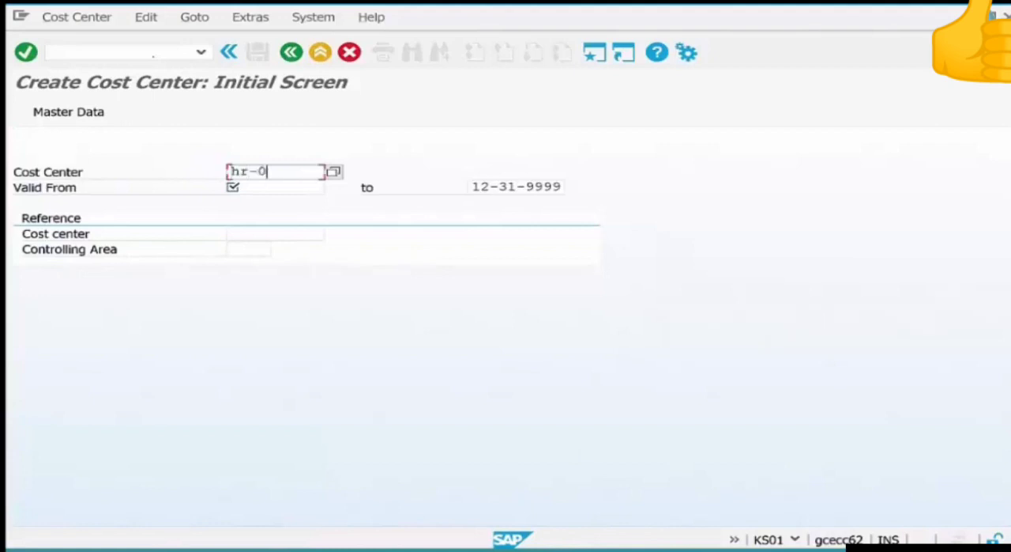
pyautogui.write('1')
pyautogui.click(275, 187)
pyautogui.press('F4')
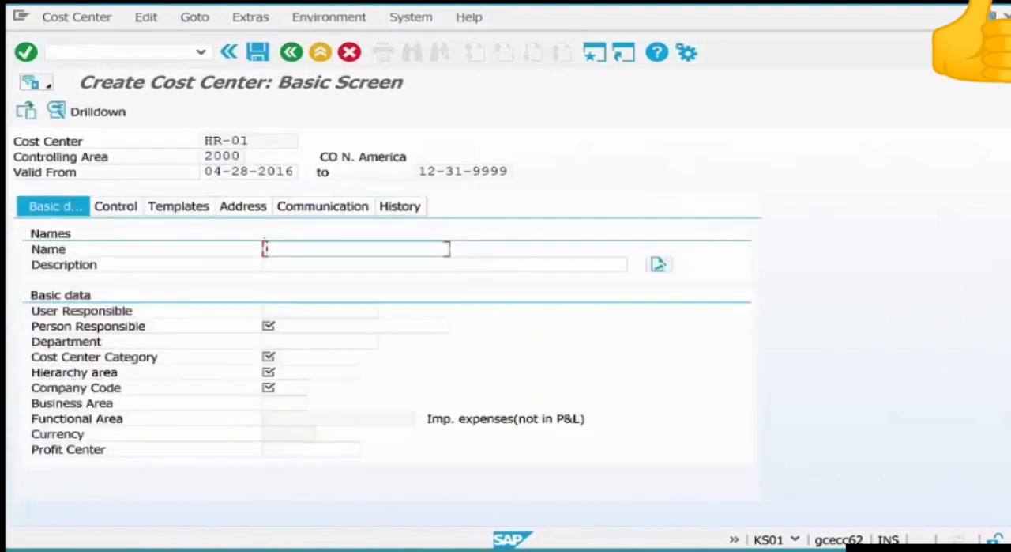
# Name the cost center HR Dept and enter the name of the person responsible.
pyautogui.write('HR Dept')
pyautogui.press('Tab')
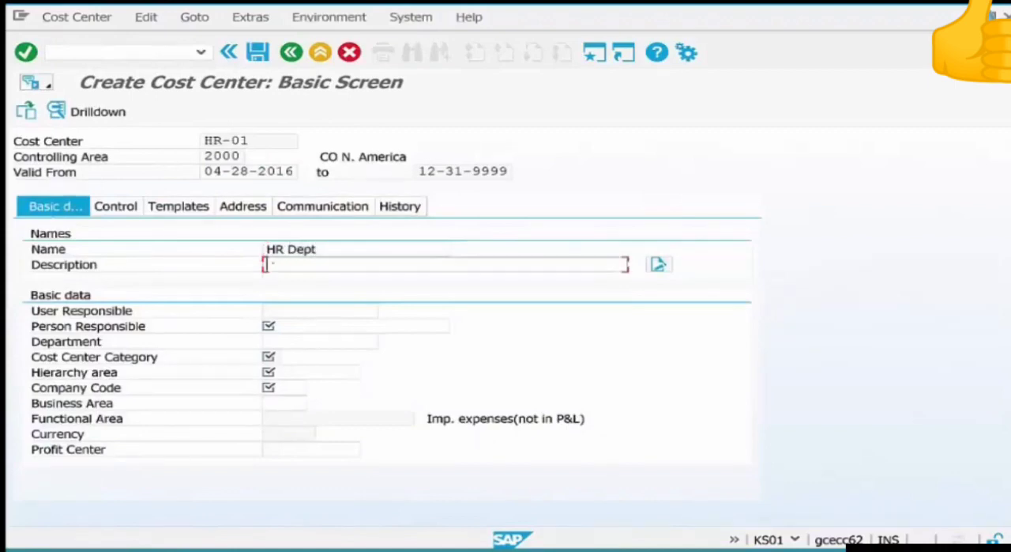
pyautogui.click(287, 326)
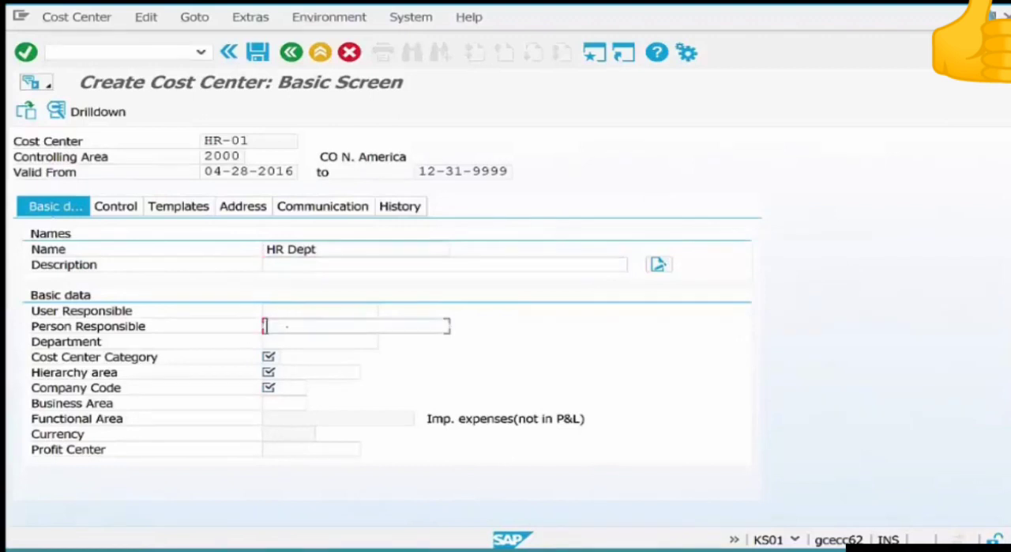
pyautogui.write('siva')
# Set the cost center category to 4 Administration and the hierarchy area to H3200 from their possible entries.
pyautogui.click(271, 357)
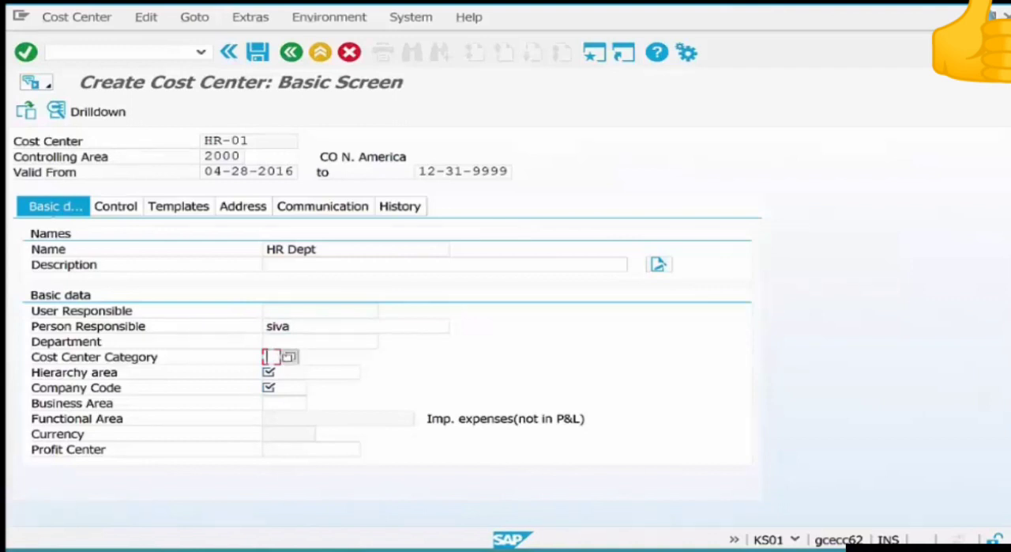
pyautogui.click(290, 357)
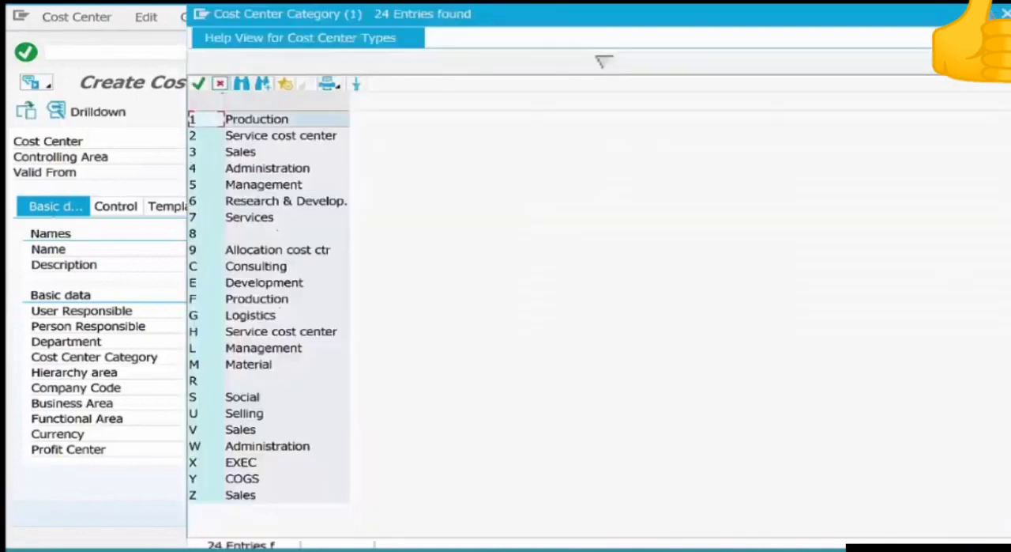
pyautogui.doubleClick(230, 169)
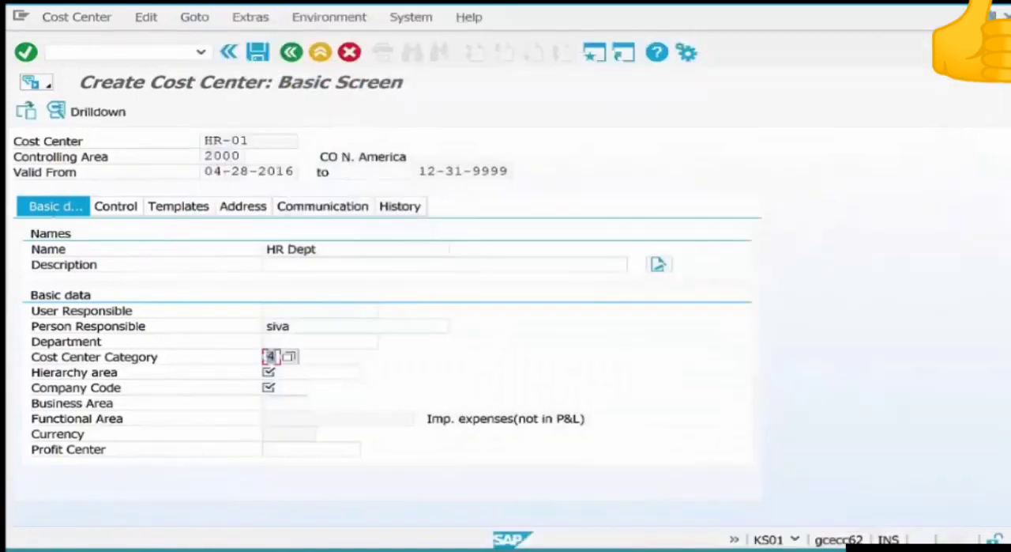
pyautogui.click(300, 372)
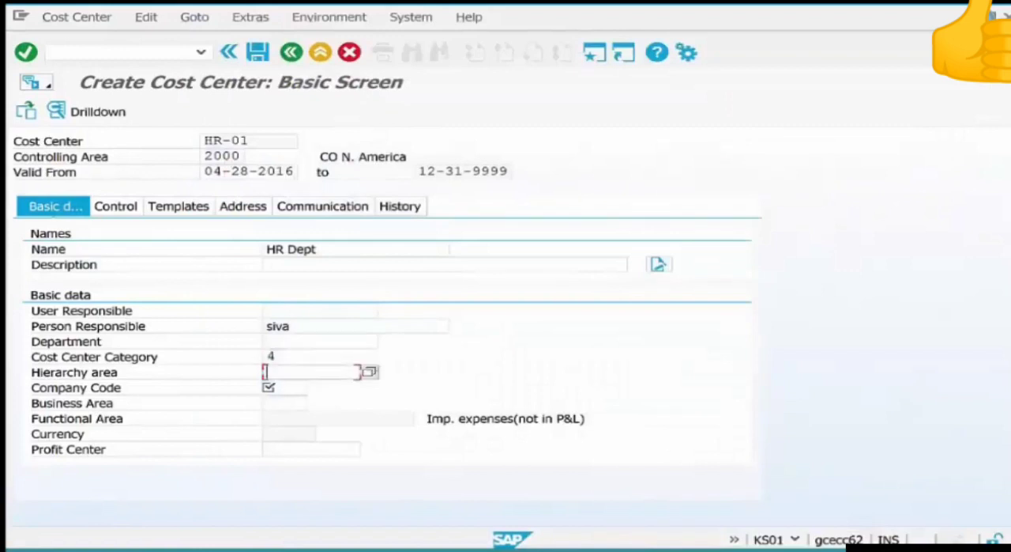
pyautogui.click(369, 372)
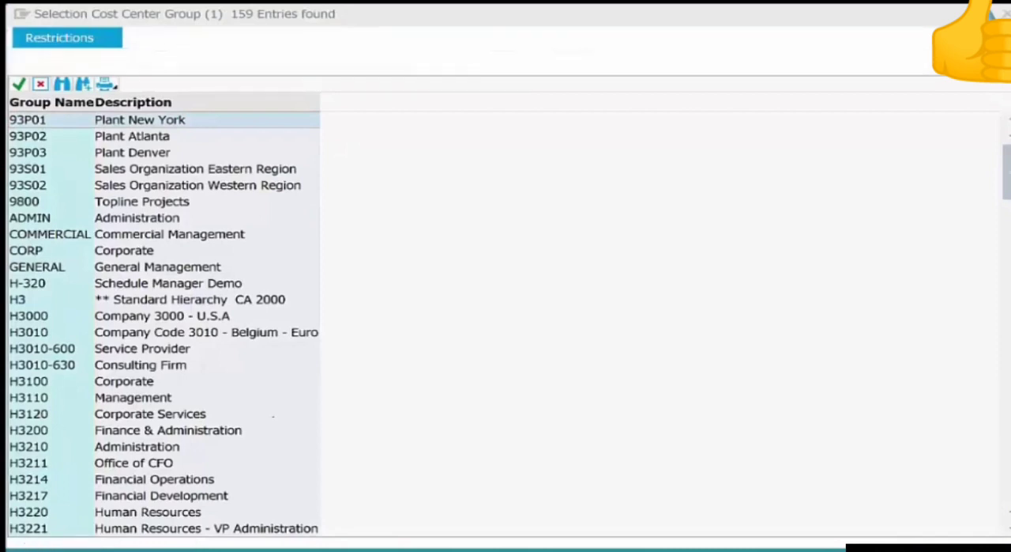
pyautogui.press('Escape')
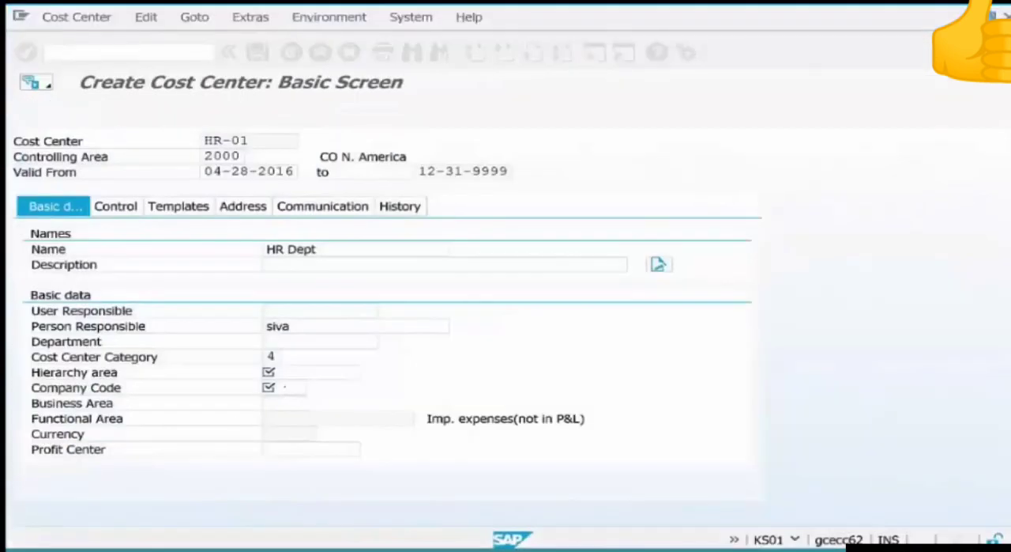
# Set the cost center's company code to US01 and try to save the cost center.
pyautogui.click(284, 387)
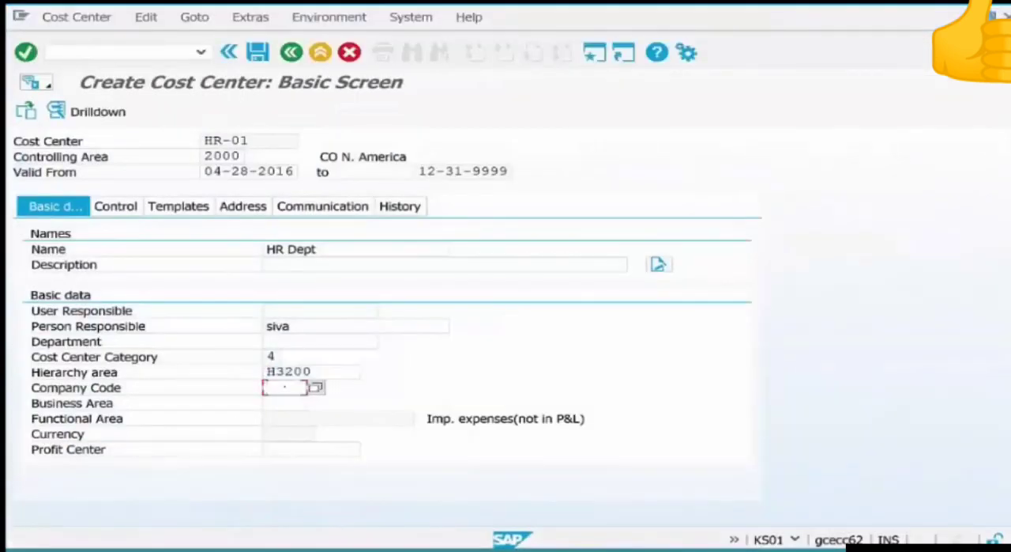
pyautogui.write('us')
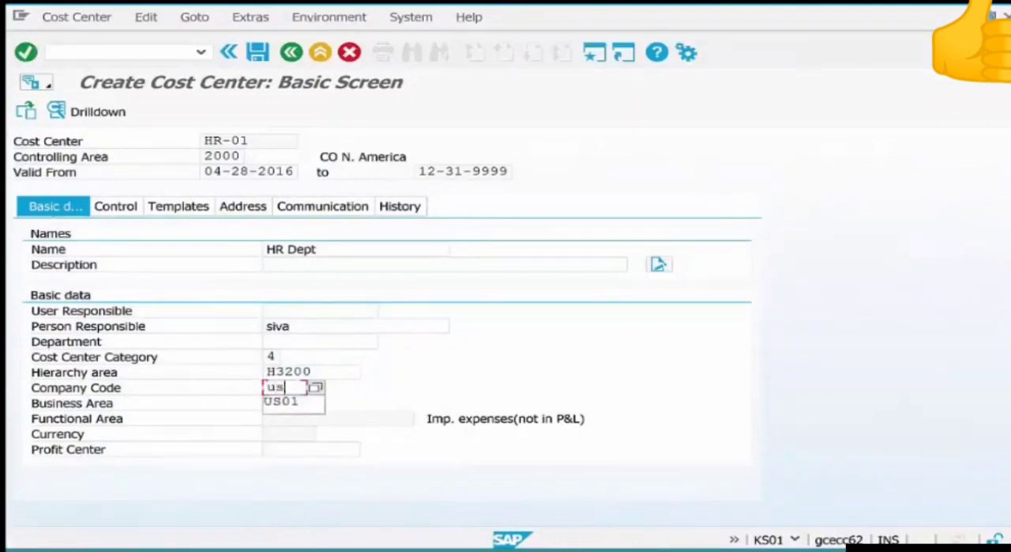
pyautogui.write('01')
pyautogui.press('Down')
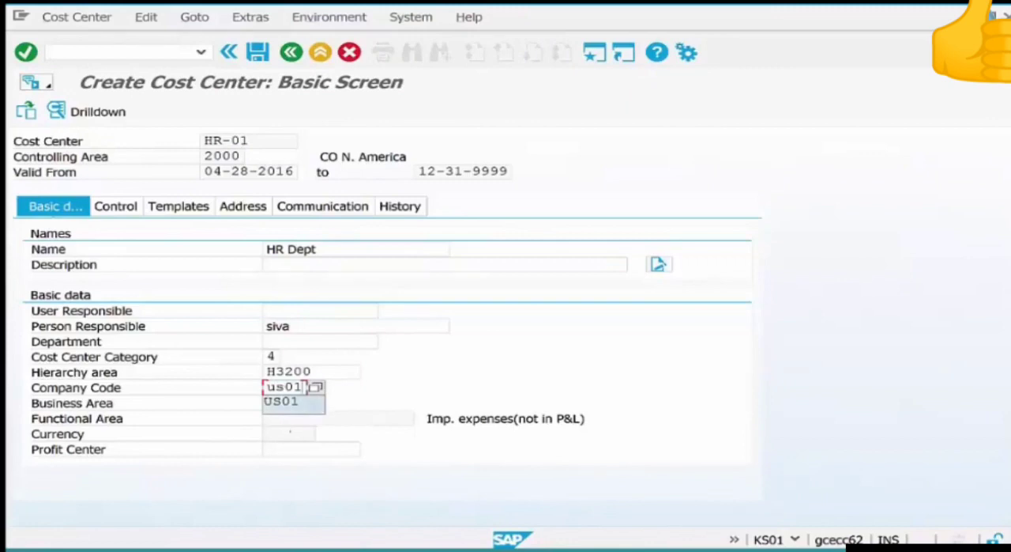
pyautogui.press('Return')
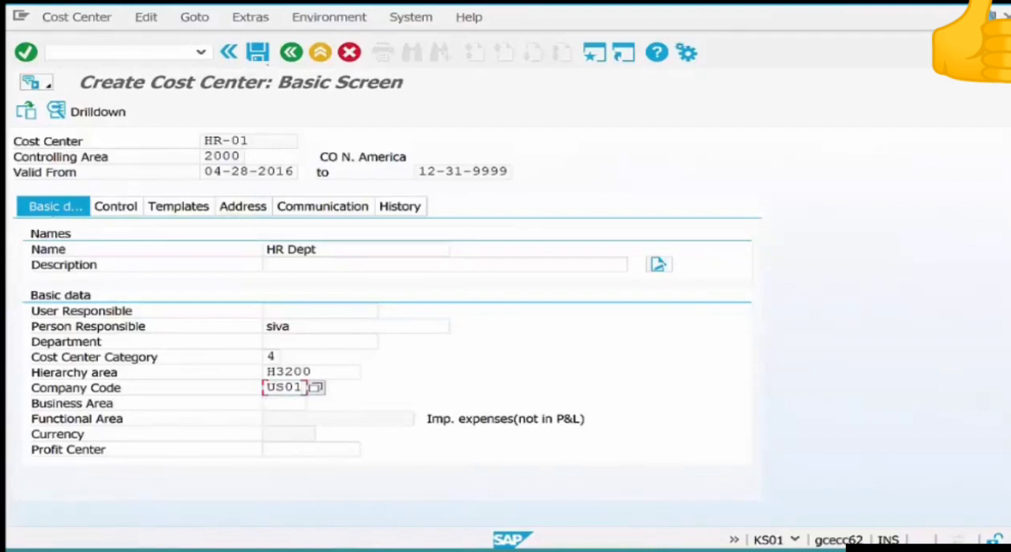
pyautogui.click(258, 52)
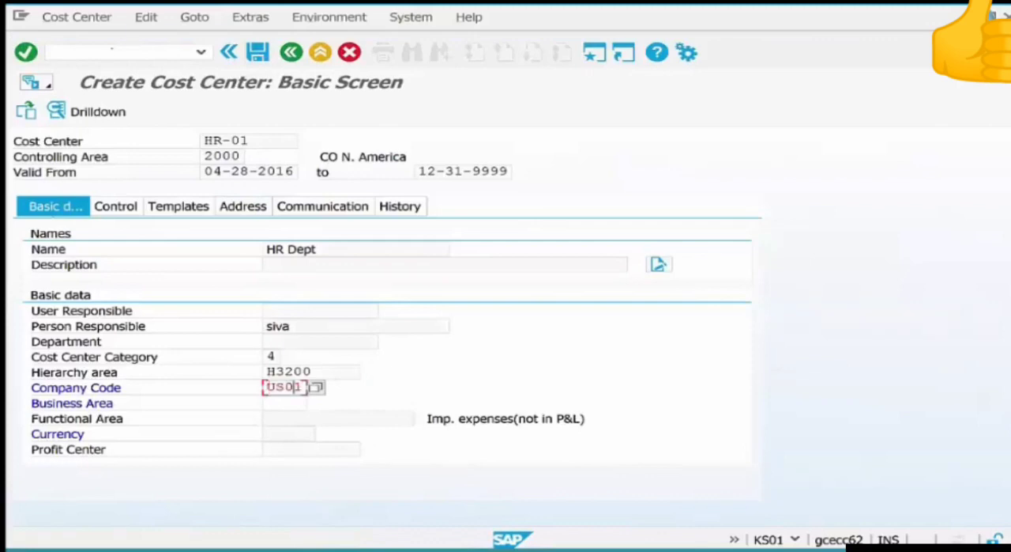
# Open the customizing activity for assigning company codes to controlling areas, under Enterprise Structure, Assignment, Controlling in the SPRO implementation guide.
pyautogui.click(112, 52)
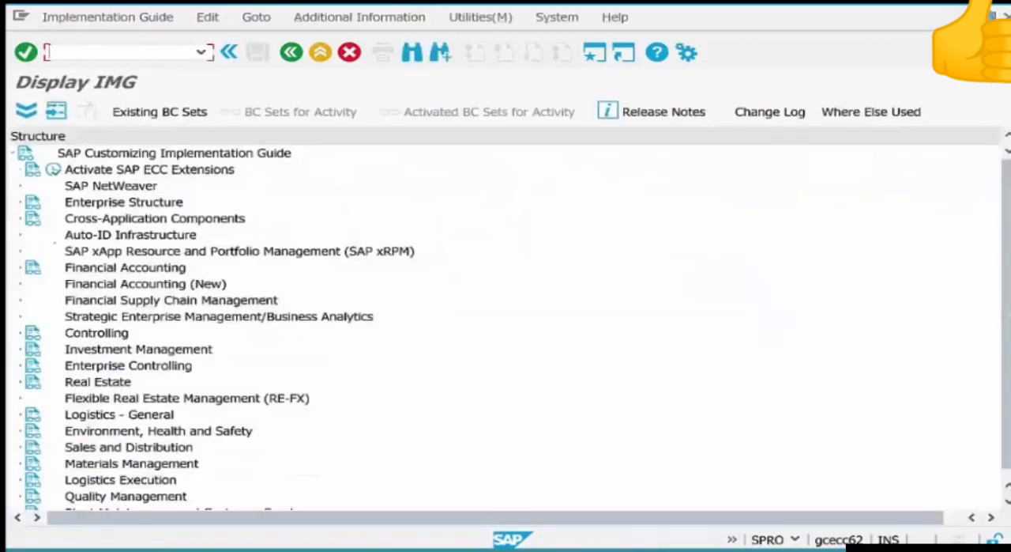
pyautogui.click(20, 202)
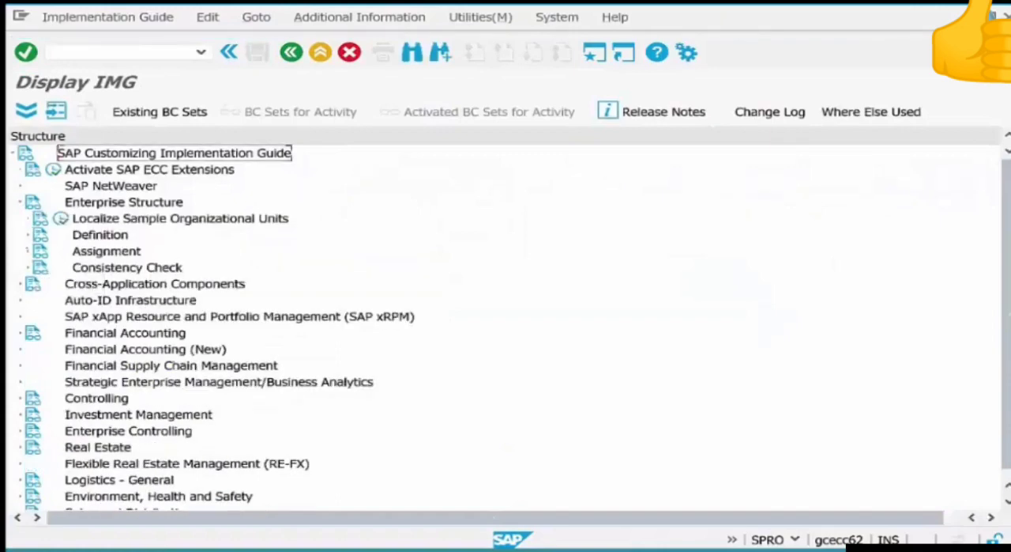
pyautogui.click(27, 251)
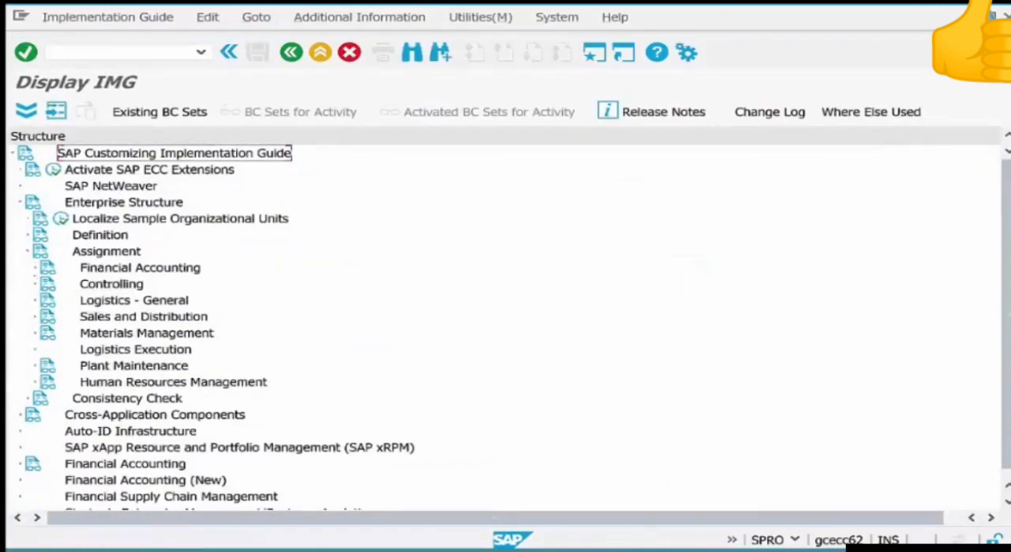
pyautogui.click(34, 284)
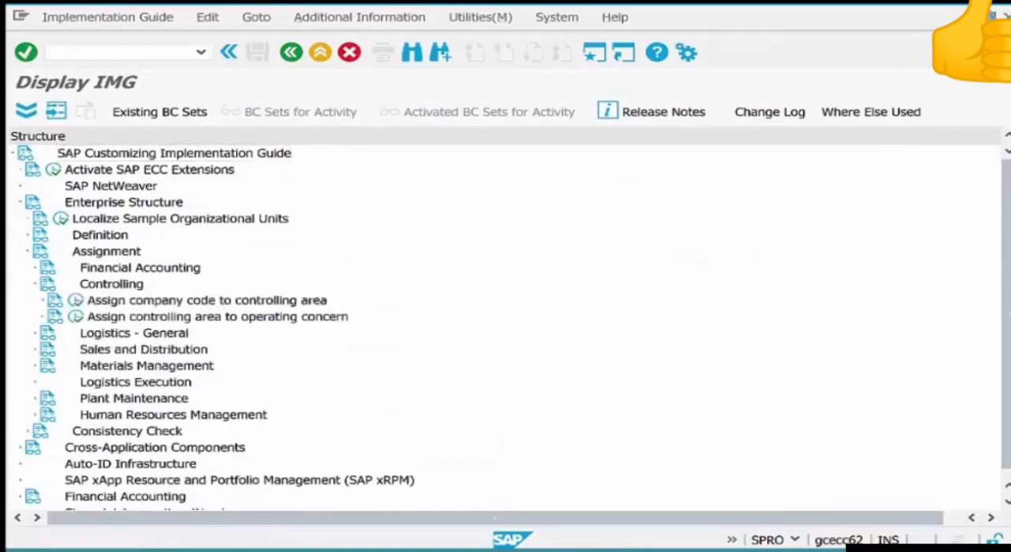
pyautogui.click(186, 301)
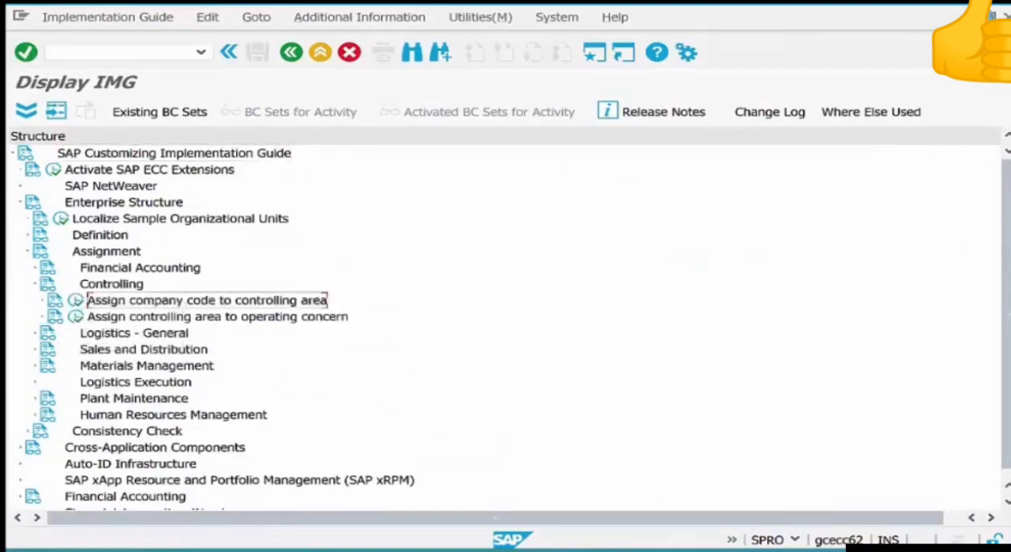
pyautogui.click(76, 300)
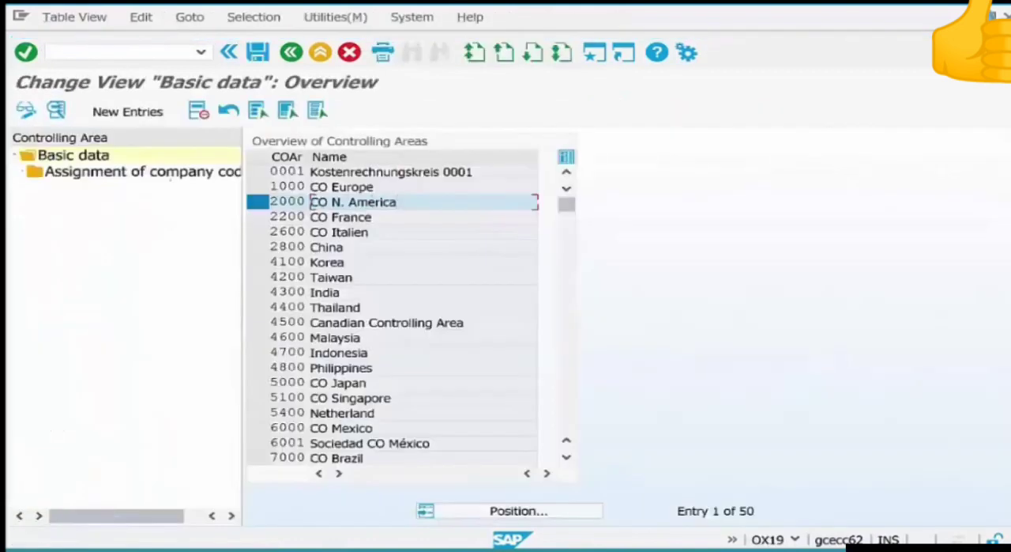
# Assign company code US01 to controlling area 2000 and save it under the proposed customizing request.
pyautogui.doubleClick(119, 171)
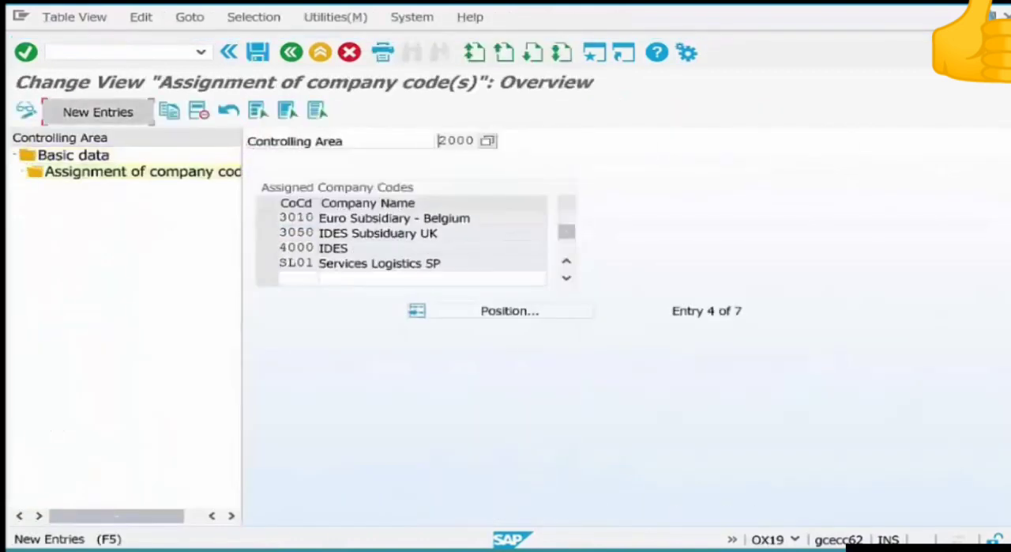
pyautogui.press('F5')
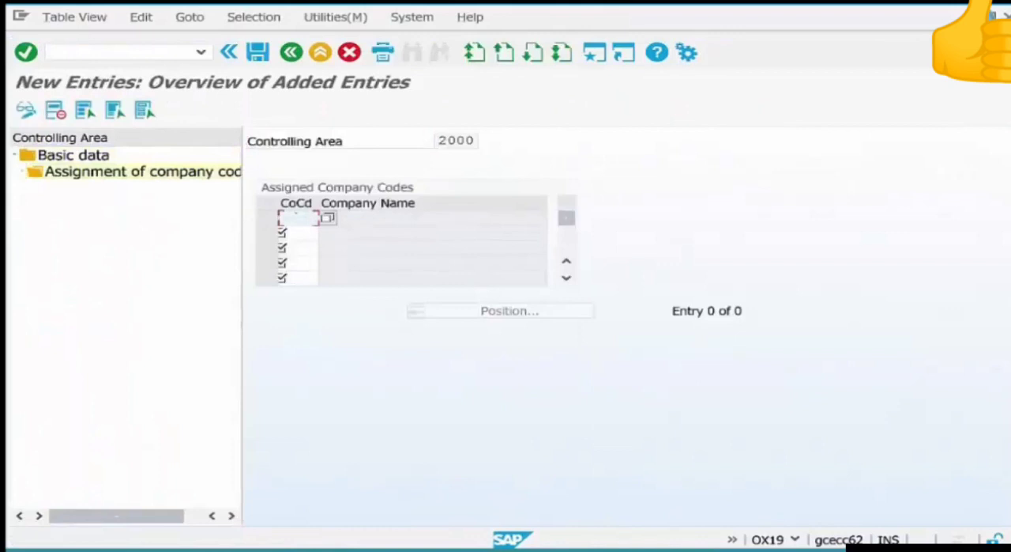
pyautogui.write('us01')
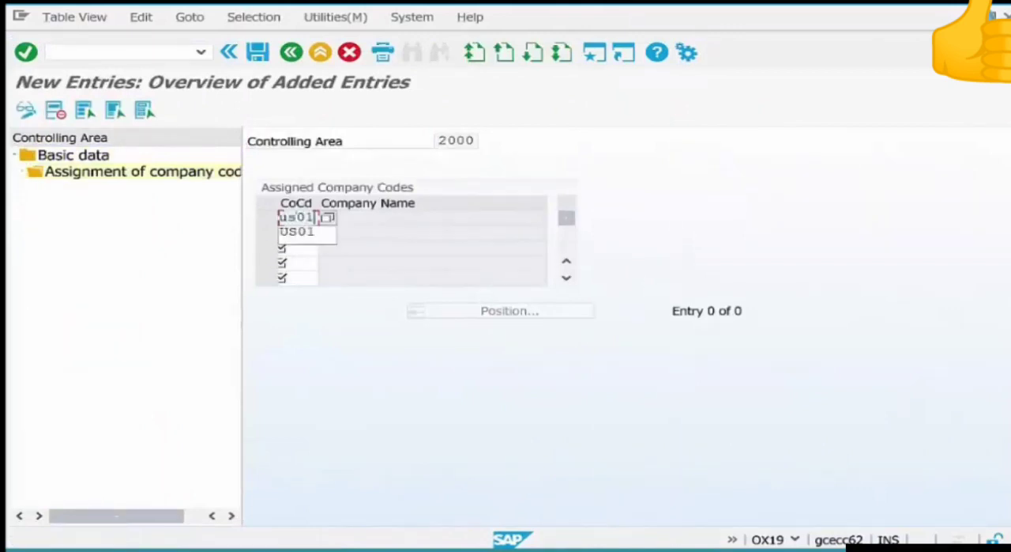
pyautogui.press('Return')
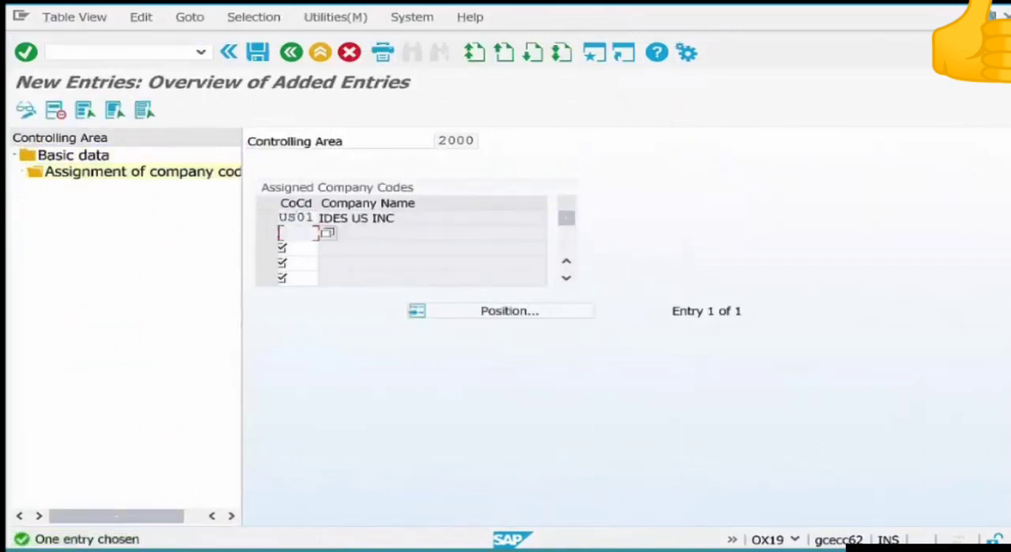
pyautogui.hotkey('ctrl', 's')
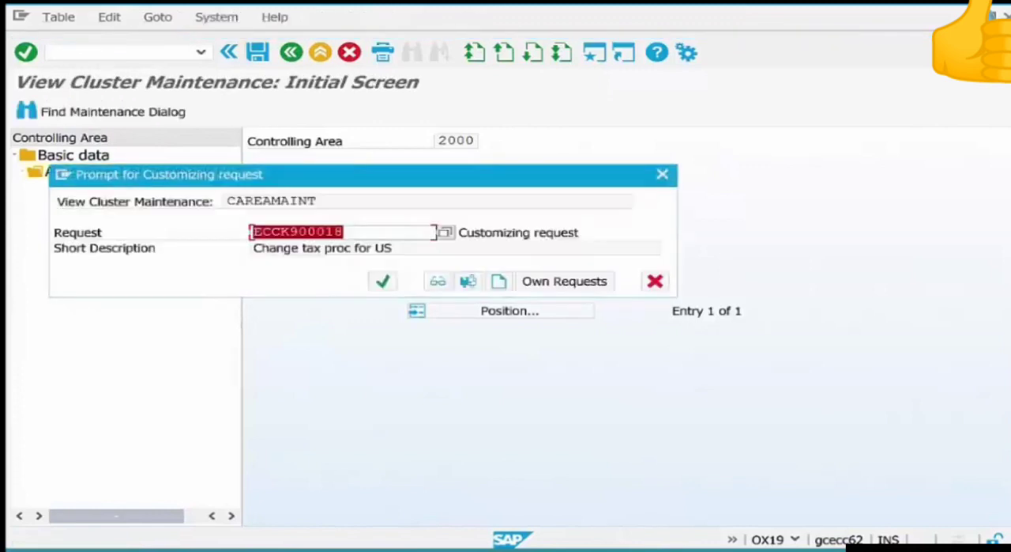
pyautogui.click(382, 281)
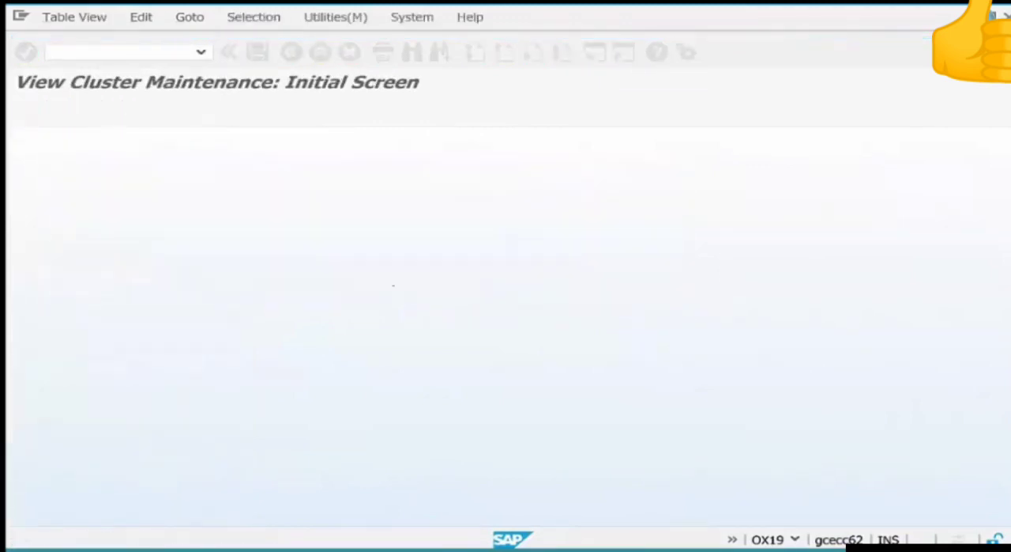
# Switch back to the HR-01 cost center, recheck company code US01, and exit to the initial creation screen.
pyautogui.hotkey('alt', 'Tab')
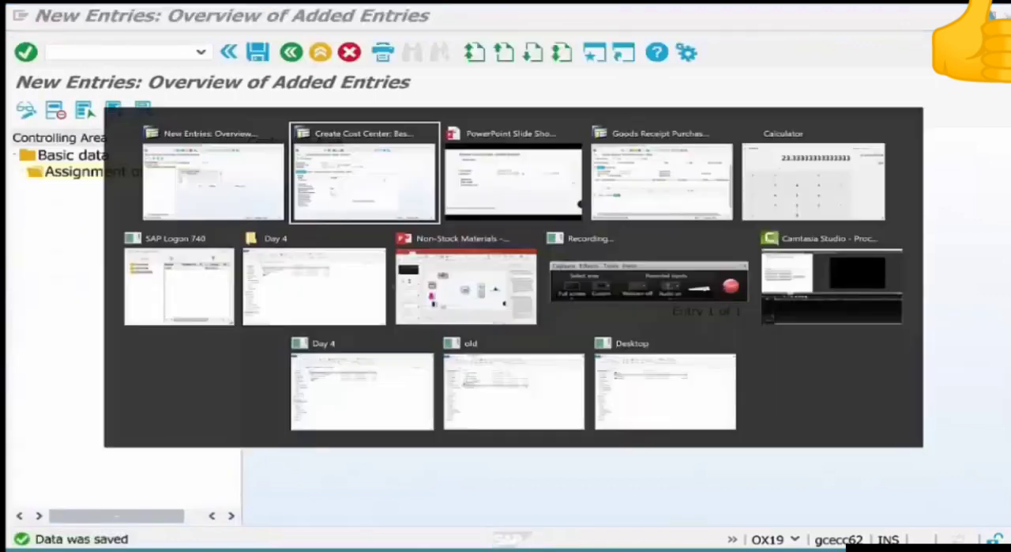
pyautogui.click(294, 386)
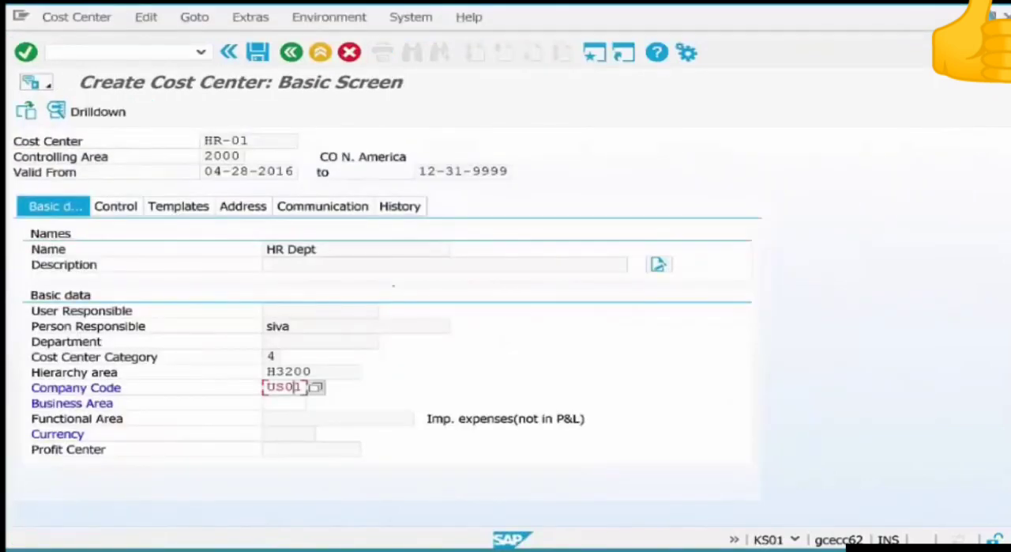
pyautogui.press('Return')
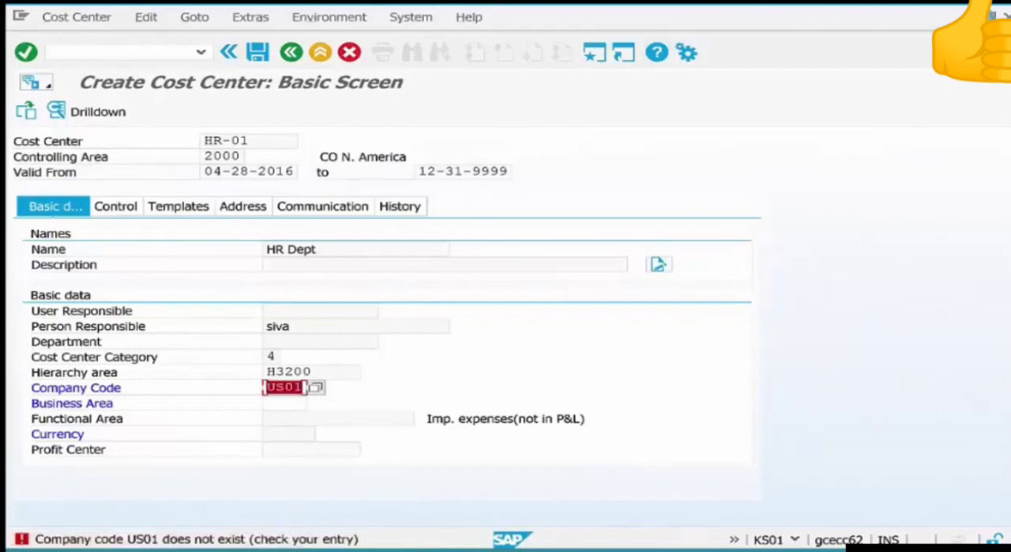
pyautogui.click(315, 53)
pyautogui.press('Return')
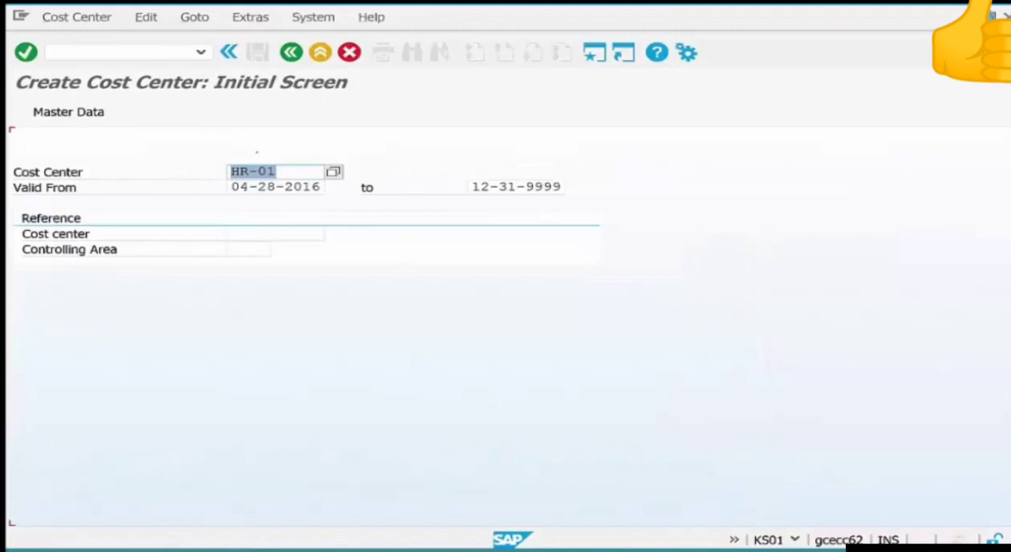
# Restart cost center creation with transaction KS01 for HR-01 and enter the name HR Dept.
pyautogui.press('F3')
pyautogui.write('ks01')
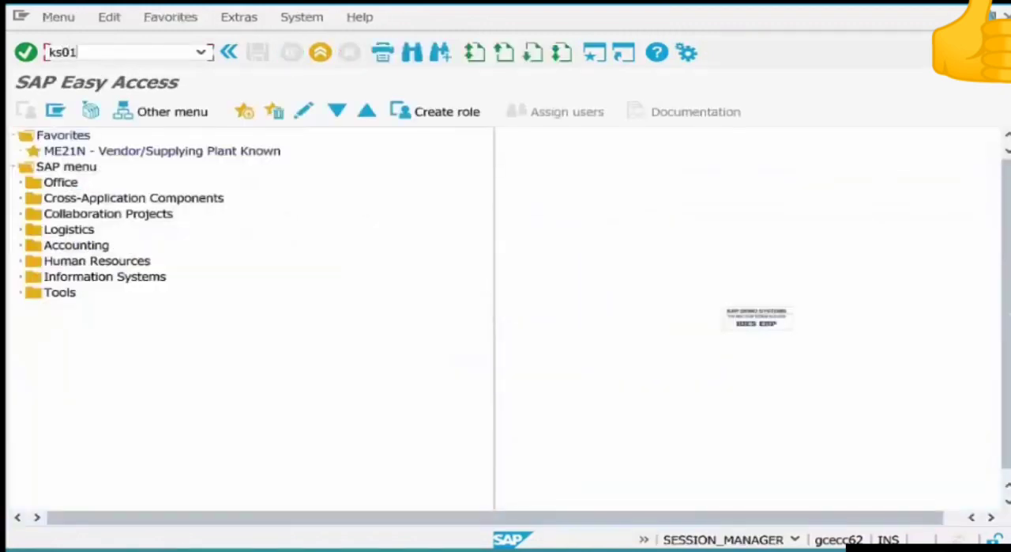
pyautogui.press('Return')
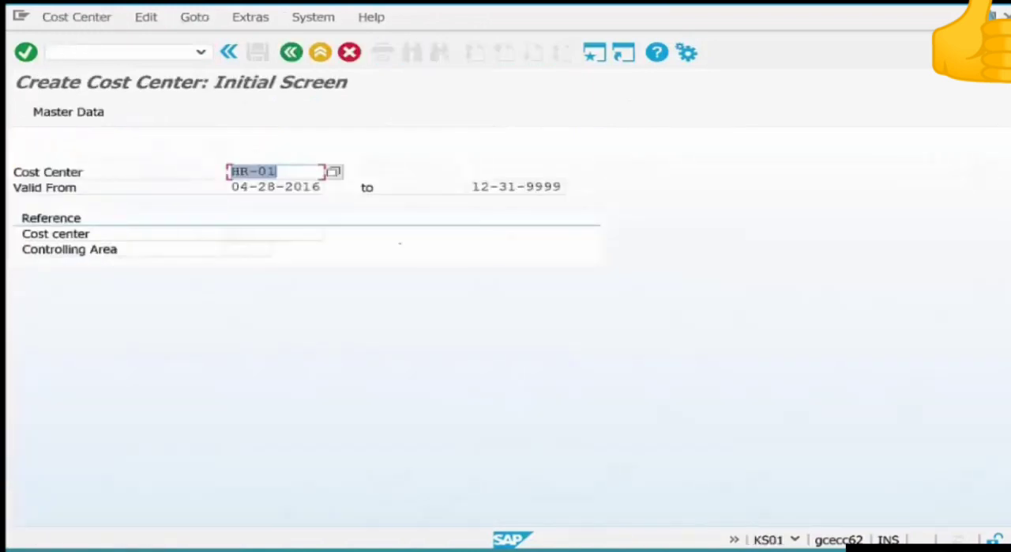
pyautogui.press('Return')
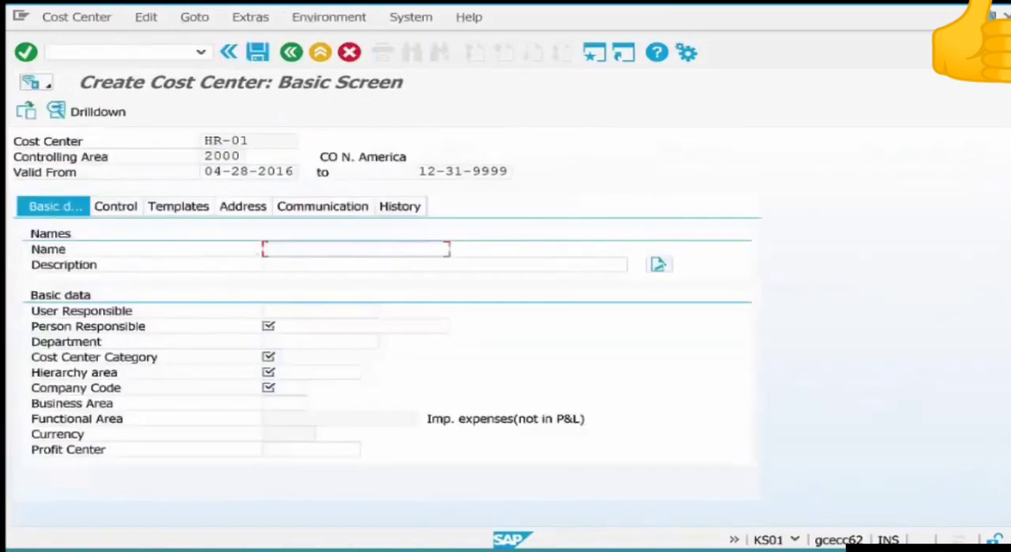
pyautogui.press('Down')
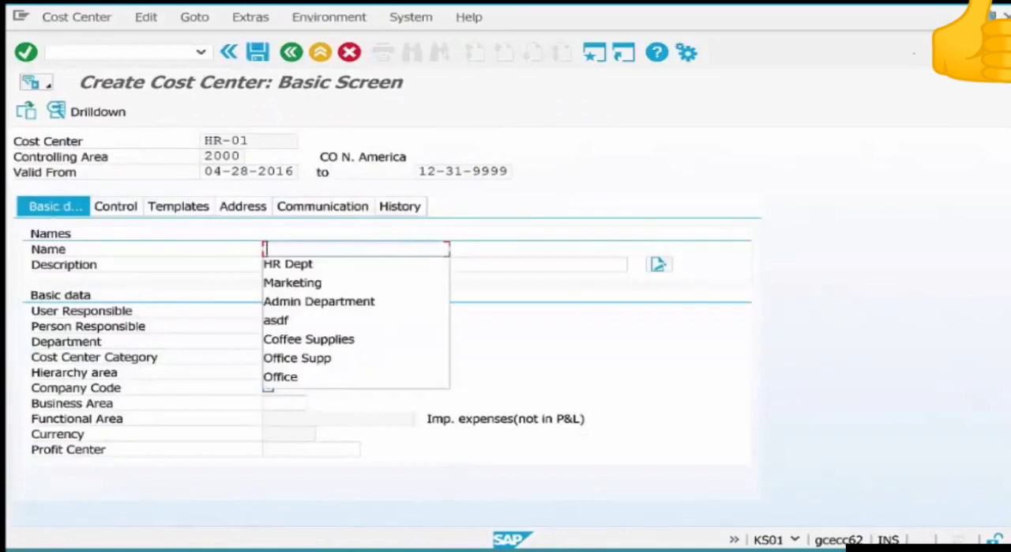
pyautogui.press('Down')
pyautogui.press('Return')
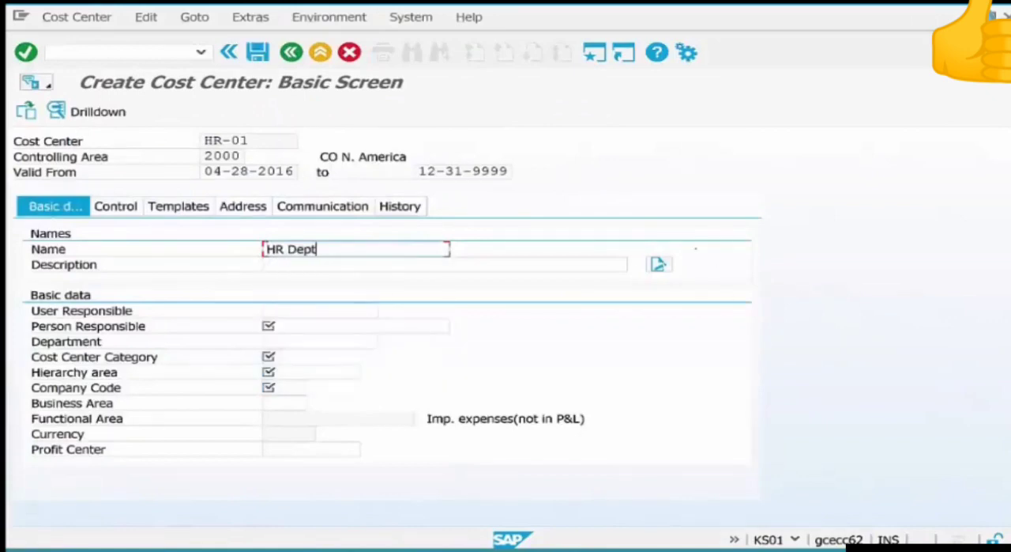
# Fill in the name of the person responsible and set the cost center category to 4.
pyautogui.click(349, 324)
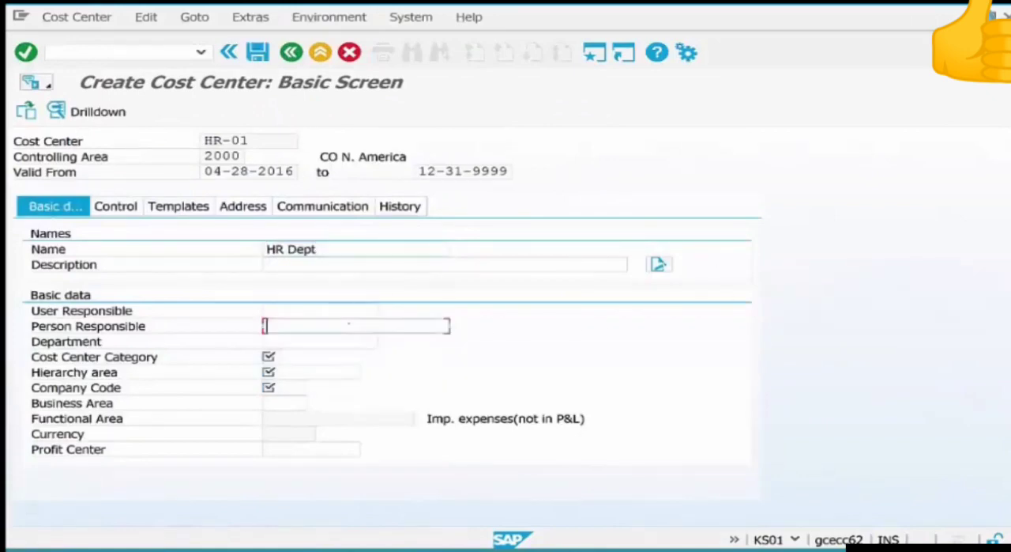
pyautogui.press('Down')
pyautogui.press('Down')
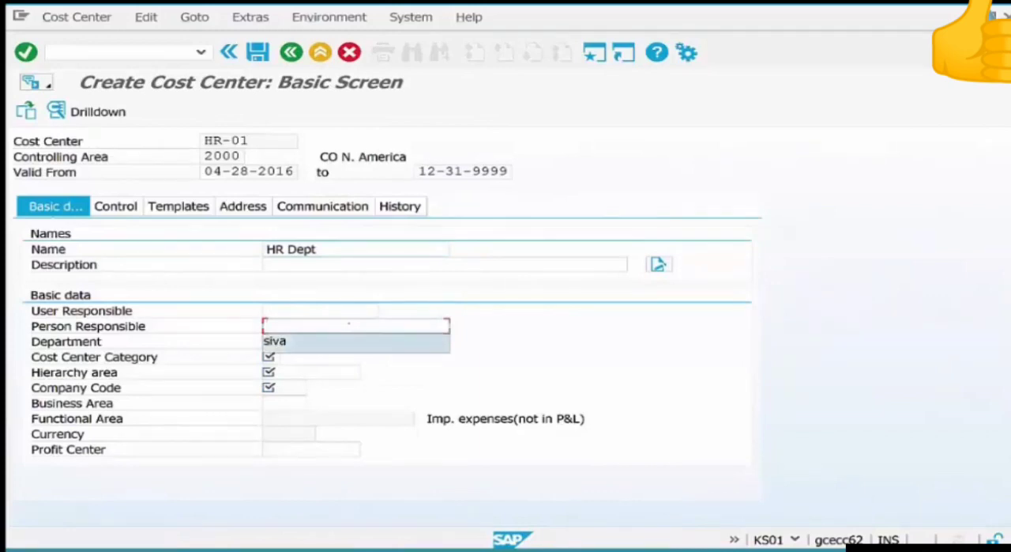
pyautogui.press('Return')
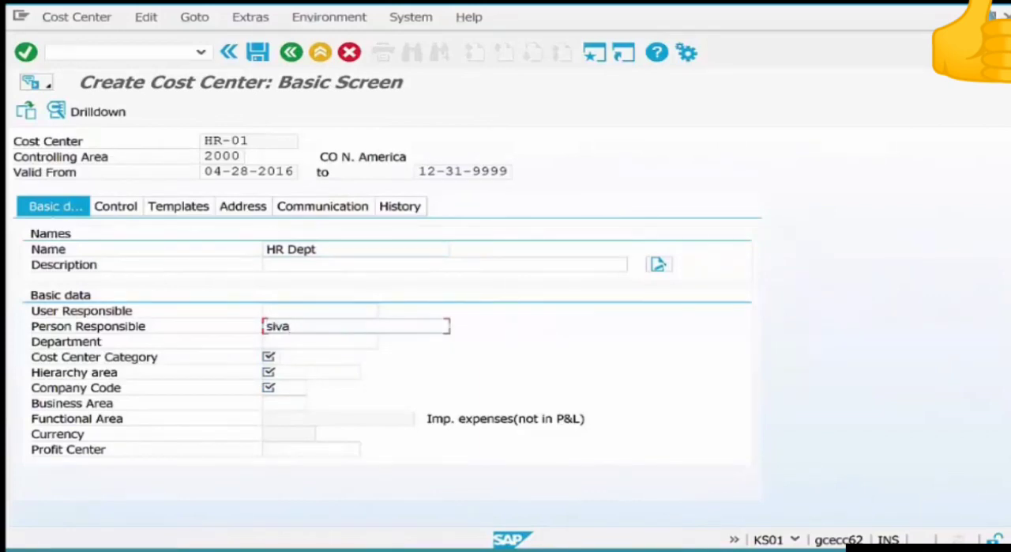
pyautogui.click(270, 356)
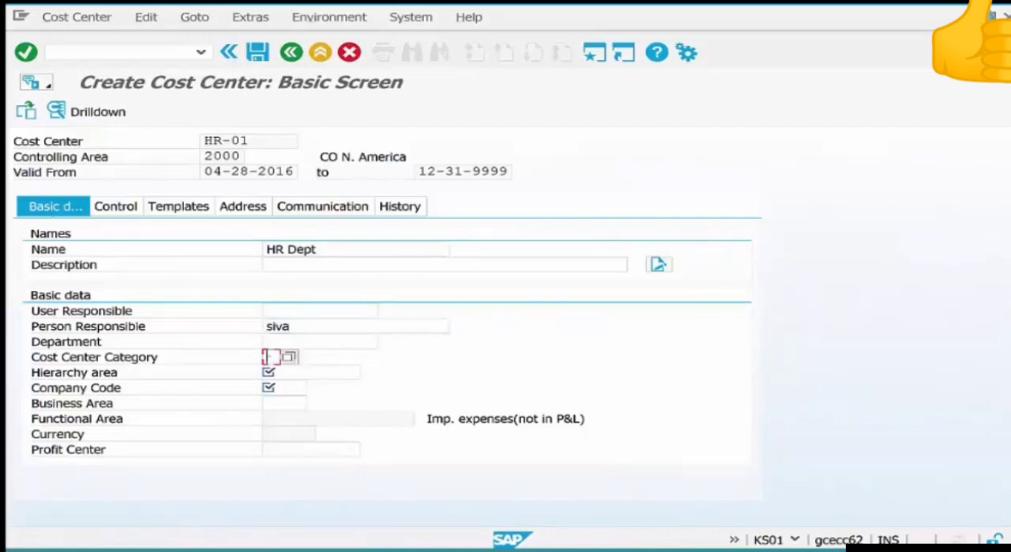
pyautogui.press('Down')
pyautogui.click(270, 370)
# Set the cost center's hierarchy area to H3200 and its company code to US01.
pyautogui.click(310, 372)
pyautogui.press('Down')
pyautogui.press('Down')
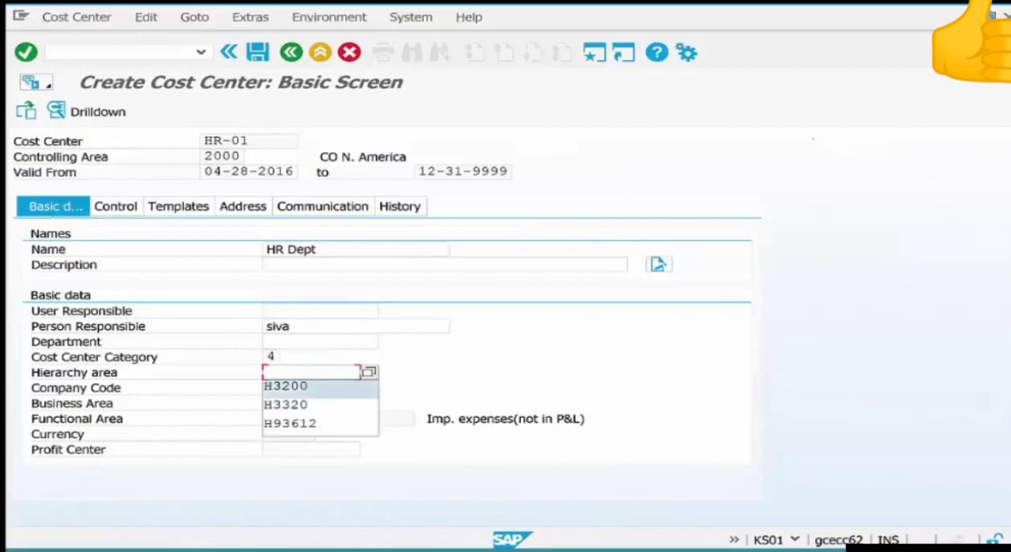
pyautogui.press('Return')
pyautogui.press('Tab')
pyautogui.press('Down')
pyautogui.press('Down')
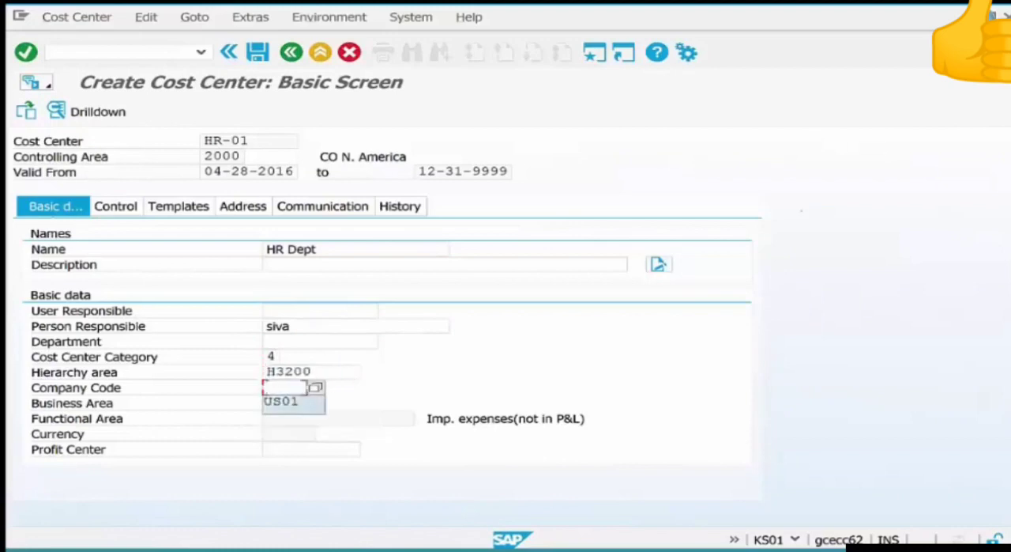
pyautogui.press('Return')
pyautogui.press('Return')
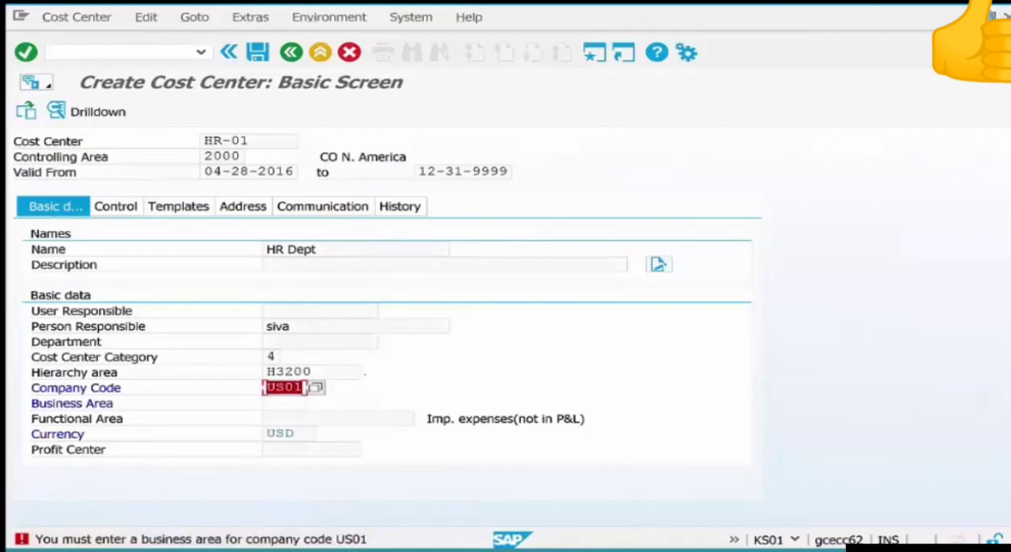
# Set the business area to 9000, leave the profit center empty, and save cost center HR-01.
pyautogui.click(291, 402)
pyautogui.click(316, 403)
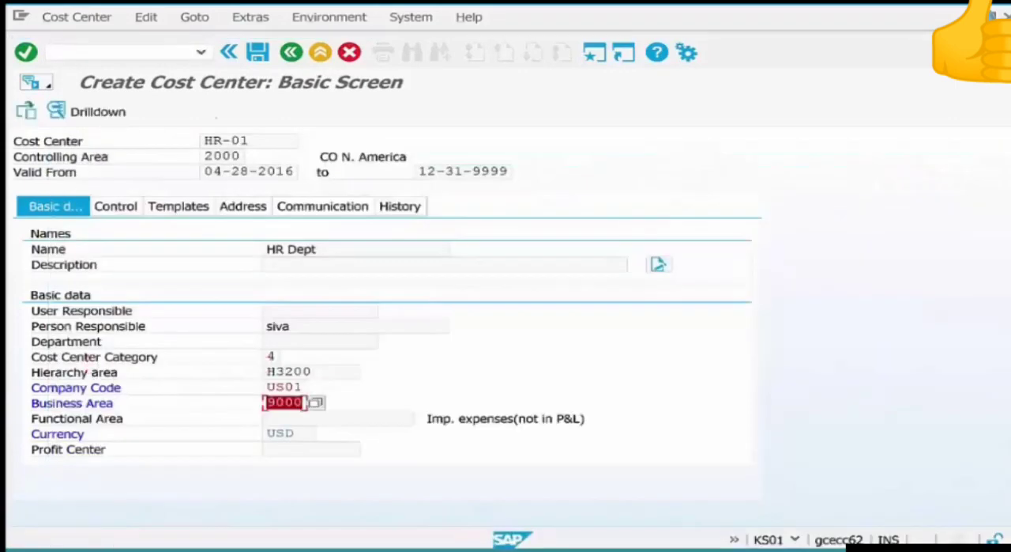
pyautogui.press('Return')
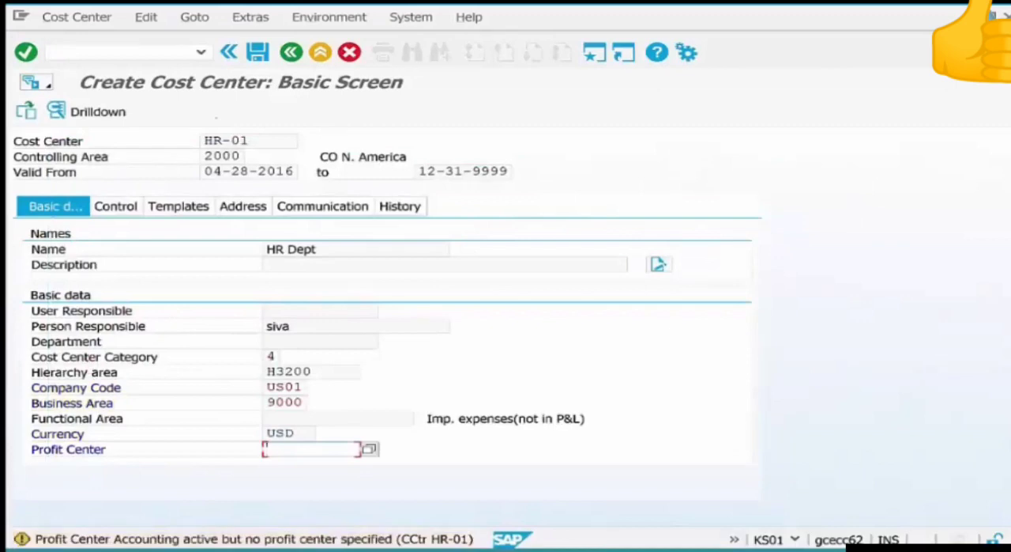
pyautogui.press('Return')
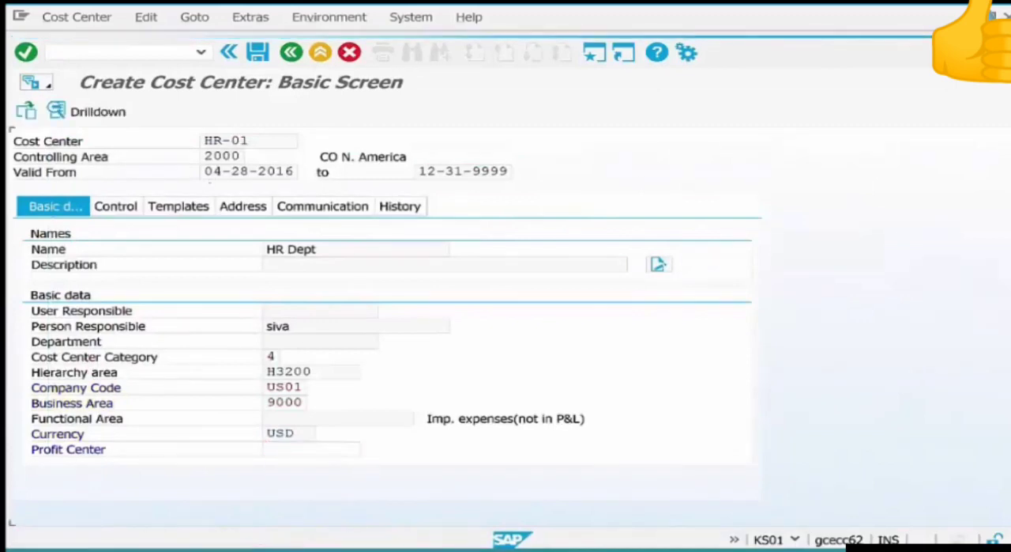
pyautogui.hotkey('ctrl', 's')
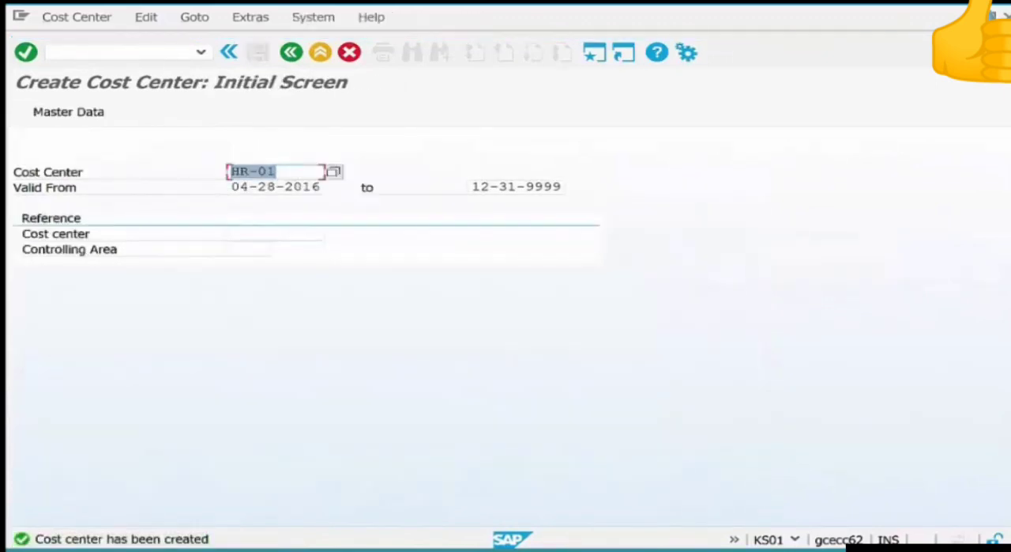
# Start a new standard purchase order with transaction ME21N for vendor 4001 and expand its header data.
pyautogui.press('F3')
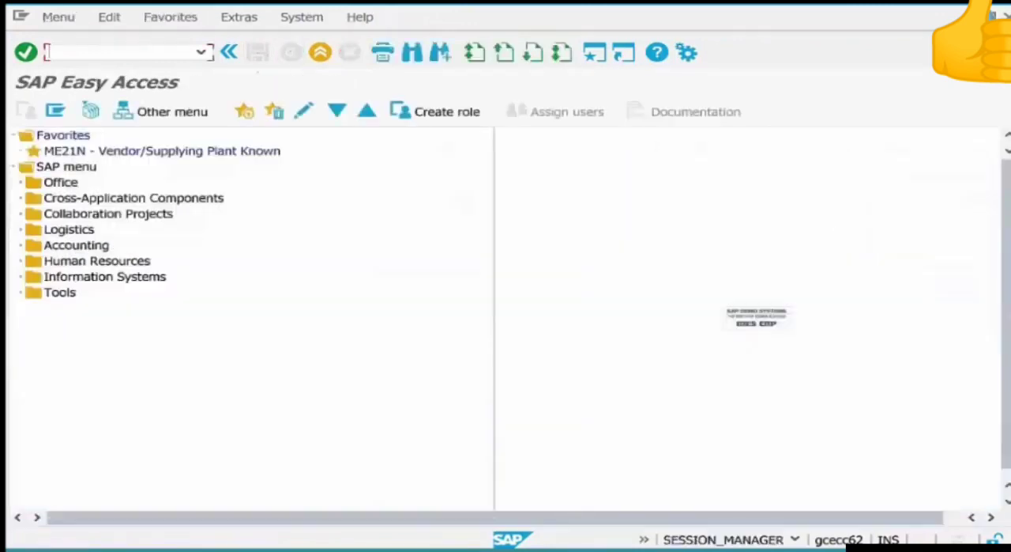
pyautogui.write('me21n')
pyautogui.press('Return')
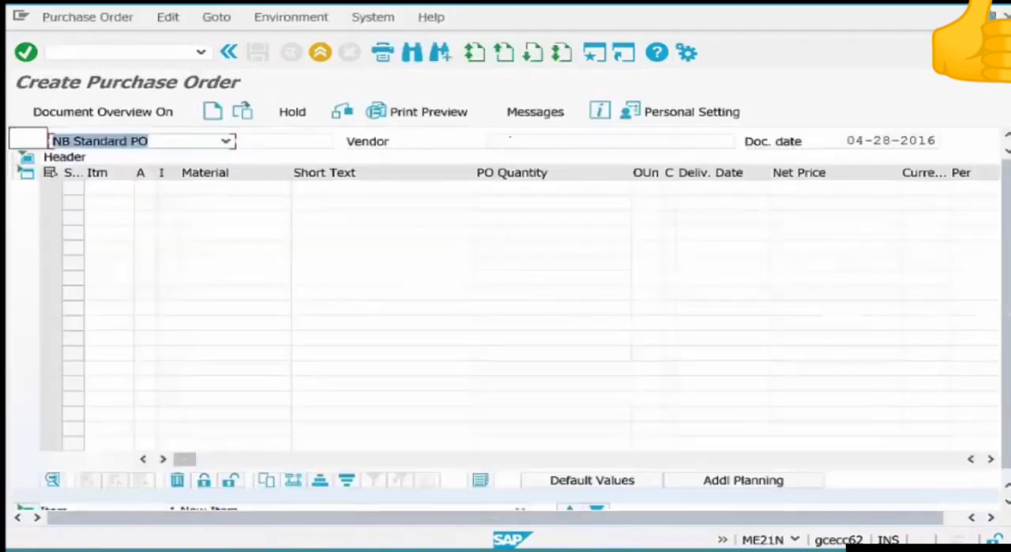
pyautogui.click(487, 140)
pyautogui.write('4')
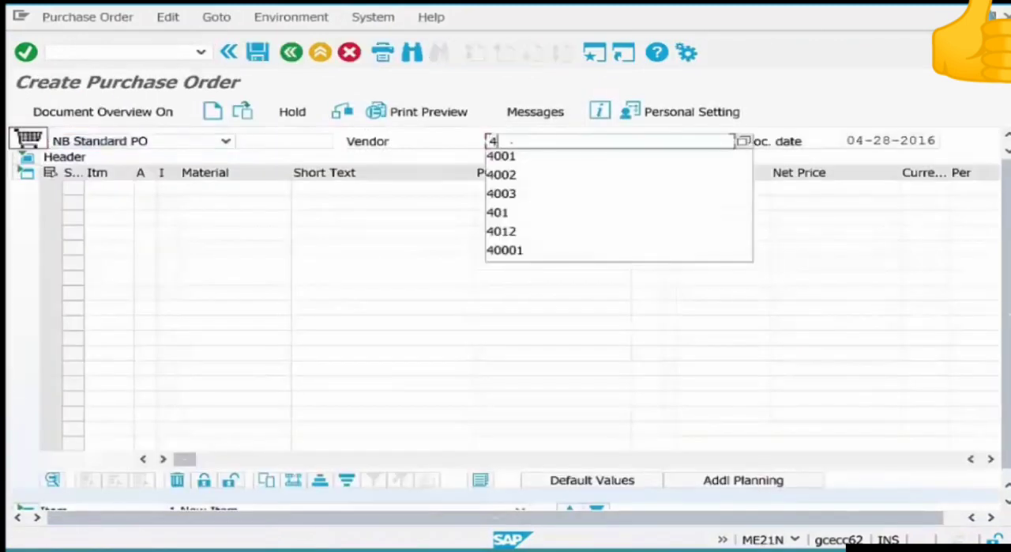
pyautogui.write('001')
pyautogui.press('Return')
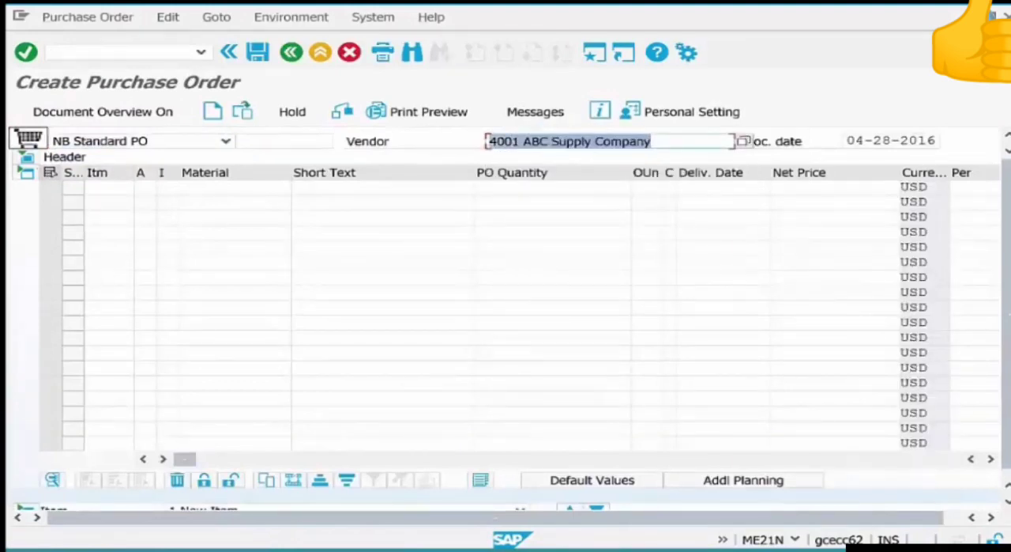
pyautogui.click(26, 158)
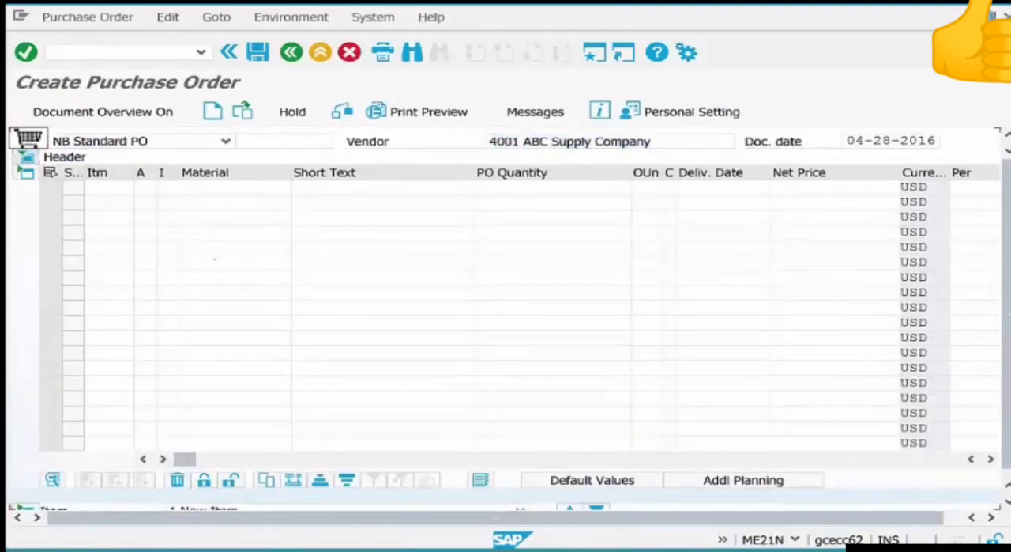
# Add material COFFEEBEANS-06 as the first purchase order item with a quantity of 1.
pyautogui.click(233, 296)
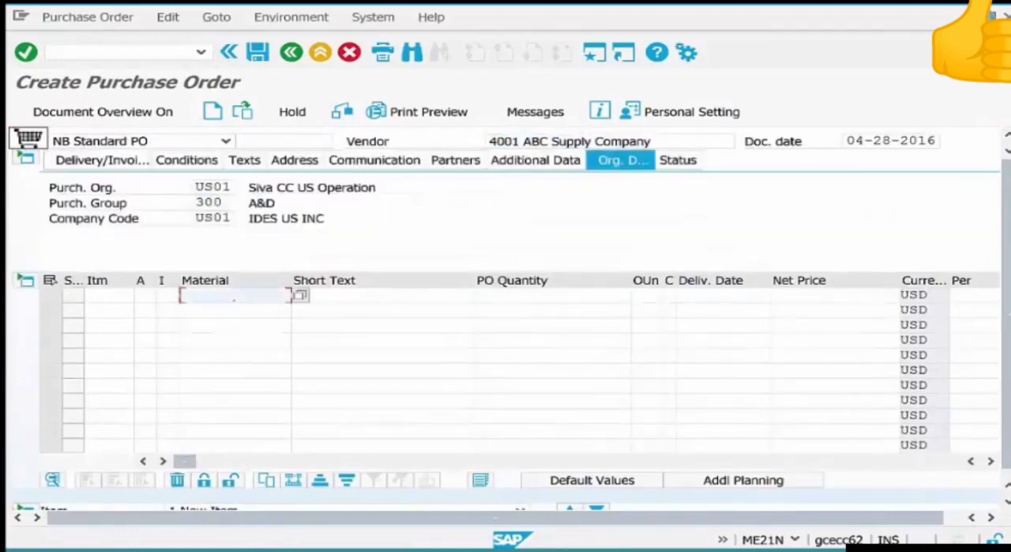
pyautogui.write('co')
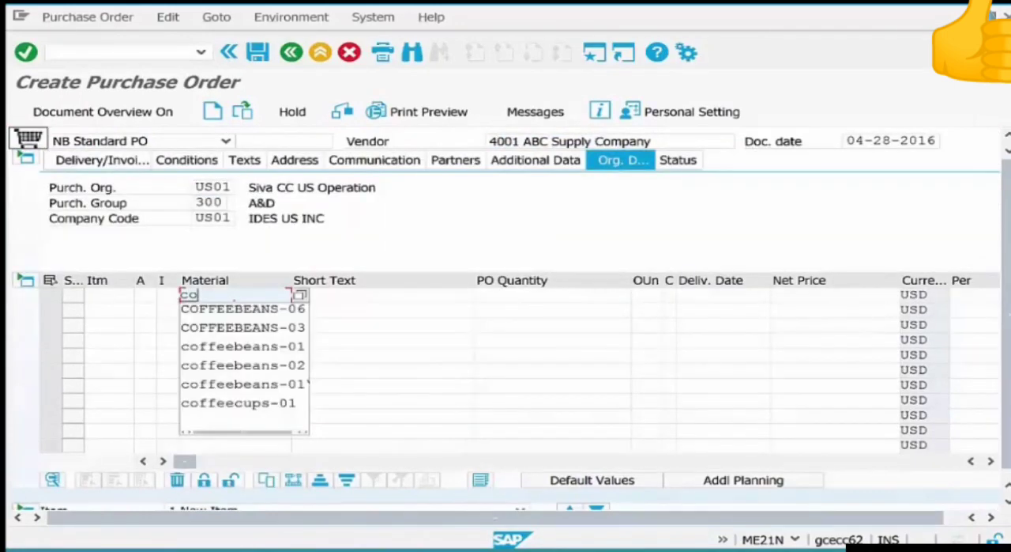
pyautogui.press('Return')
pyautogui.press('Tab')
pyautogui.press('Tab')
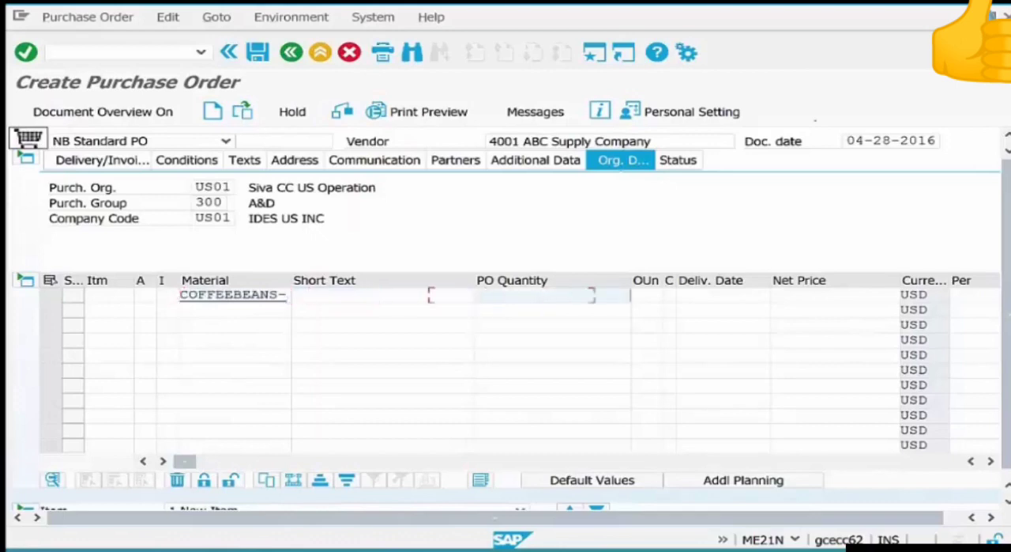
pyautogui.write('1')
pyautogui.press('Return')
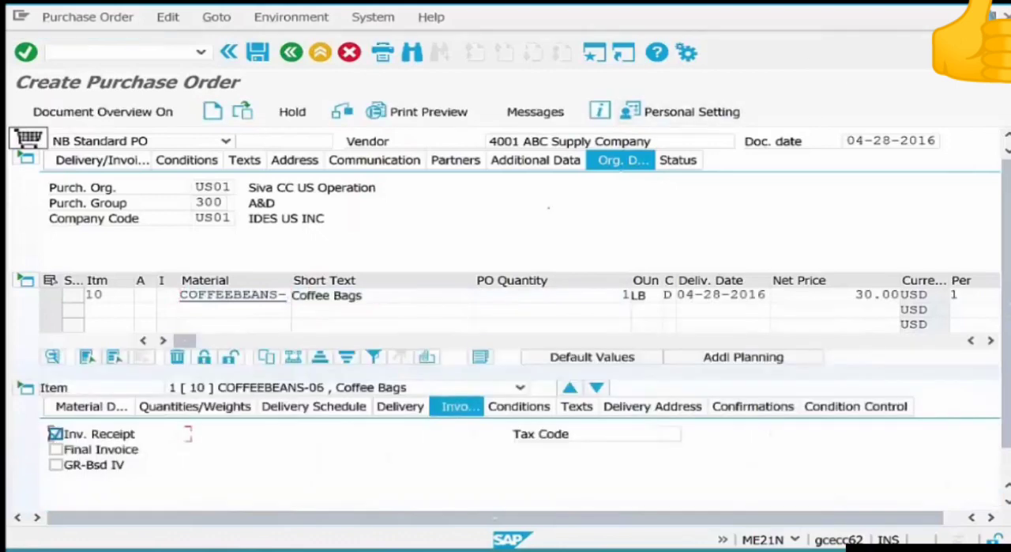
# Add material STIRRERS-01 as the second purchase order item with a quantity of 1.
pyautogui.click(275, 309)
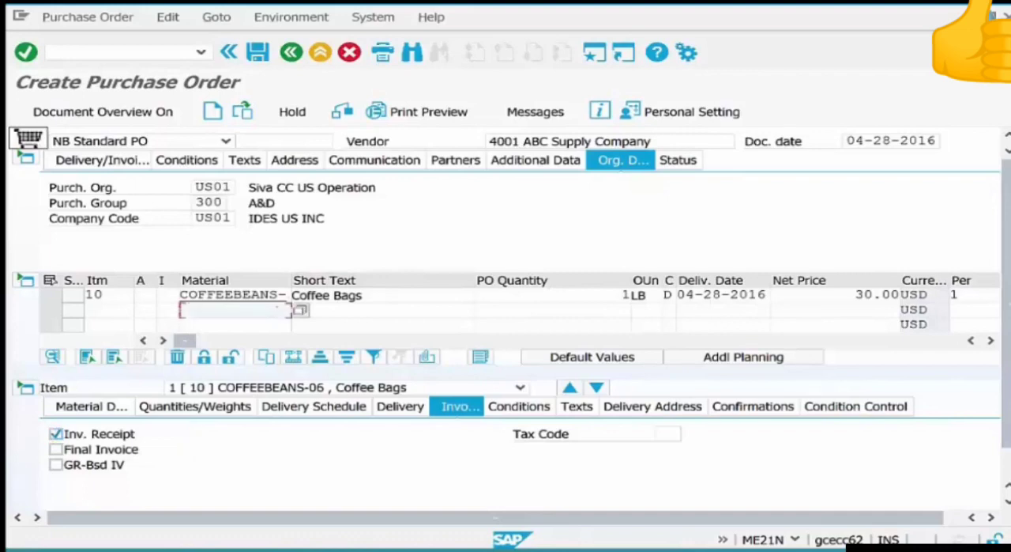
pyautogui.write('st')
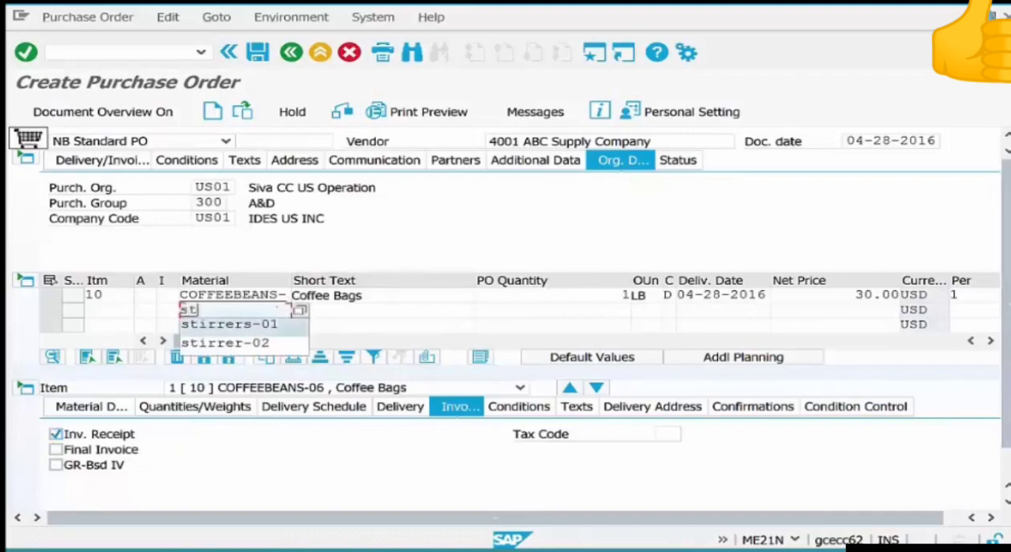
pyautogui.press('Return')
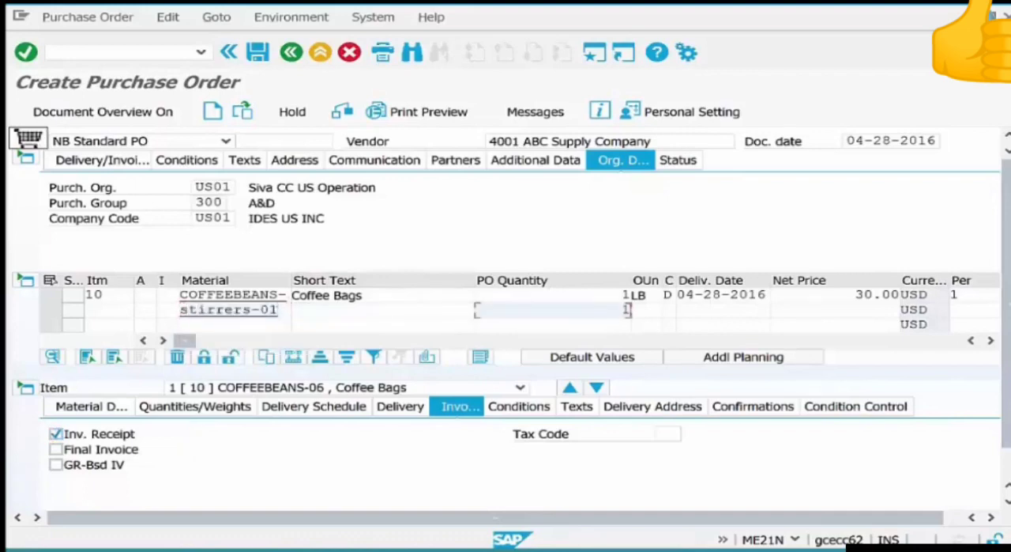
pyautogui.press('Return')
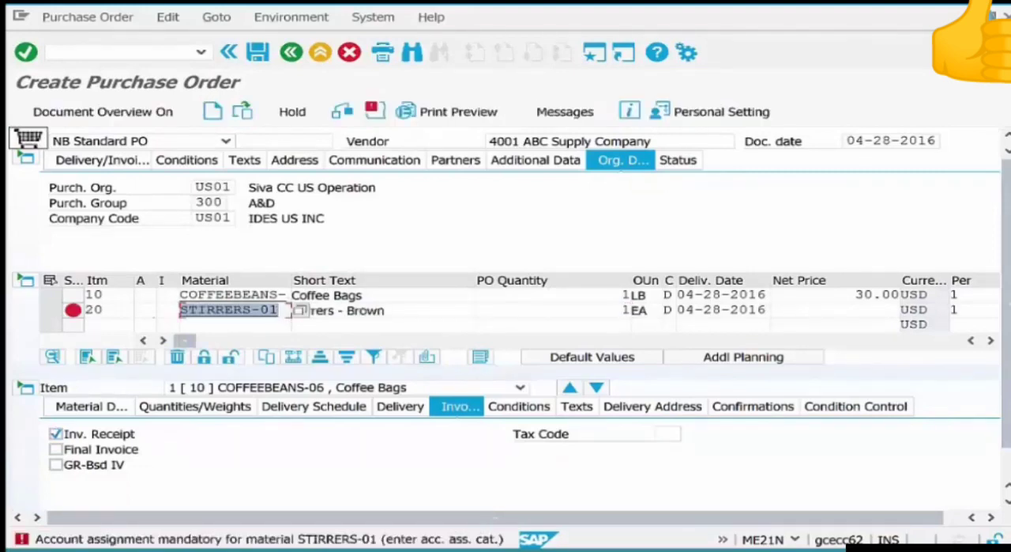
# Set the account assignment category of the STIRRERS-01 item to K.
pyautogui.click(145, 325)
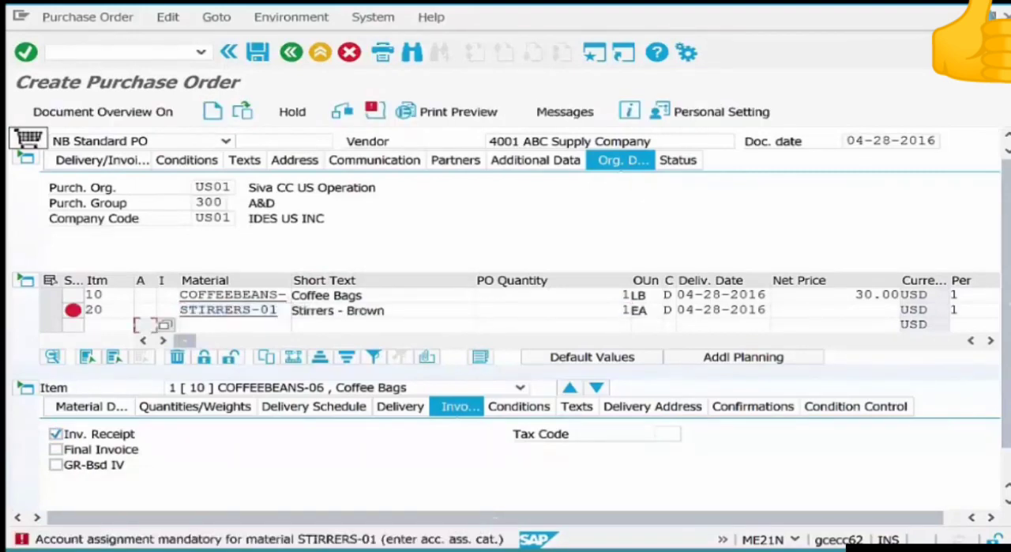
pyautogui.click(149, 309)
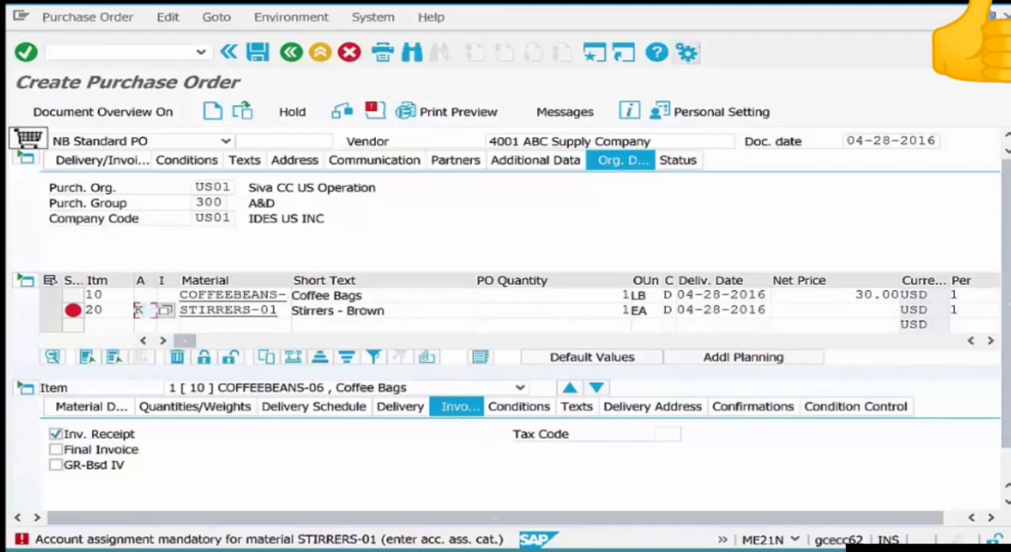
pyautogui.write('K')
pyautogui.press('Return')
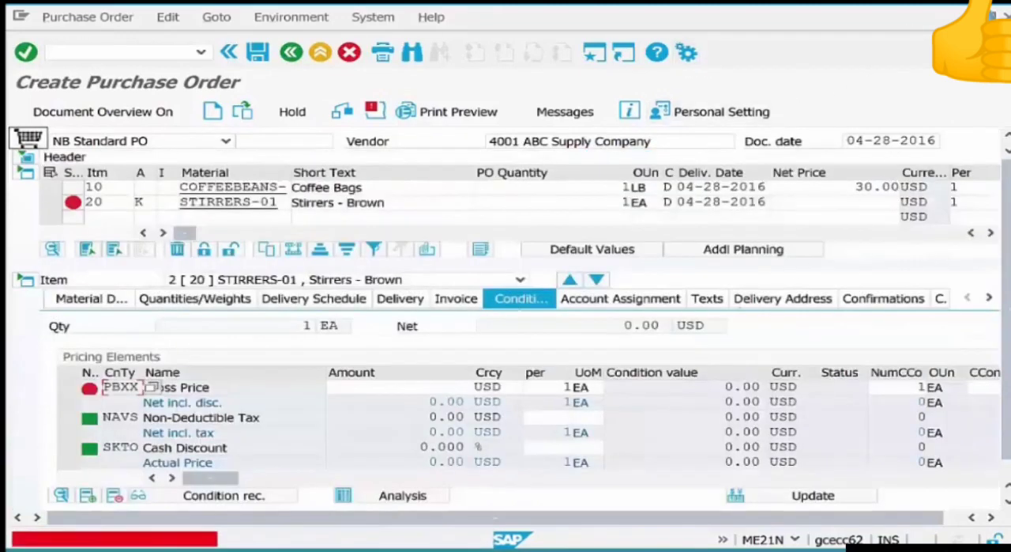
# Set the gross price condition PBXX of the STIRRERS-01 item to 10 USD.
pyautogui.click(450, 387)
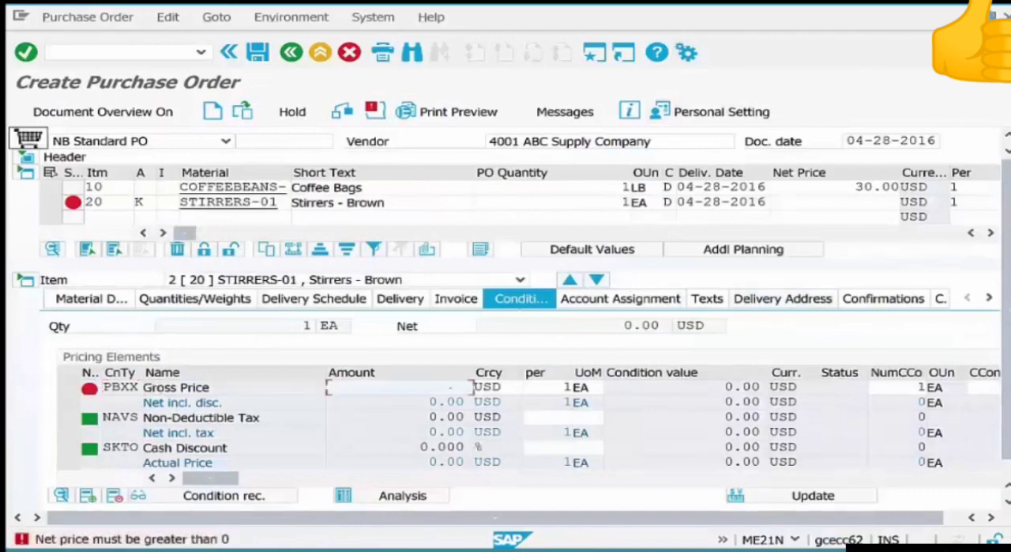
pyautogui.write('10')
pyautogui.press('Return')
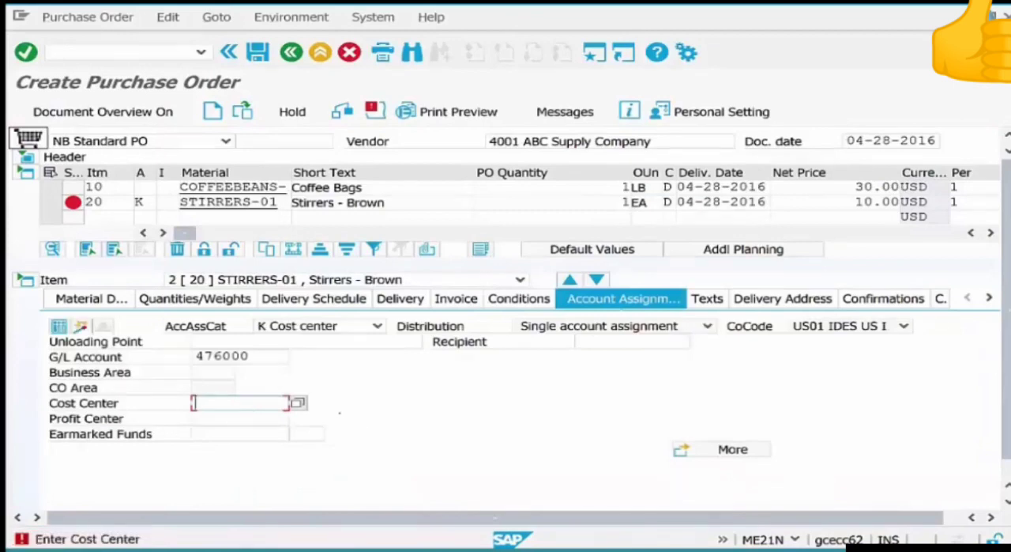
# Assign the STIRRERS-01 item to cost center HR-01 in its account assignment.
pyautogui.write('hr-01')
pyautogui.press('Return')
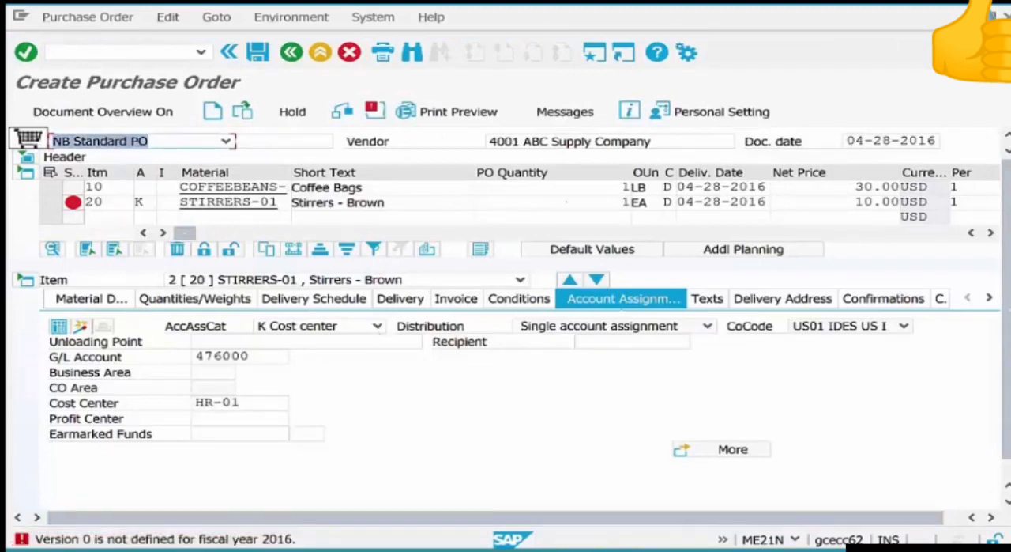
pyautogui.moveTo(566, 203); pyautogui.dragTo(629, 203)
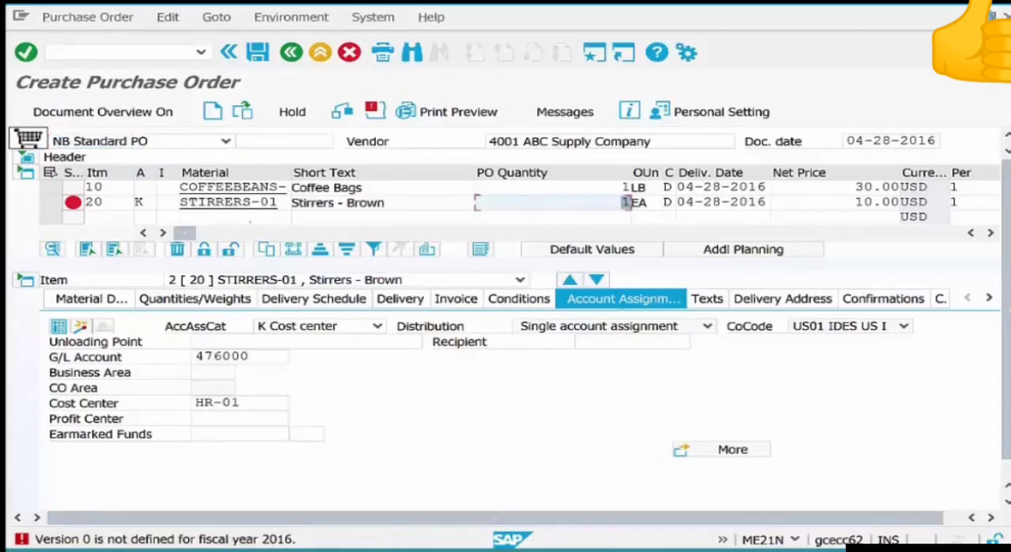
pyautogui.moveTo(241, 403); pyautogui.dragTo(193, 403)
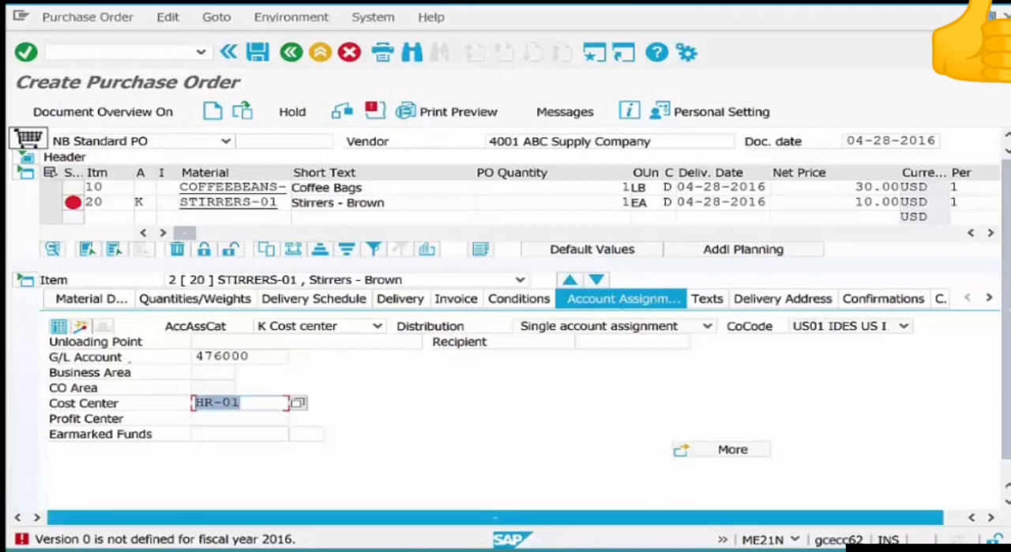
pyautogui.moveTo(215, 202); pyautogui.dragTo(279, 202)
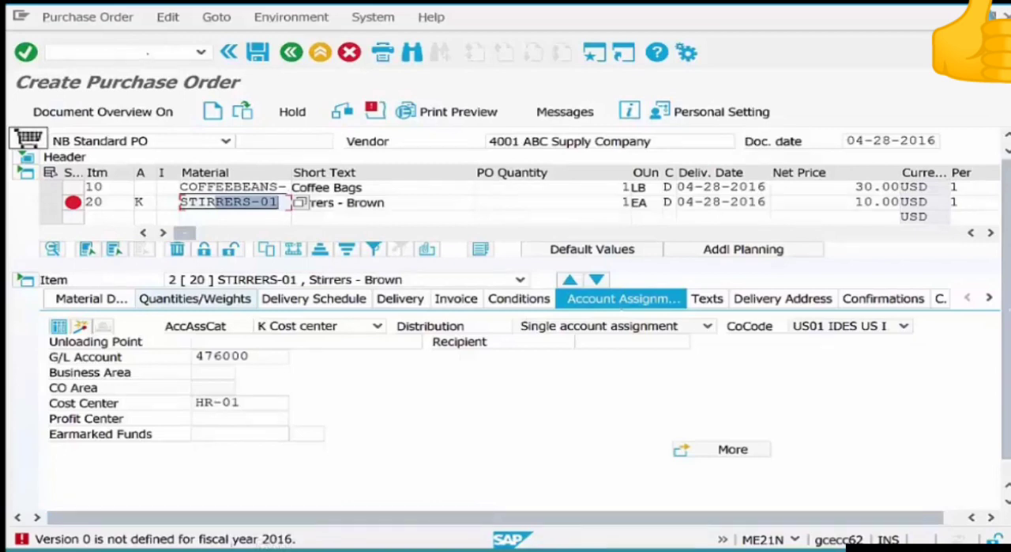
# Open a new session and try to start CO version maintenance with transaction OKEV for controlling area 2000.
pyautogui.click(147, 54)
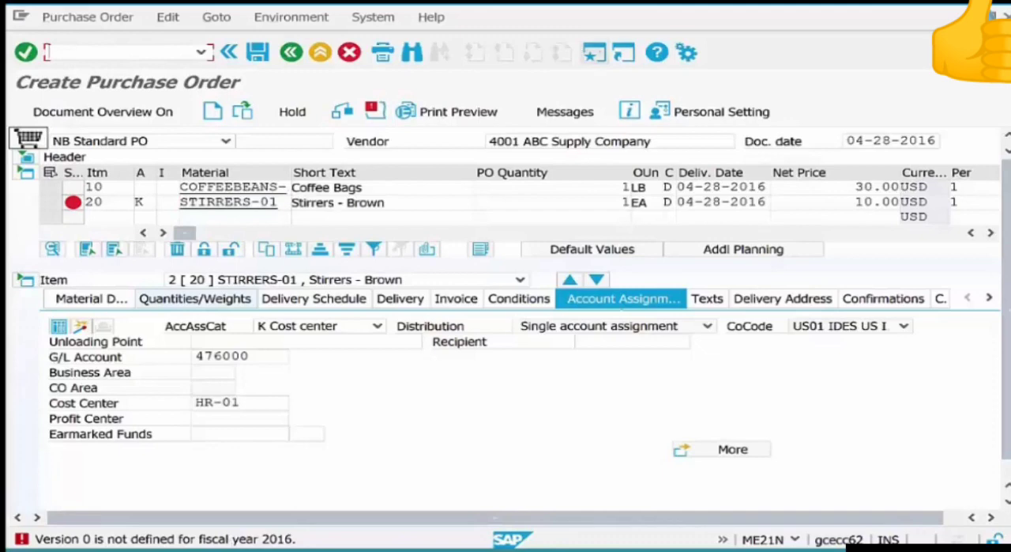
pyautogui.click(595, 53)
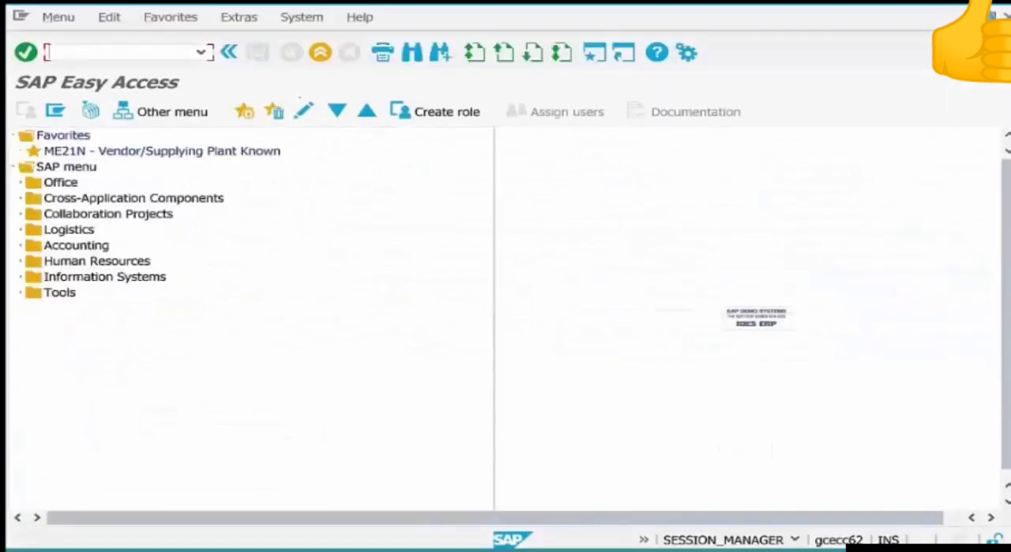
pyautogui.write('okev')
pyautogui.press('Return')
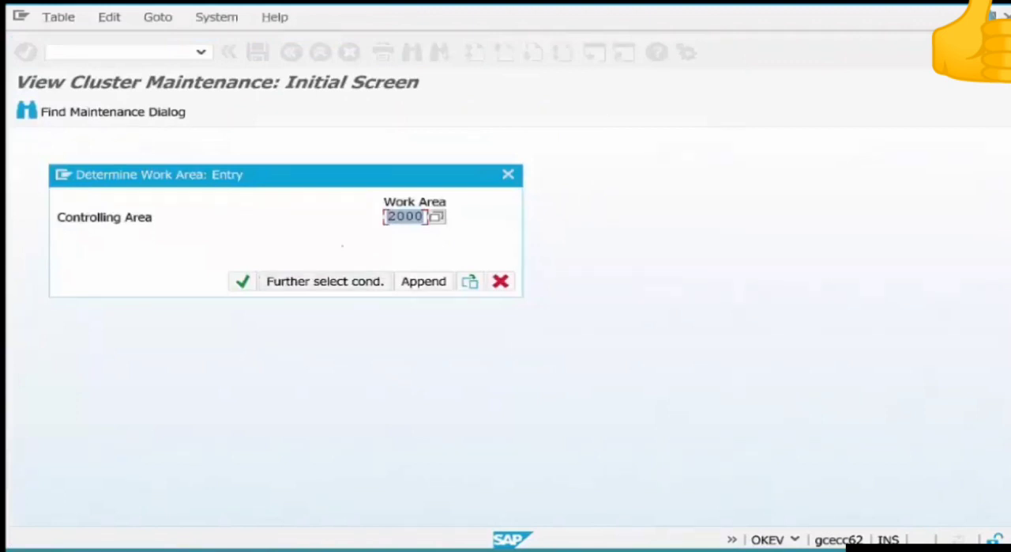
pyautogui.click(243, 281)
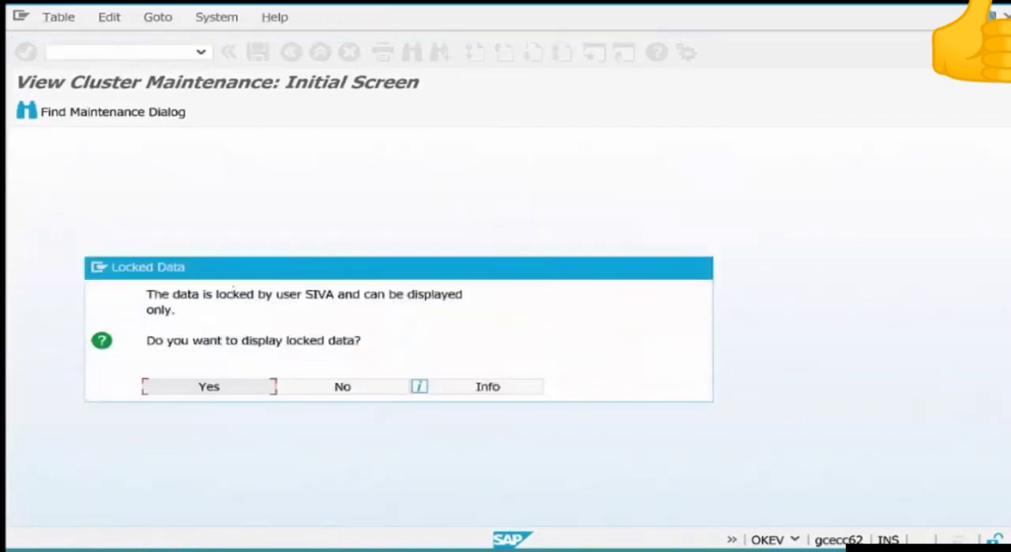
# Exit the company code assignment view for controlling area 2000 in the other session, and decline displaying the locked version data.
pyautogui.hotkey('alt', 'Tab')
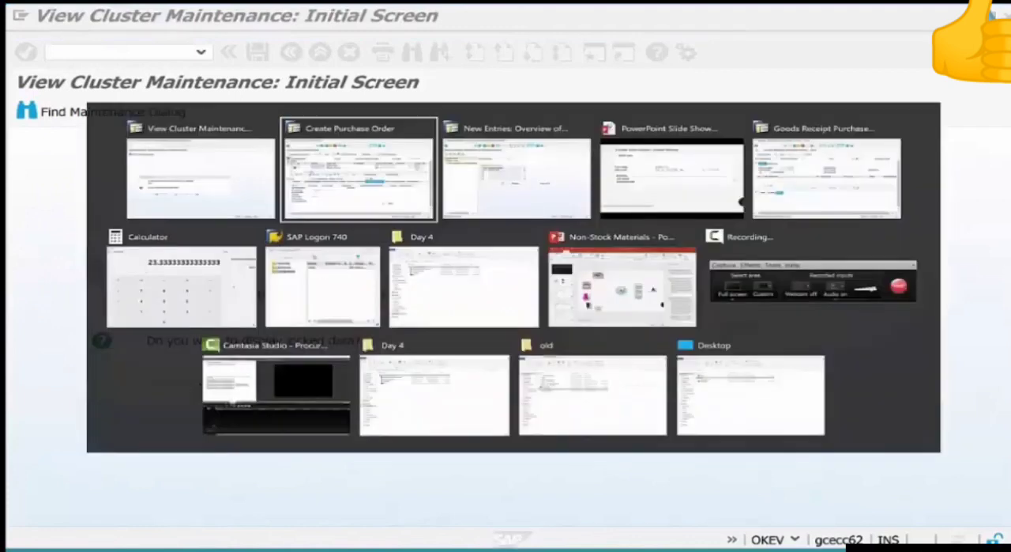
pyautogui.hotkey('alt', 'Tab')
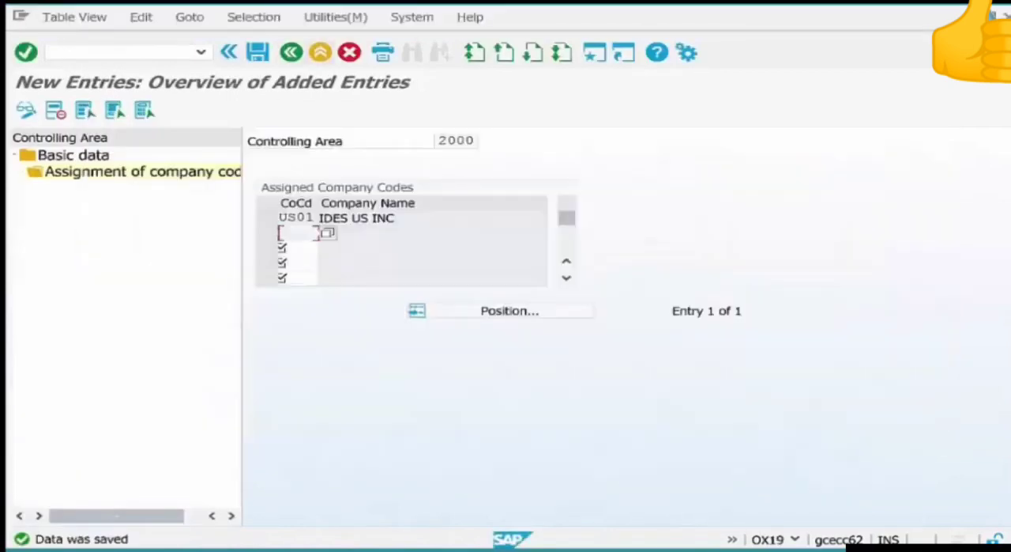
pyautogui.click(291, 53)
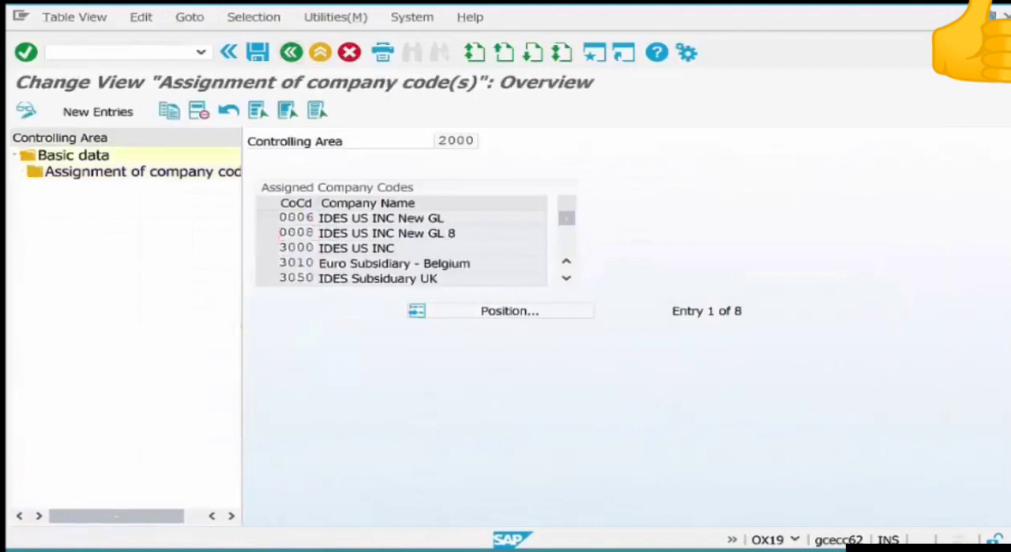
pyautogui.click(291, 53)
pyautogui.click(291, 52)
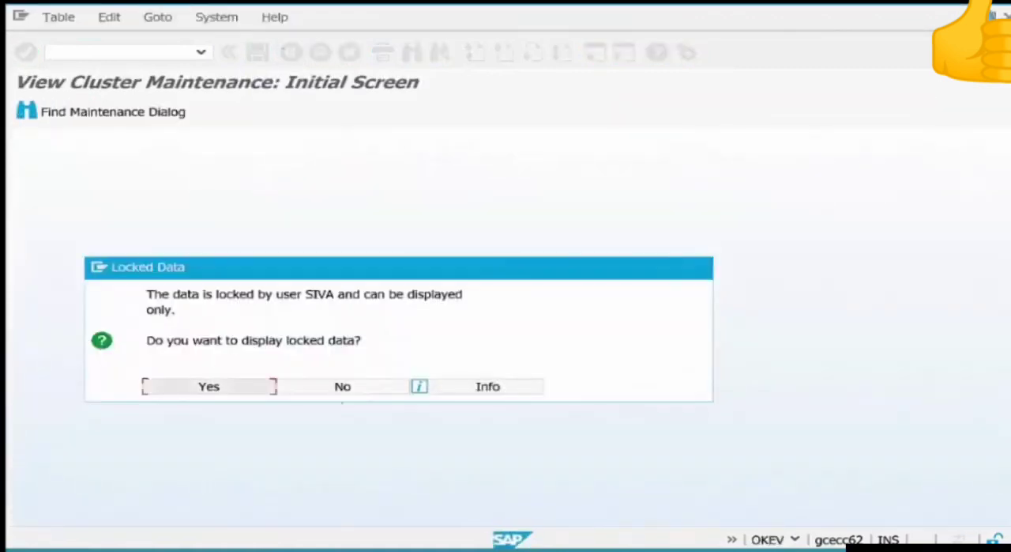
pyautogui.click(342, 387)
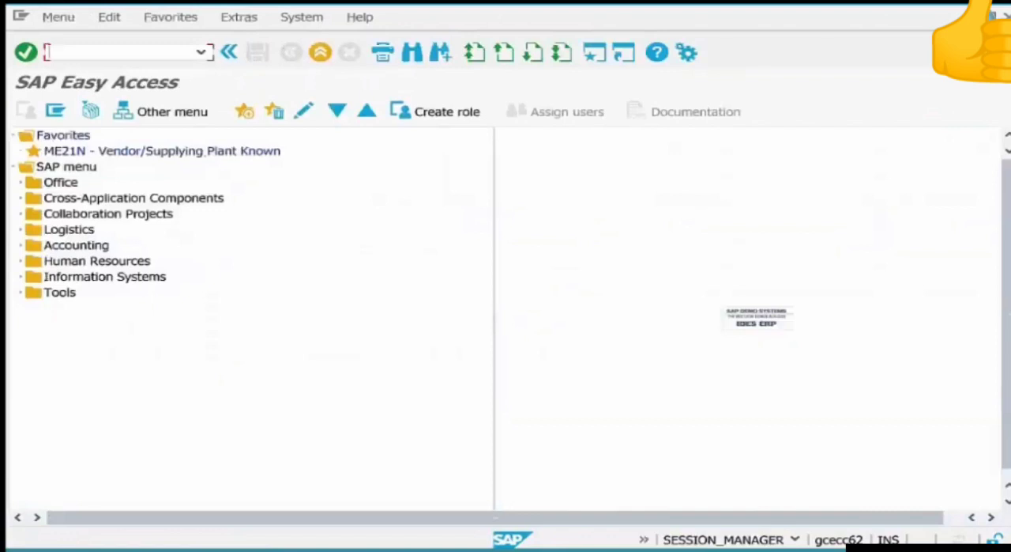
# Run transaction OKEV for controlling area 2000 and open the fiscal year settings of version 0, Plan/Actual Version.
pyautogui.write('okev')
pyautogui.press('Return')
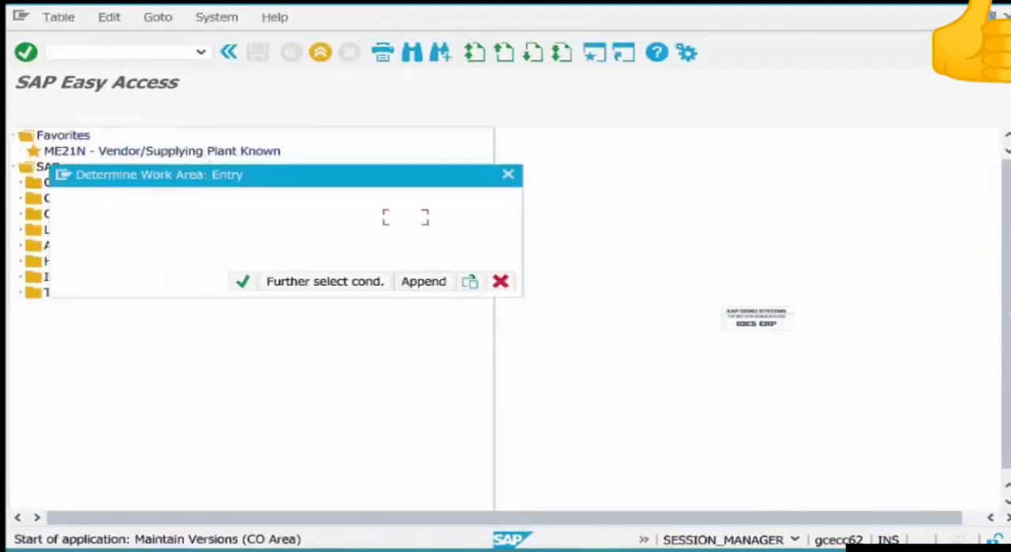
pyautogui.press('Return')
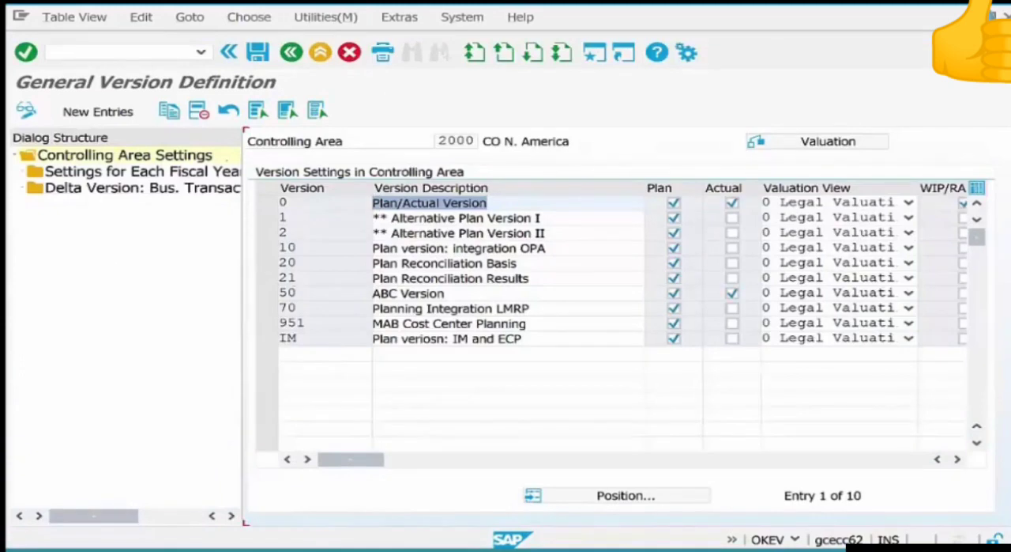
pyautogui.click(267, 202)
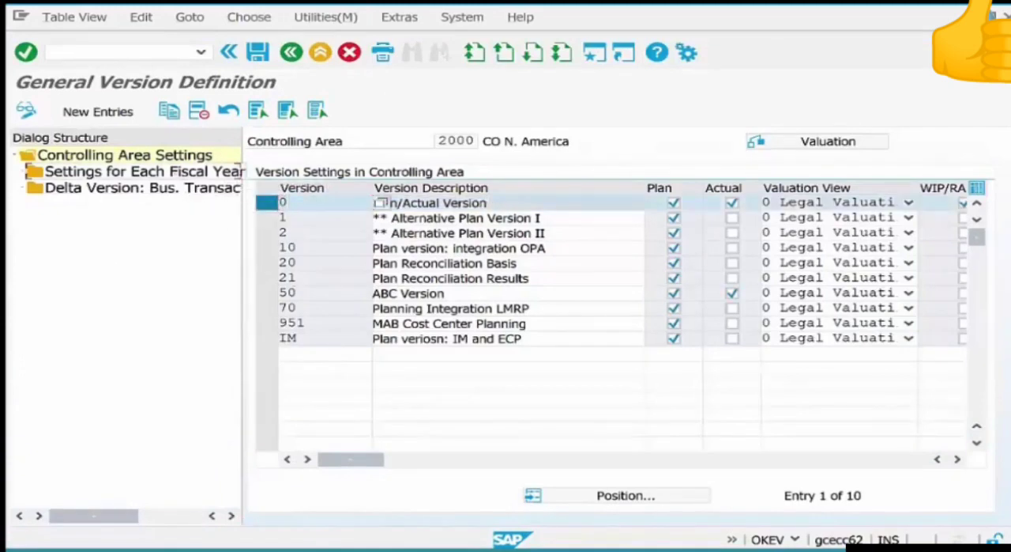
pyautogui.doubleClick(158, 172)
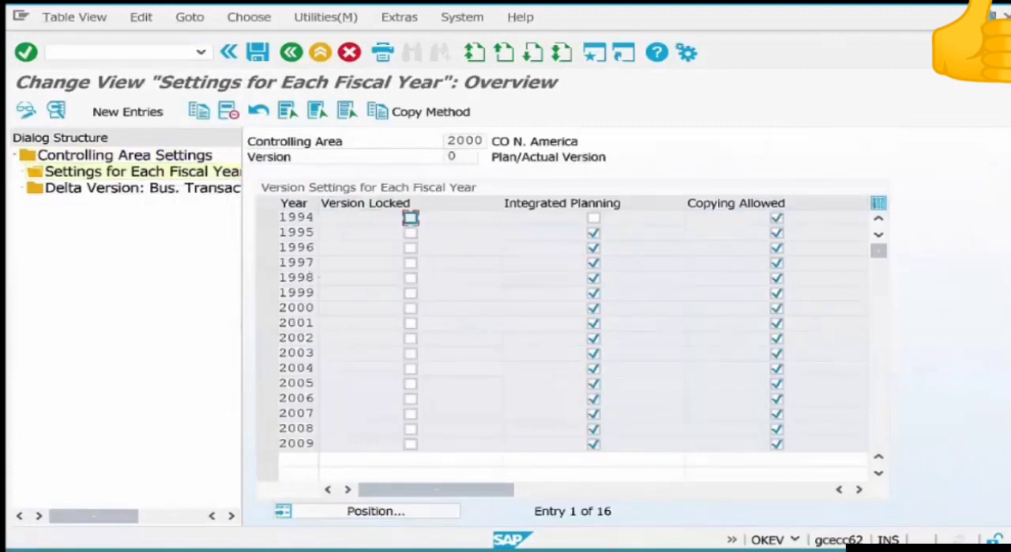
# Copy the 2009 fiscal year settings of version 0 to fiscal year 2016 and save with customizing request ECCK900018.
pyautogui.scroll(-2, 411, 323)
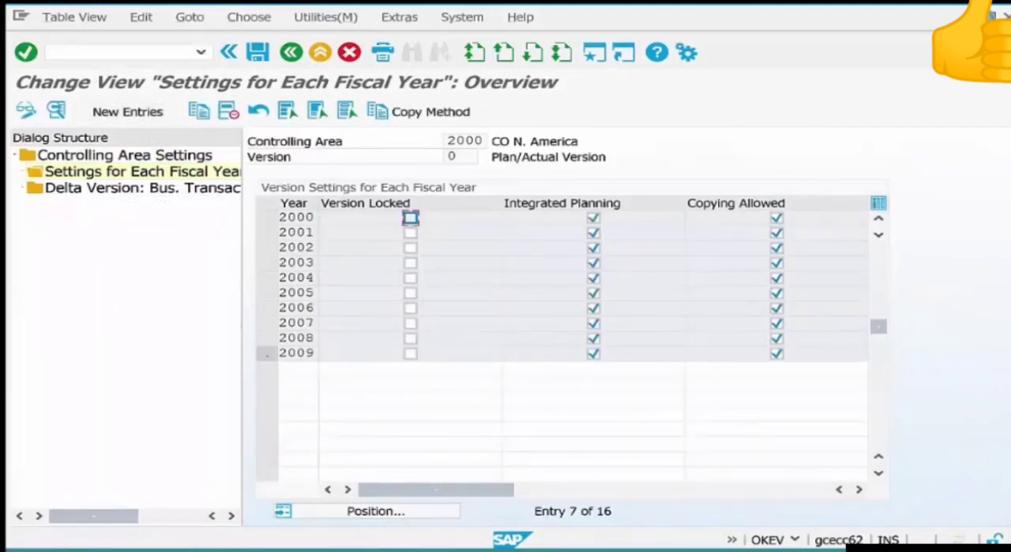
pyautogui.click(267, 353)
pyautogui.click(199, 111)
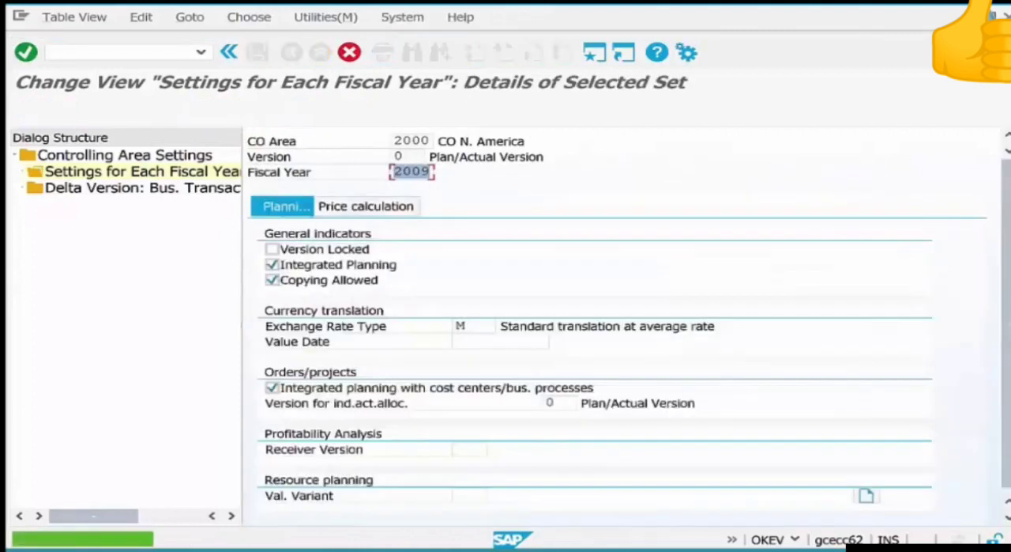
pyautogui.write('2')
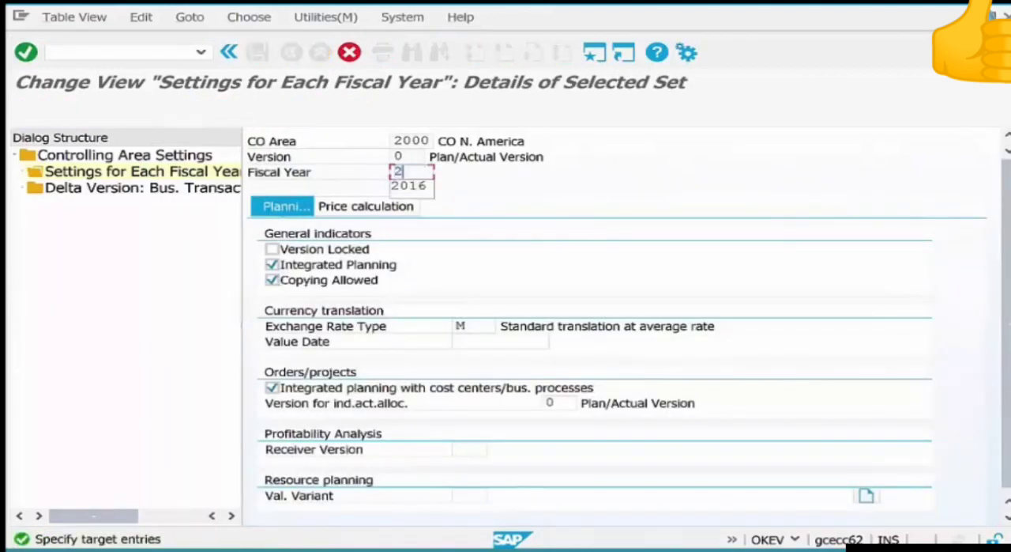
pyautogui.write('016')
pyautogui.press('Return')
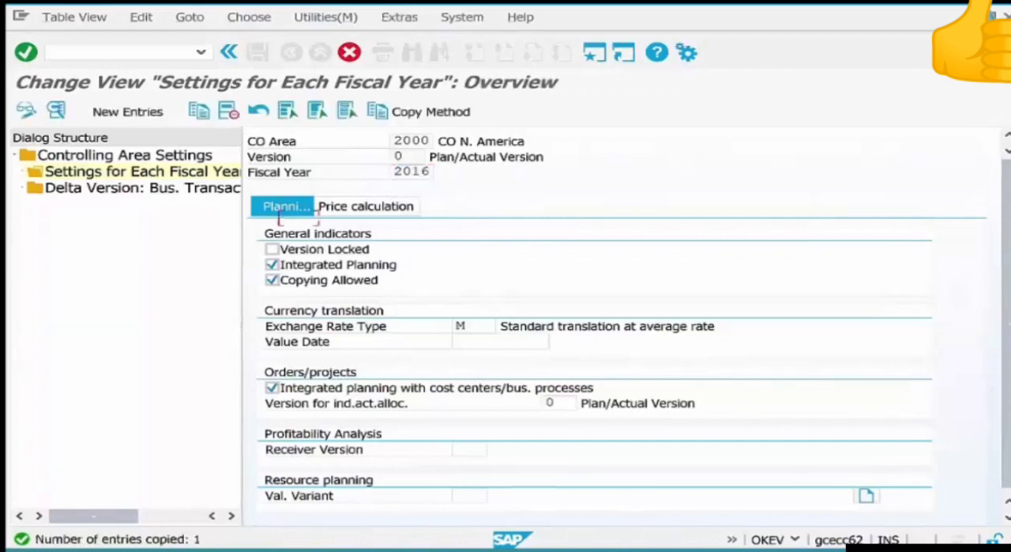
pyautogui.hotkey('ctrl', 's')
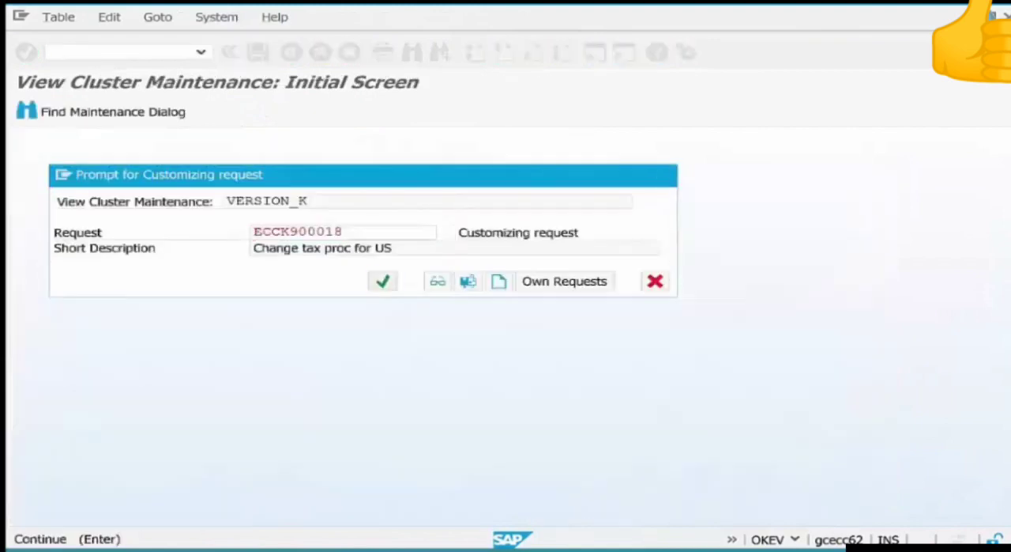
pyautogui.press('Return')
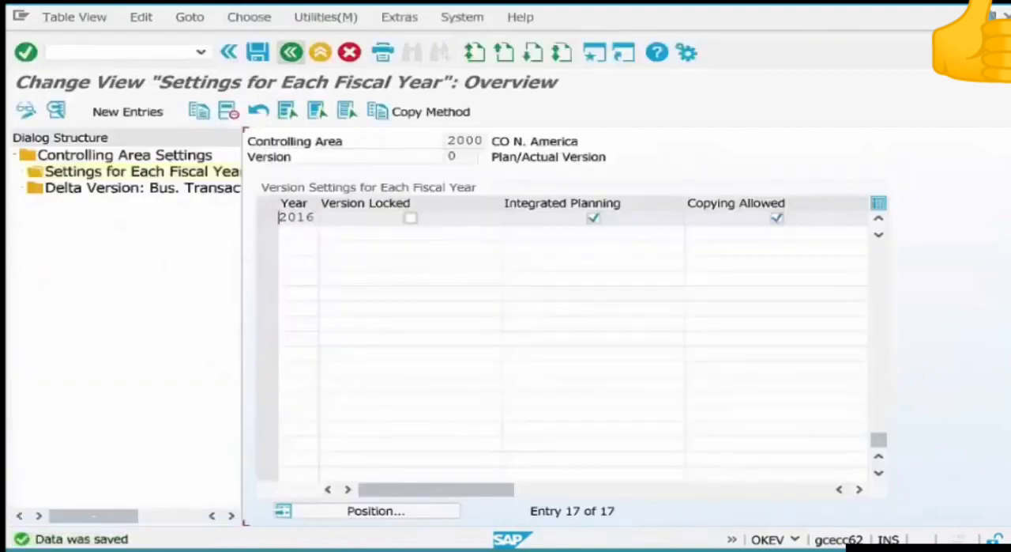
# Exit CO version maintenance and switch back to the Create Purchase Order session.
pyautogui.click(291, 52)
pyautogui.click(291, 53)
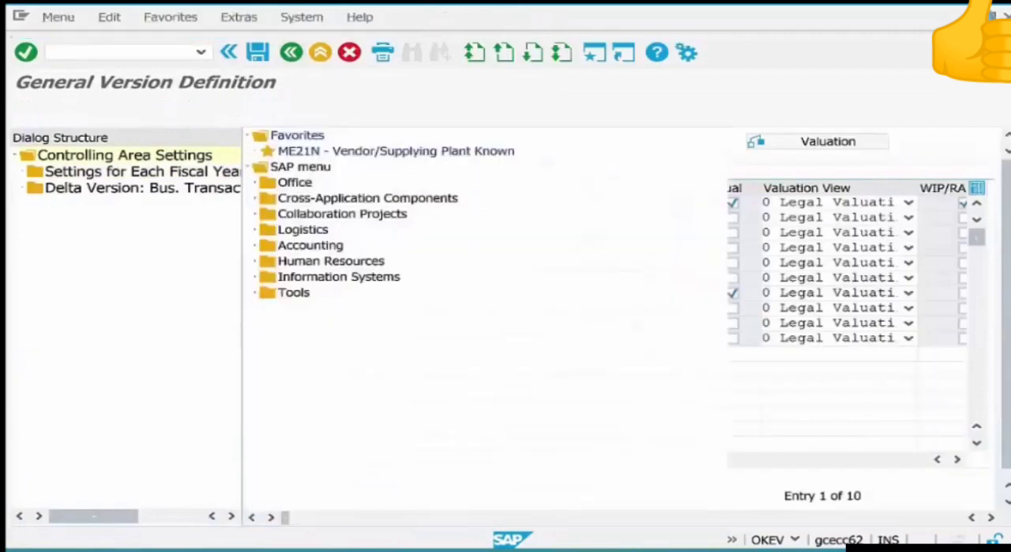
pyautogui.hotkey('alt', 'Tab')
pyautogui.hotkey('alt', 'Tab')
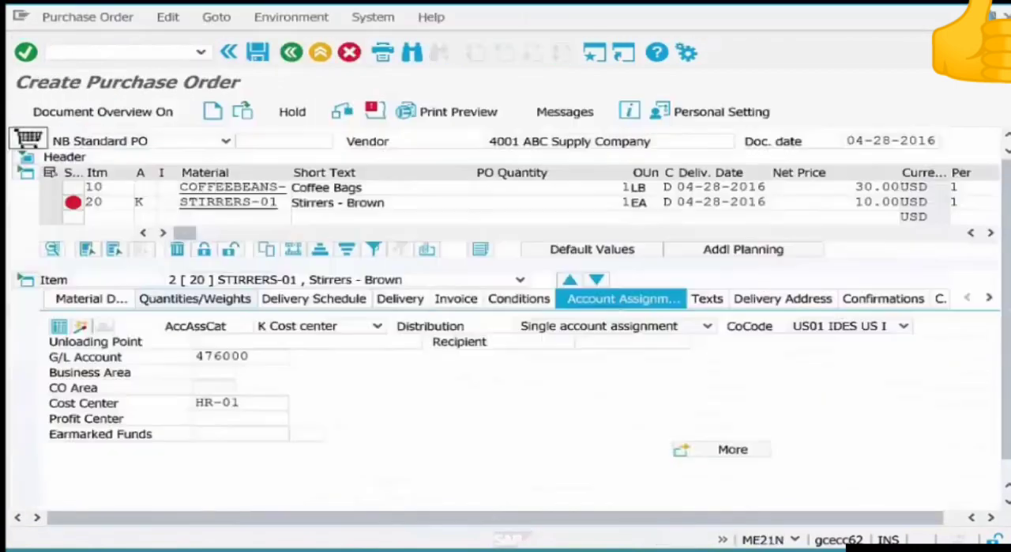
# Recheck the STIRRERS-01 item, try to save the purchase order, and view and close its error messages.
pyautogui.click(278, 203)
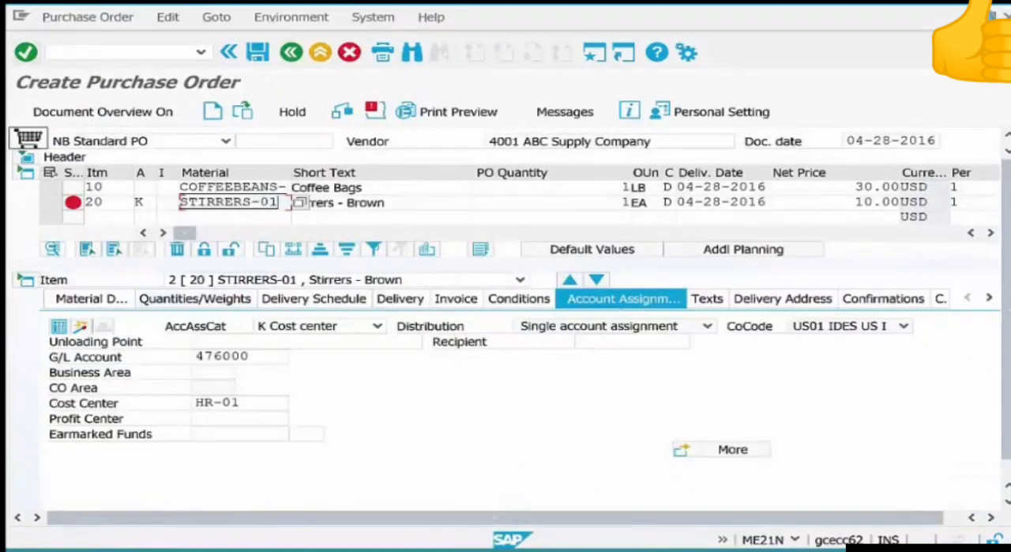
pyautogui.press('Return')
pyautogui.doubleClick(229, 202)
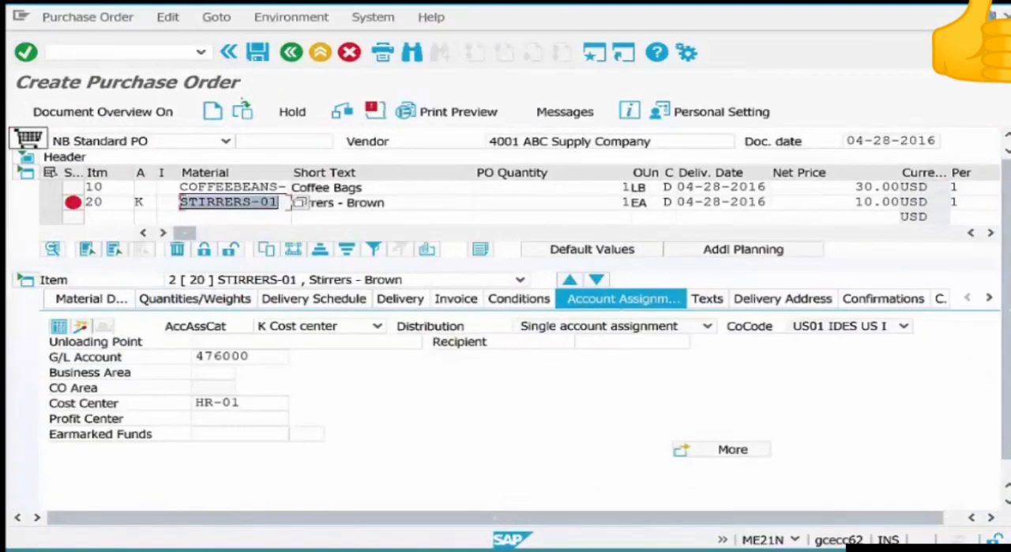
pyautogui.click(257, 52)
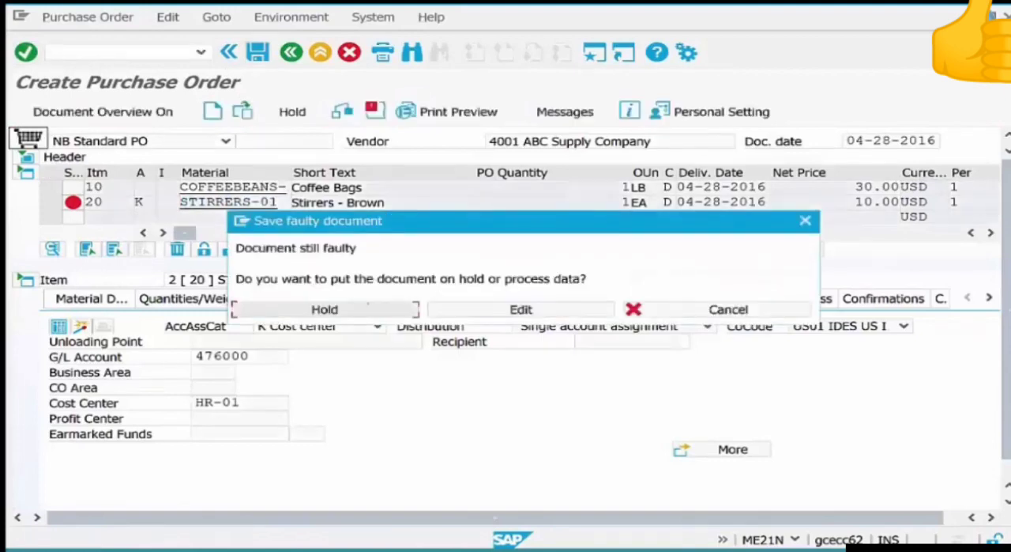
pyautogui.click(521, 308)
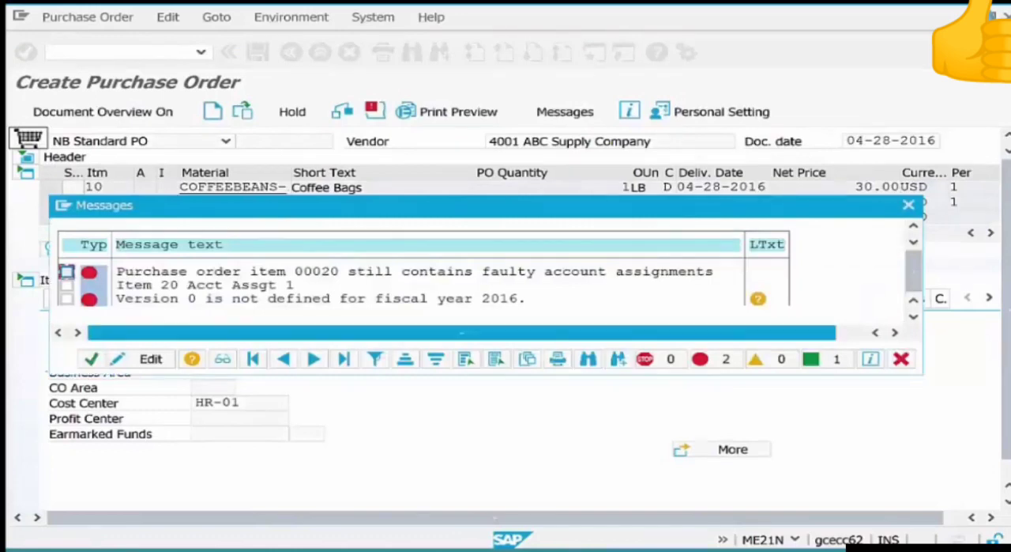
pyautogui.click(901, 359)
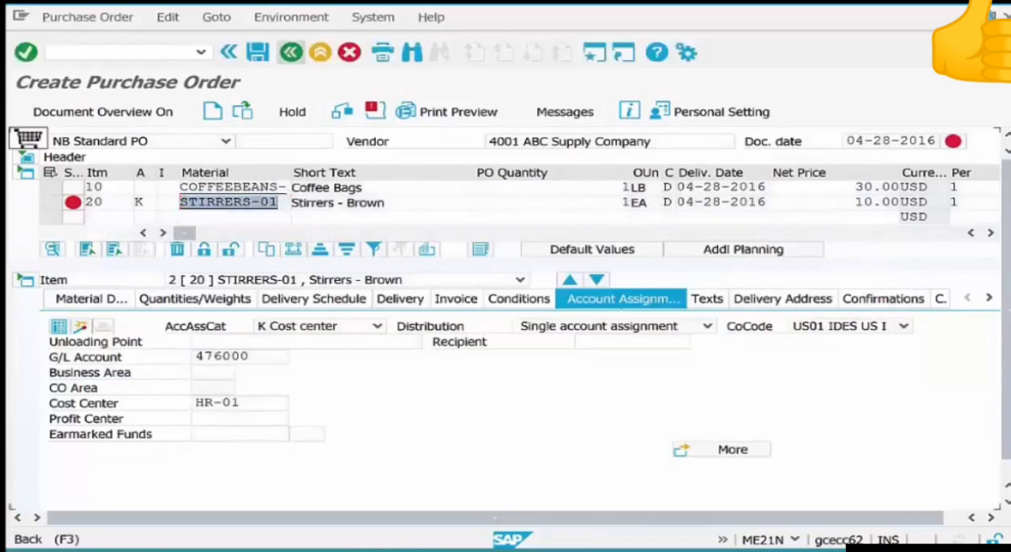
# Exit the faulty purchase order without saving and start a new one with transaction ME21N.
pyautogui.click(292, 52)
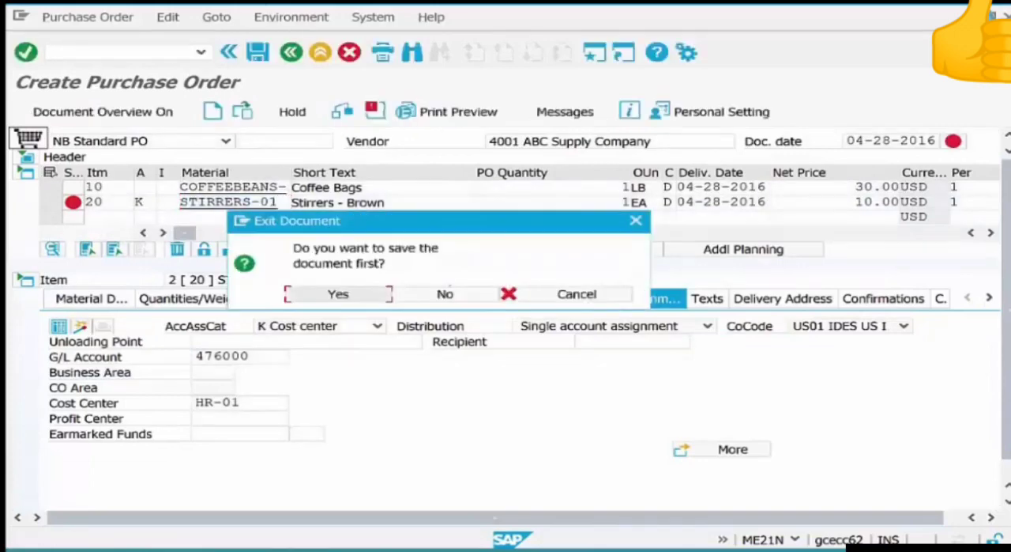
pyautogui.click(448, 292)
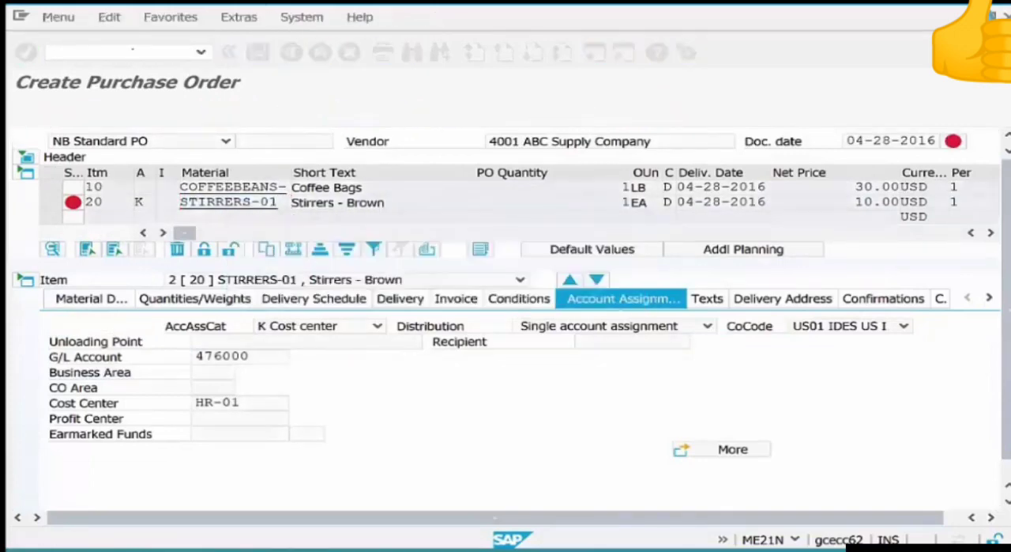
pyautogui.write('m')
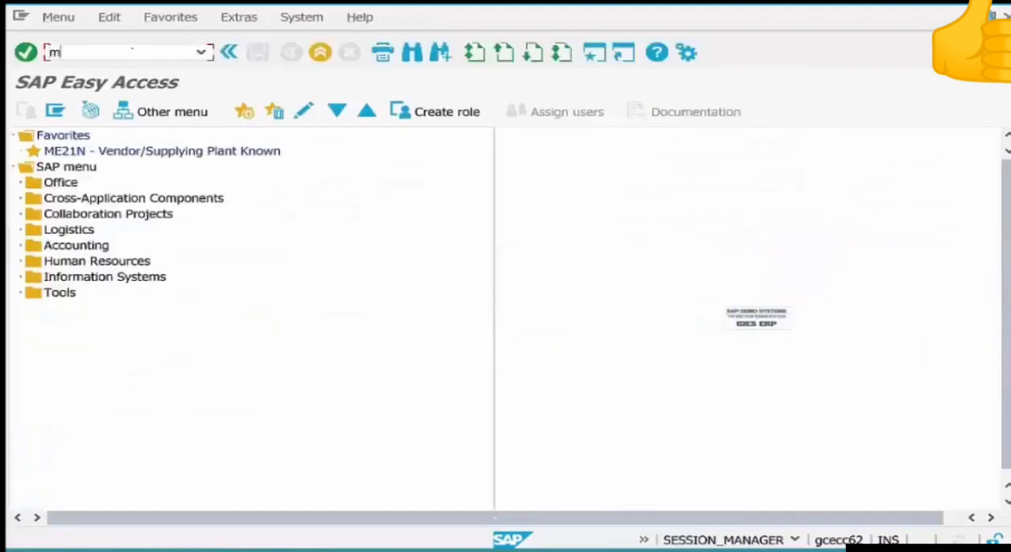
pyautogui.write('e21n')
pyautogui.press('Return')
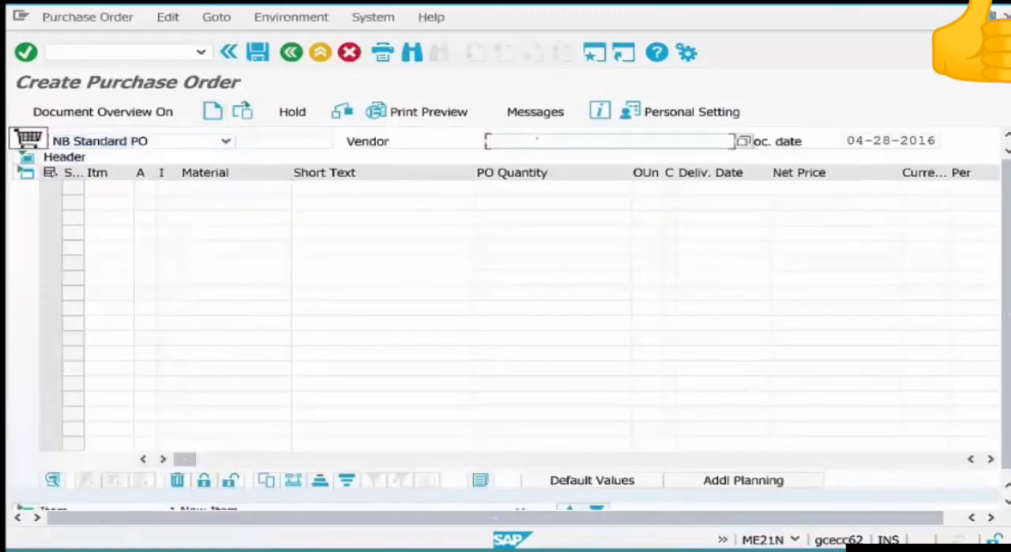
# Set the new purchase order's vendor to 4001 ABC Supply Company and go to the first item's material.
pyautogui.write('4')
pyautogui.press('Down')
pyautogui.press('Return')
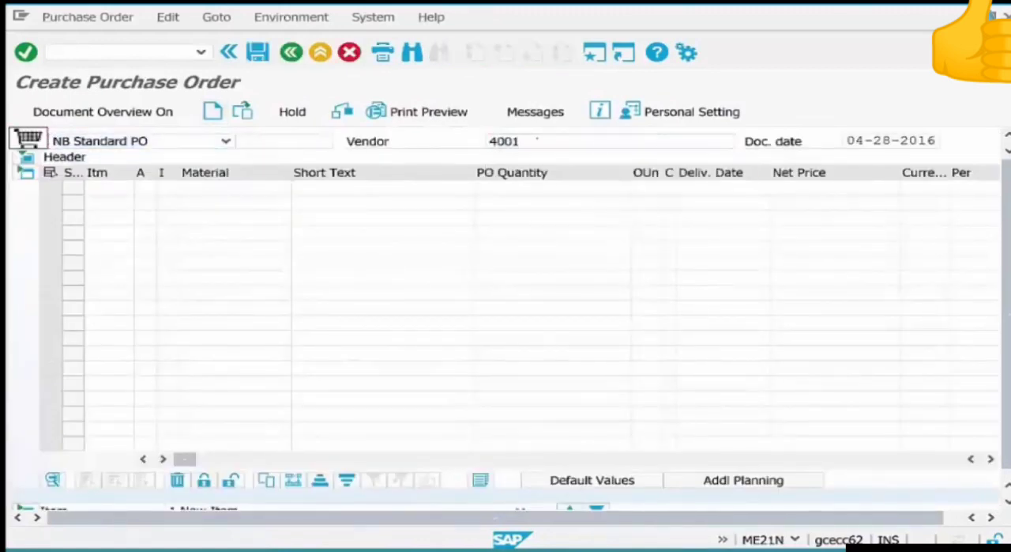
pyautogui.press('Return')
pyautogui.click(197, 187)
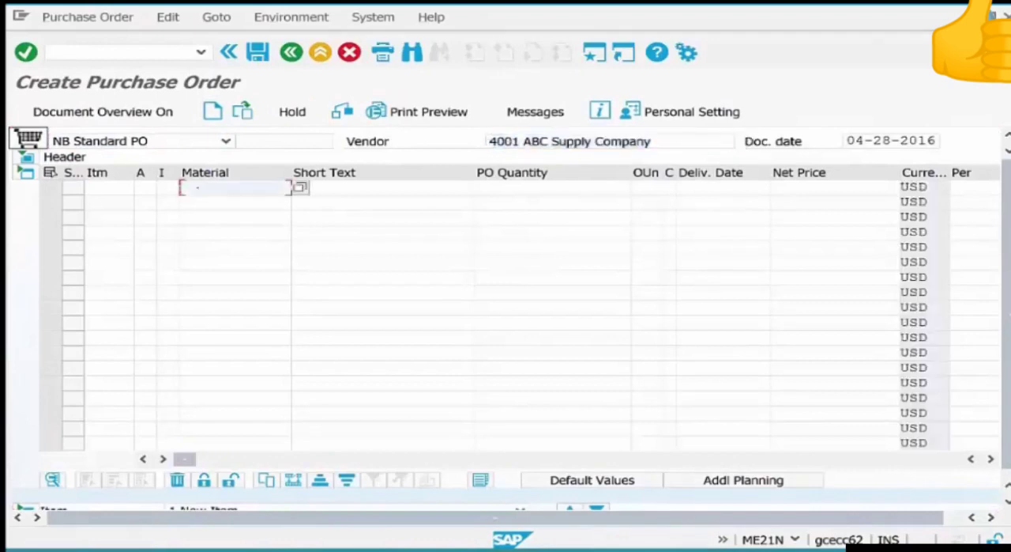
# Add COFFEEBEANS-06 as the first purchase order item with a quantity of 1.
pyautogui.write('c')
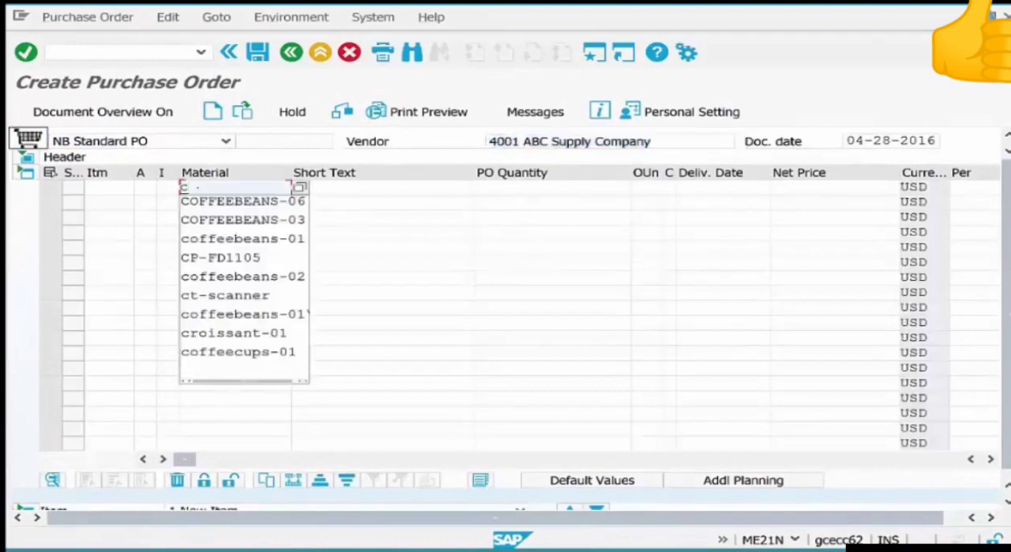
pyautogui.press('Down')
pyautogui.press('Return')
pyautogui.press('Tab')
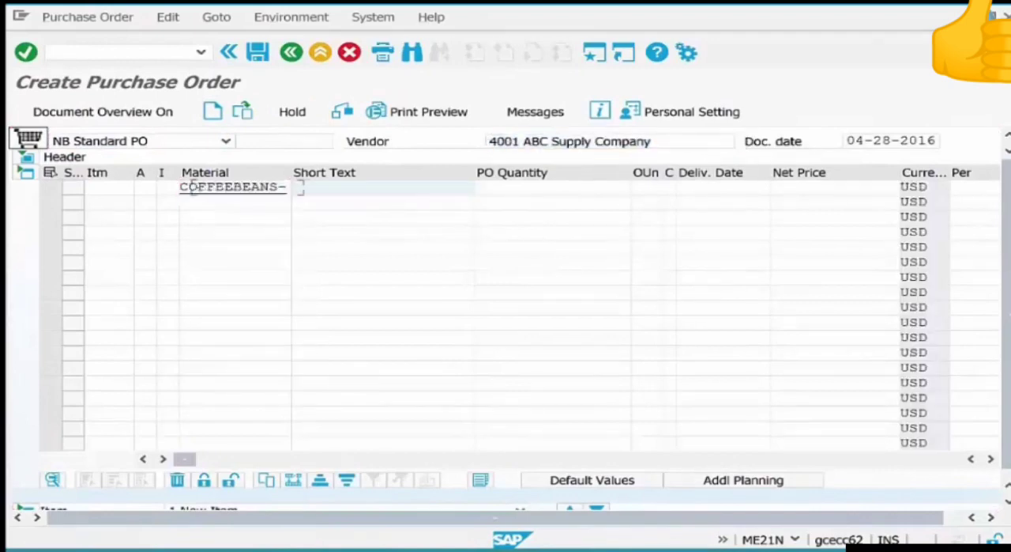
pyautogui.press('Tab')
pyautogui.write('1')
pyautogui.press('Return')
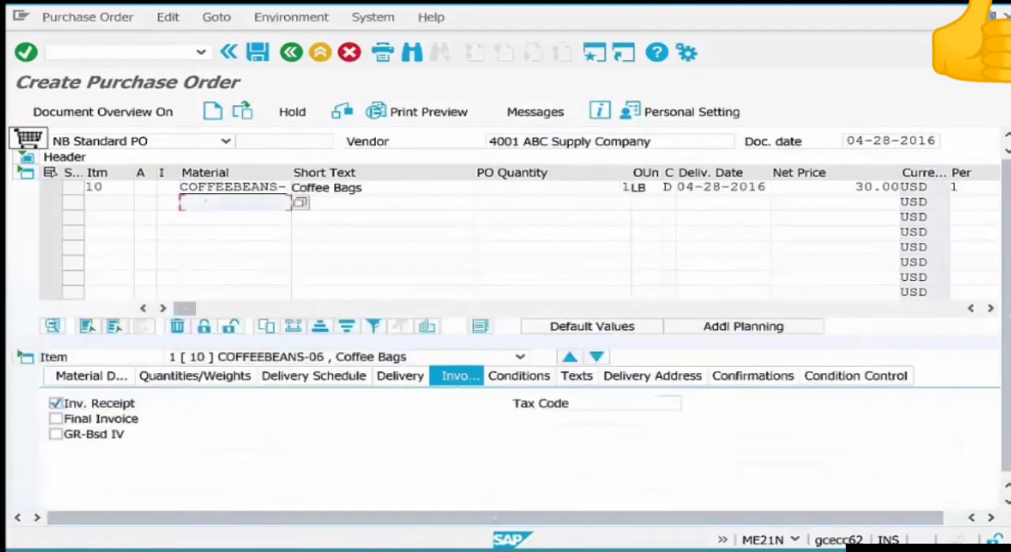
# Add STIRRERS-01 as the second purchase order item with a quantity of 1.
pyautogui.write('st')
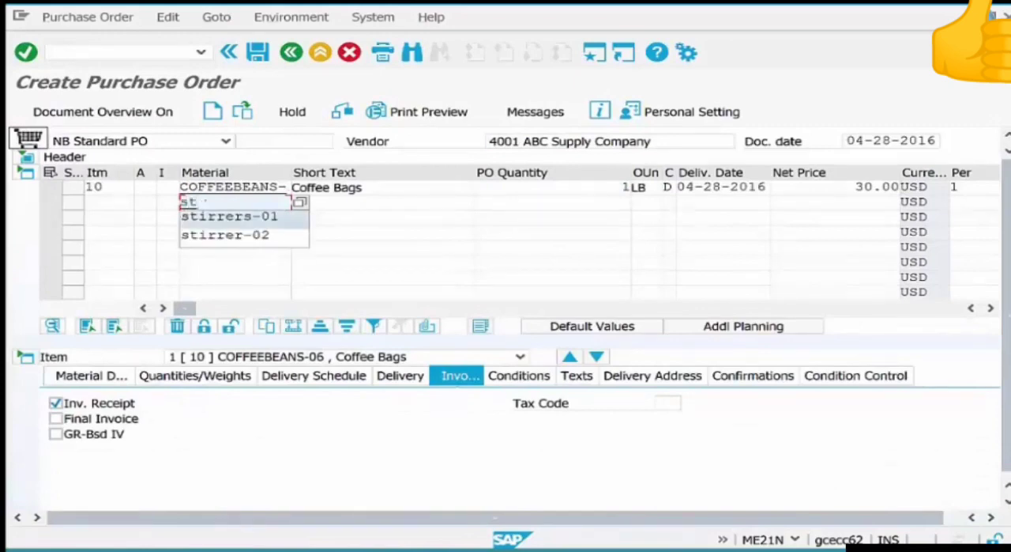
pyautogui.press('Return')
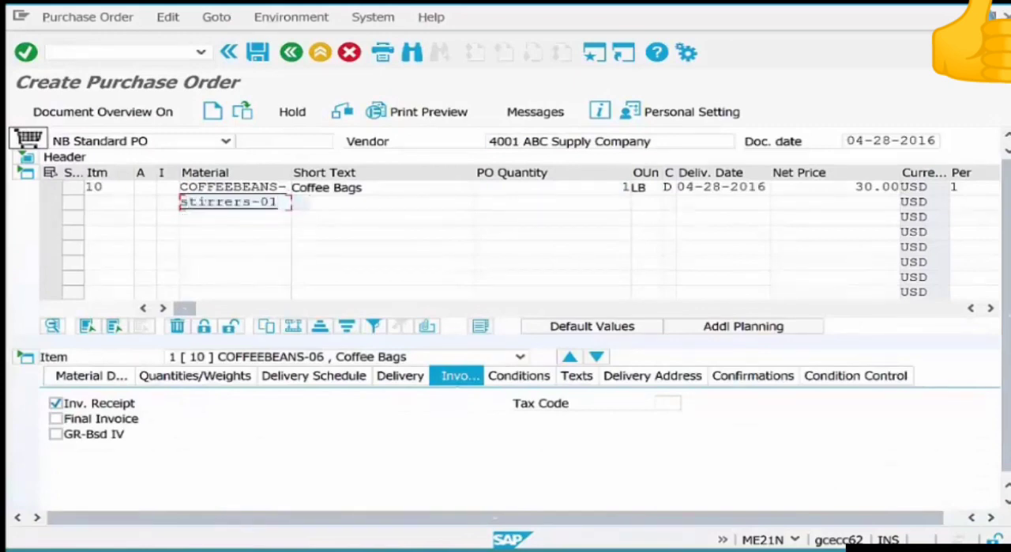
pyautogui.press('Tab')
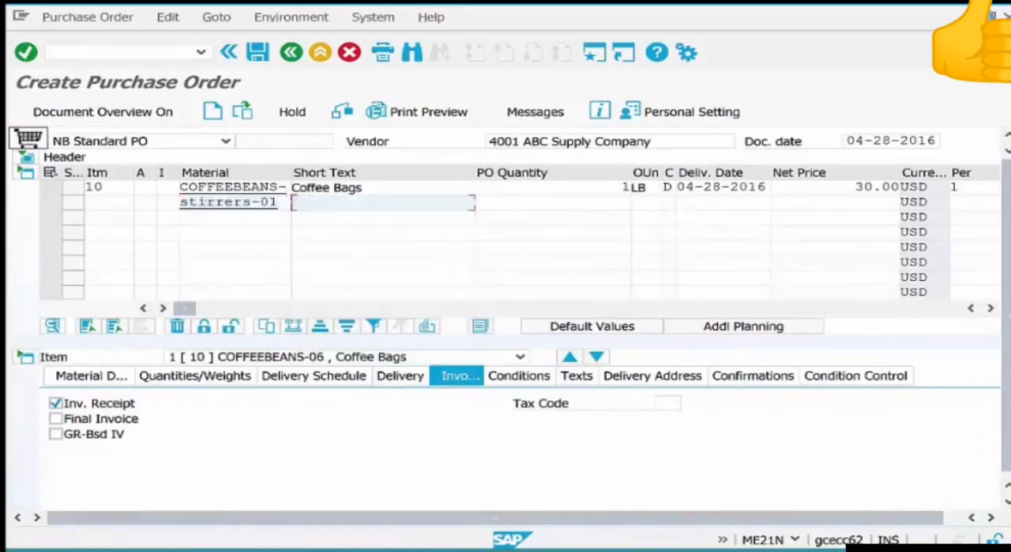
pyautogui.press('Tab')
pyautogui.write('1')
pyautogui.press('Return')
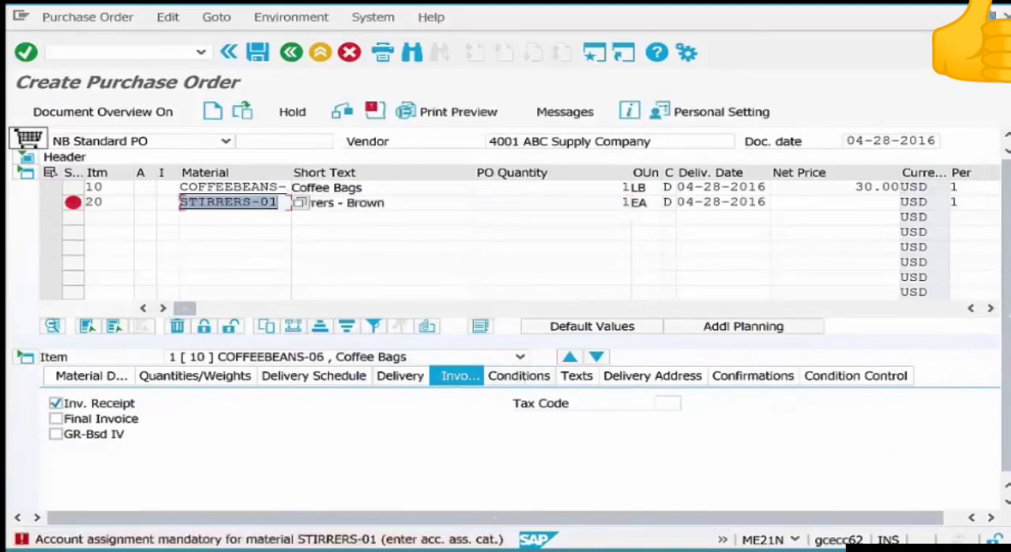
# Set the STIRRERS-01 item's account assignment category to K and its gross price to 10 USD.
pyautogui.click(146, 203)
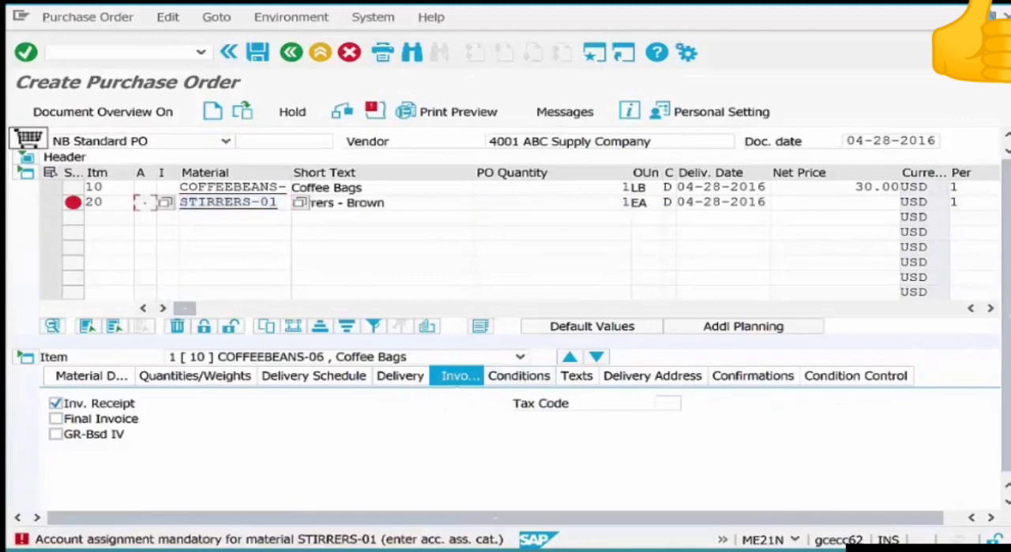
pyautogui.write('K')
pyautogui.press('Return')
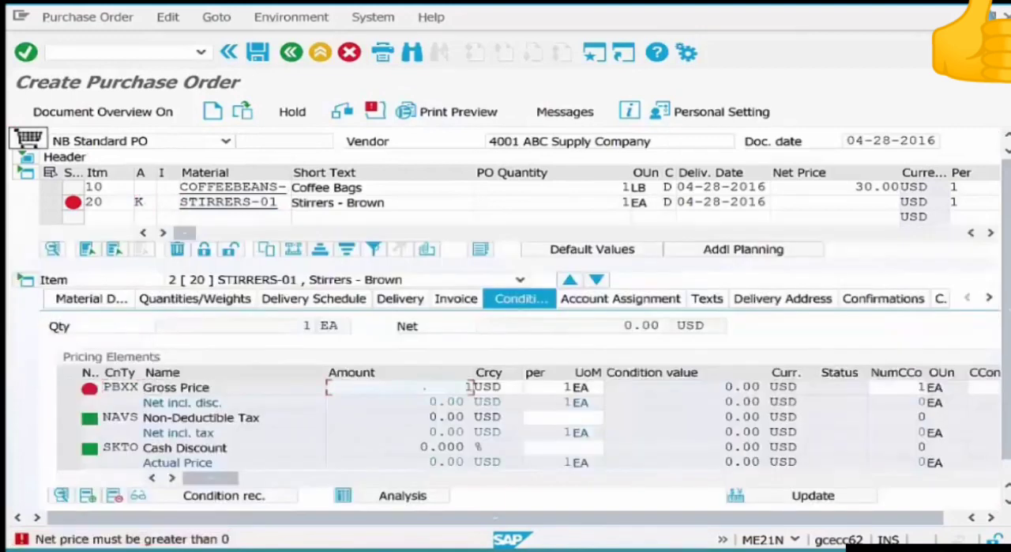
pyautogui.write('10')
pyautogui.press('Return')
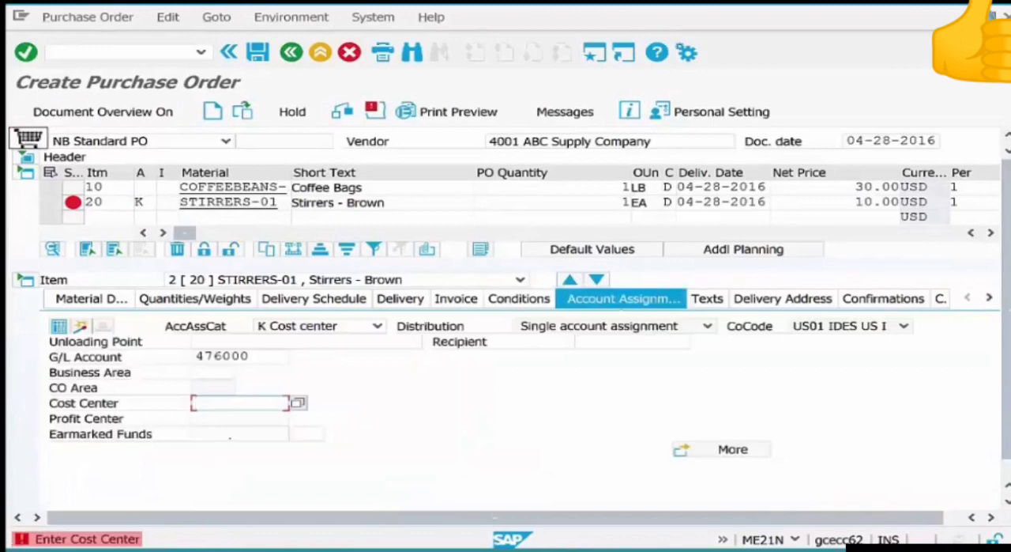
# Assign the STIRRERS-01 item to cost center HR-01 and save the purchase order.
pyautogui.press('Down')
pyautogui.press('Down')
pyautogui.press('Return')
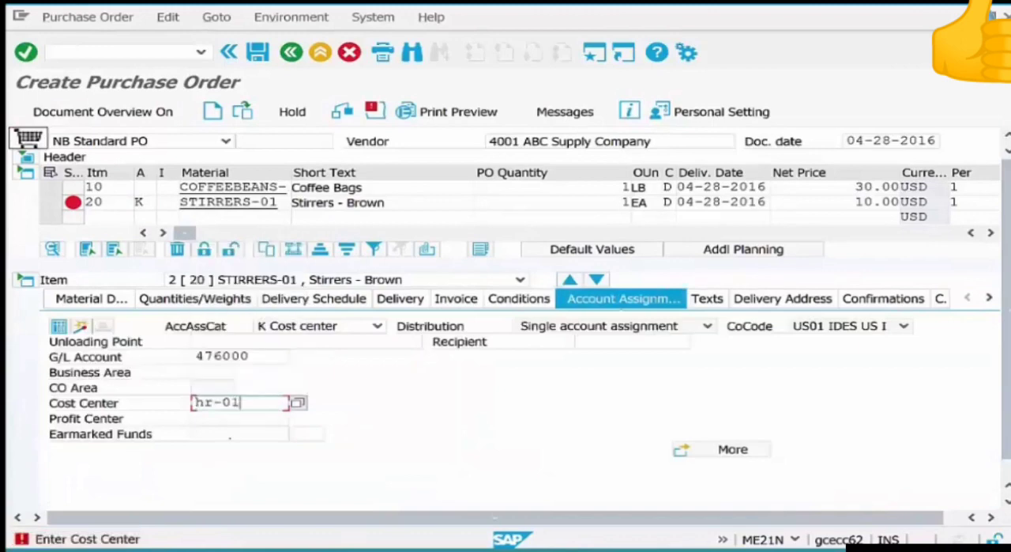
pyautogui.press('Return')
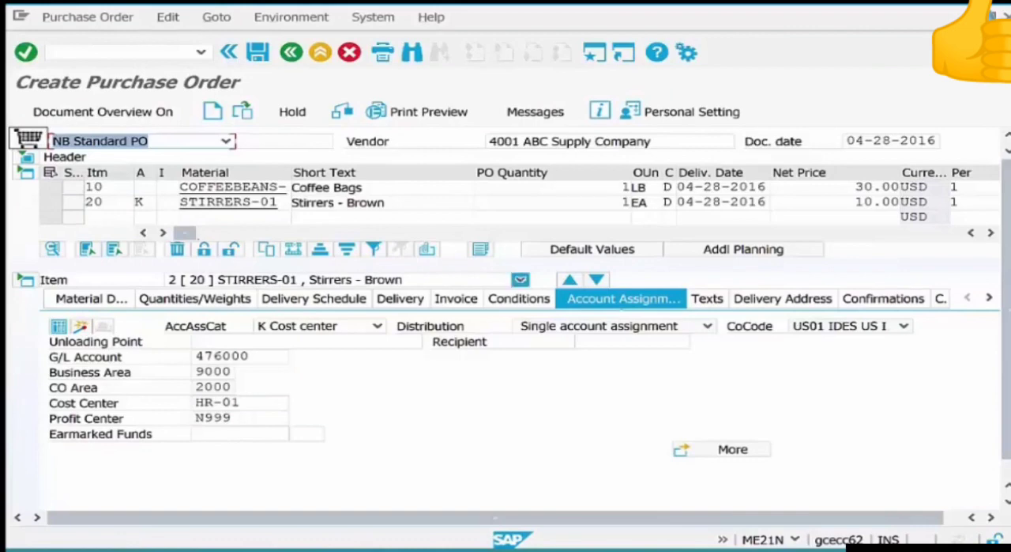
pyautogui.hotkey('ctrl', 's')
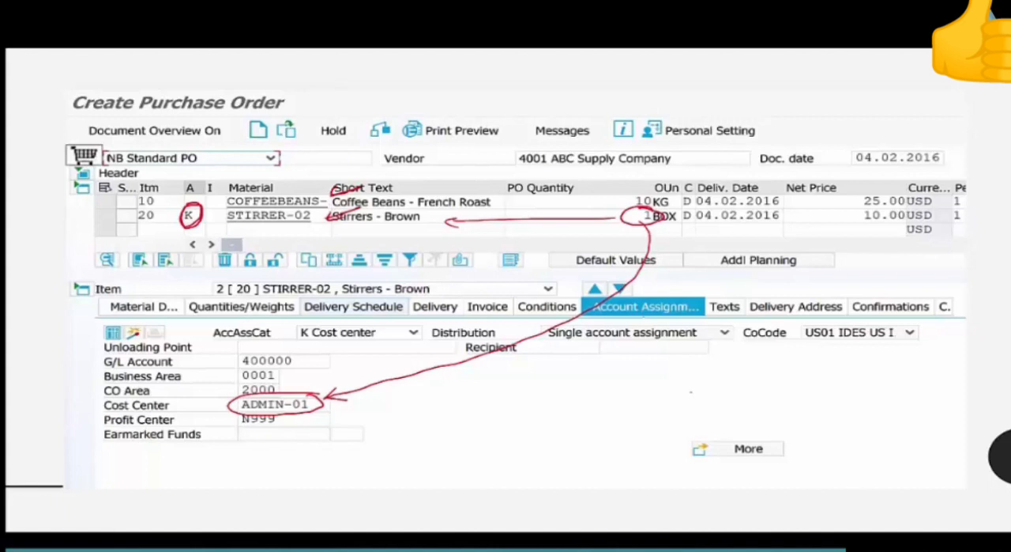
pyautogui.moveTo(196, 154)
pyautogui.mouseDown()
pyautogui.moveTo(197, 180)
pyautogui.moveTo(203, 173)
pyautogui.mouseUp()
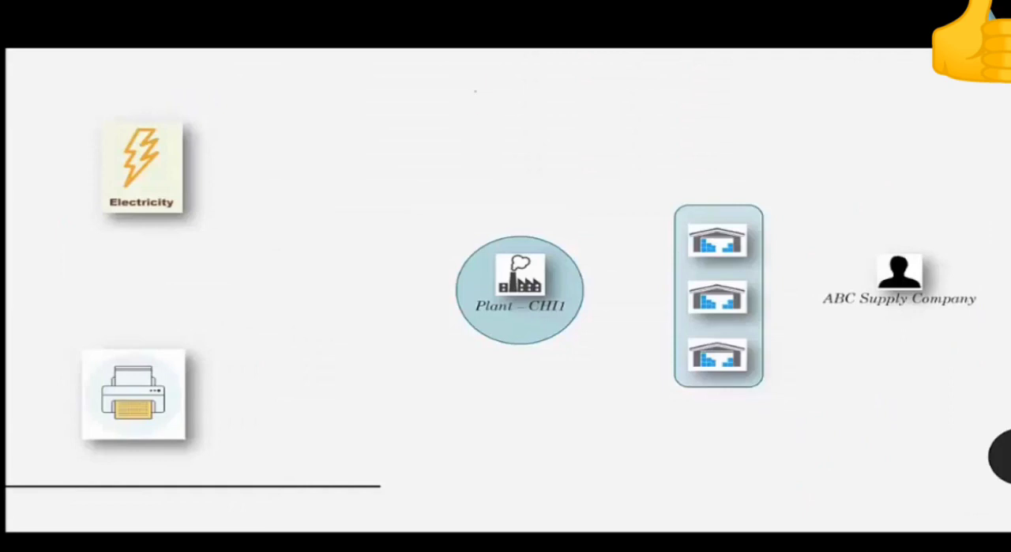
pyautogui.moveTo(490, 83)
pyautogui.mouseDown()
pyautogui.moveTo(471, 107)
pyautogui.moveTo(566, 96)
pyautogui.moveTo(575, 76)
pyautogui.moveTo(617, 82)
pyautogui.moveTo(605, 117)
pyautogui.moveTo(637, 96)
pyautogui.mouseUp()
pyautogui.moveTo(656, 76); pyautogui.dragTo(647, 96)
pyautogui.moveTo(659, 87); pyautogui.dragTo(663, 98)
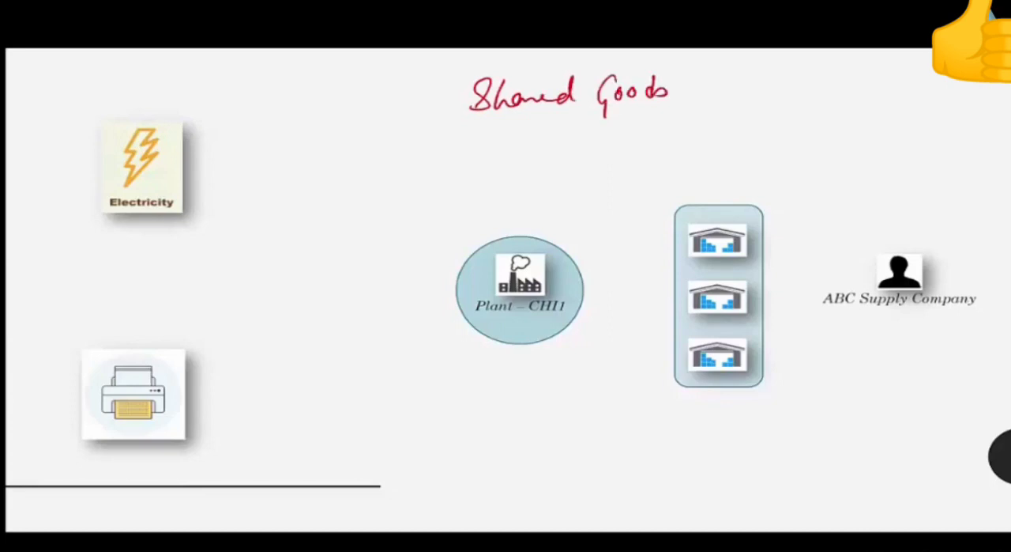
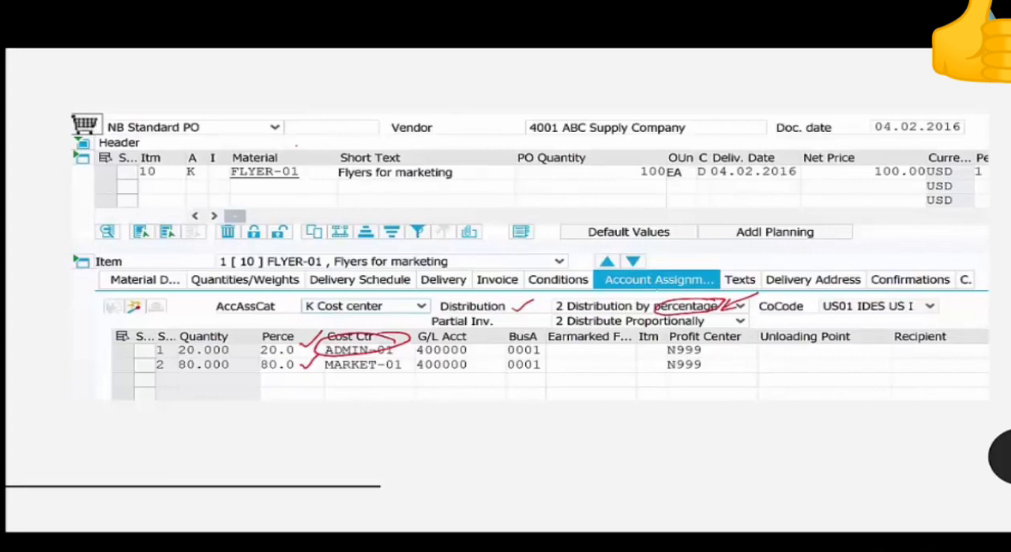
# Switch to the SAP Easy Access window and open cost center creation with transaction KS01.
pyautogui.hotkey('alt', 'Tab')
pyautogui.hotkey('alt', 'Tab')
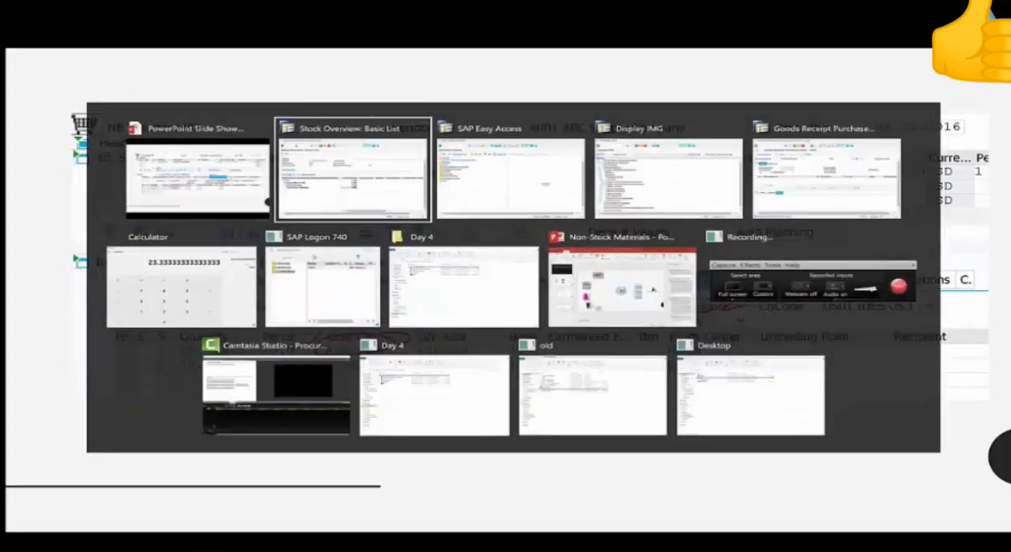
pyautogui.write('ks0')
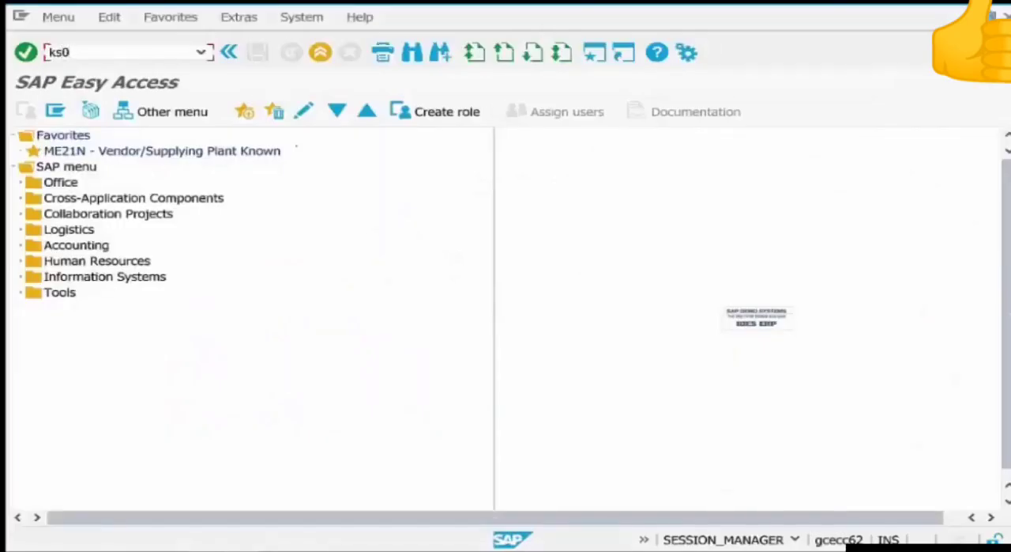
pyautogui.write('1')
pyautogui.press('Return')
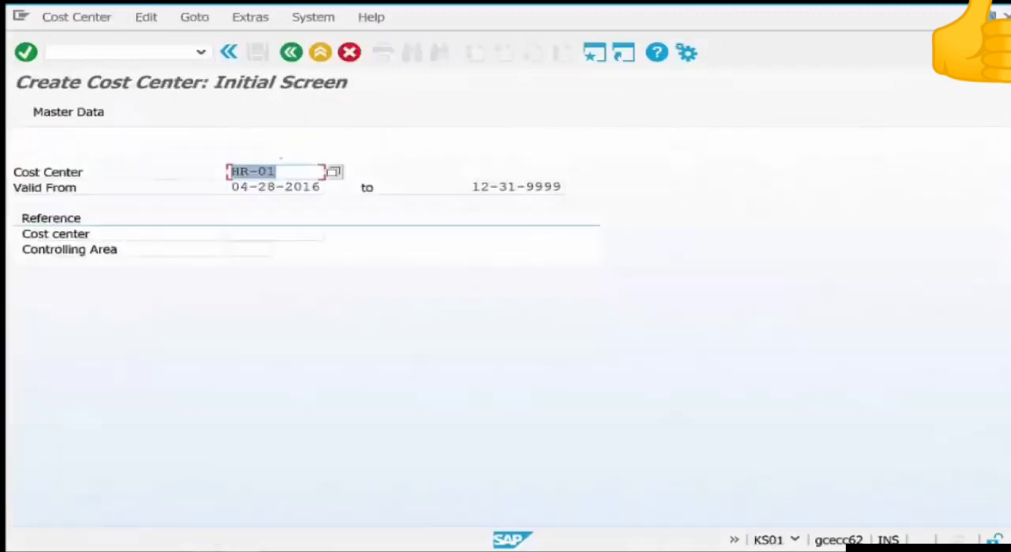
# Create and save cost center ADMIN-01 using HR-01 as the reference cost center, leaving the profit center empty.
pyautogui.write('ad')
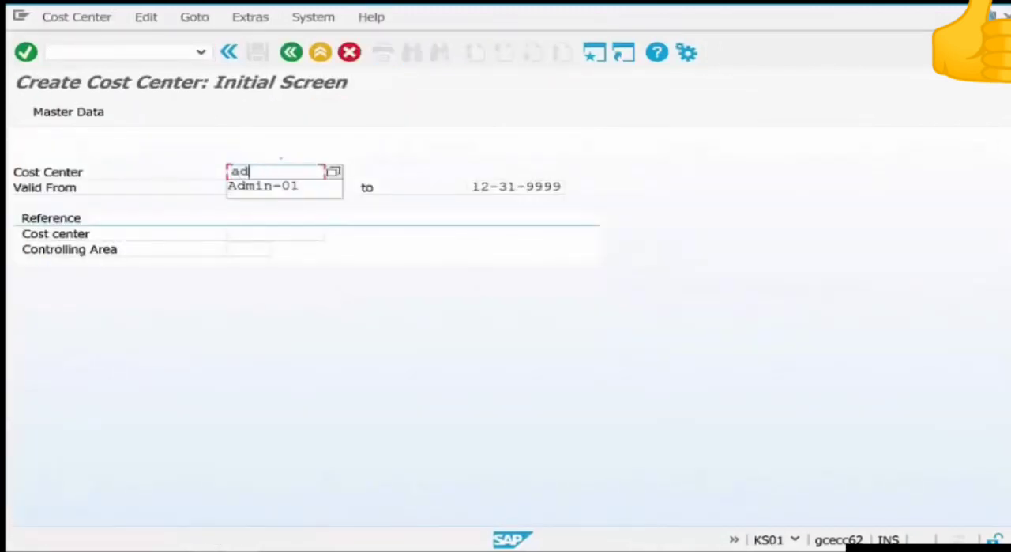
pyautogui.write('min-01')
pyautogui.click(269, 233)
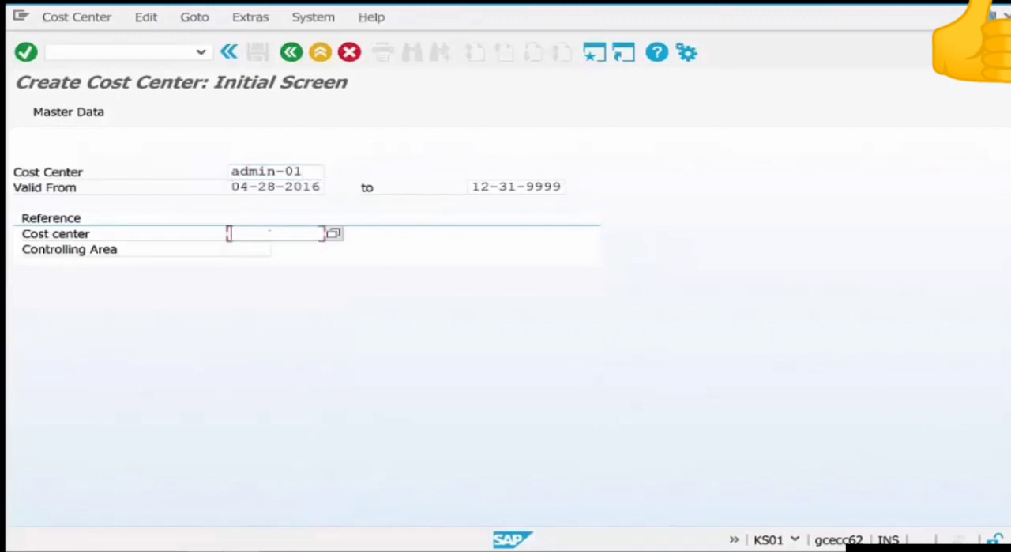
pyautogui.write('hr-01')
pyautogui.press('Return')
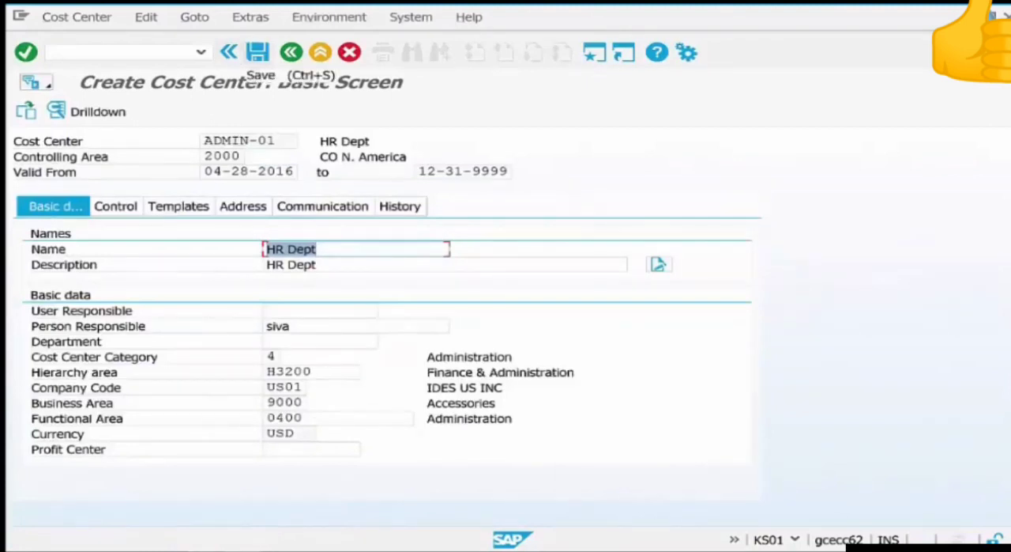
pyautogui.click(258, 53)
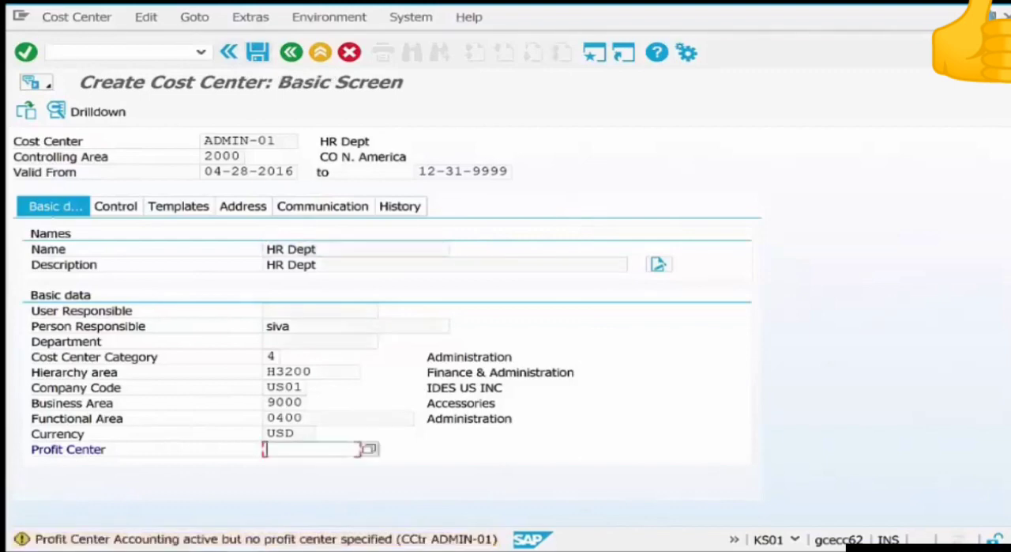
pyautogui.press('Return')
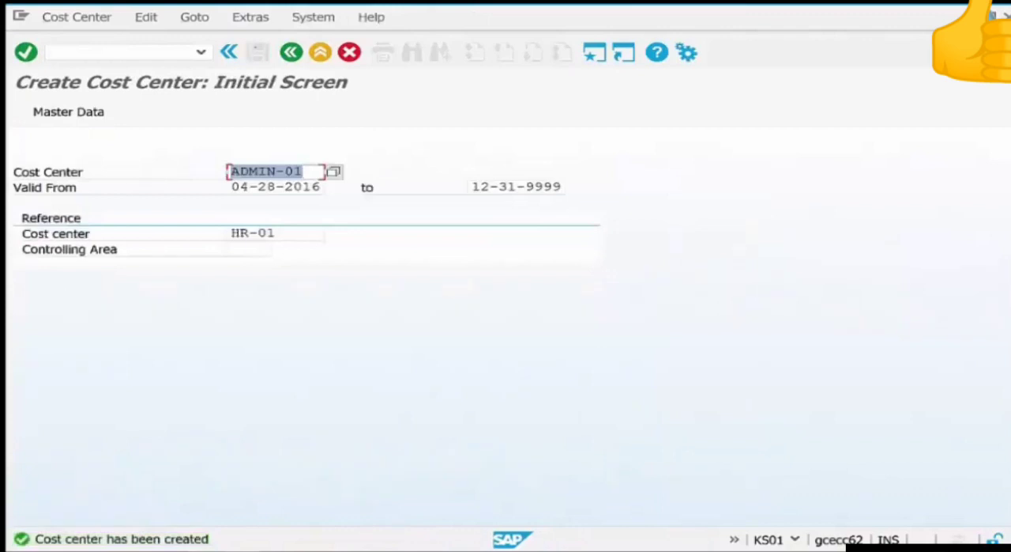
# Create and save cost center FINANCE-01 with reference to HR-01, and leave cost center creation.
pyautogui.write('fi')
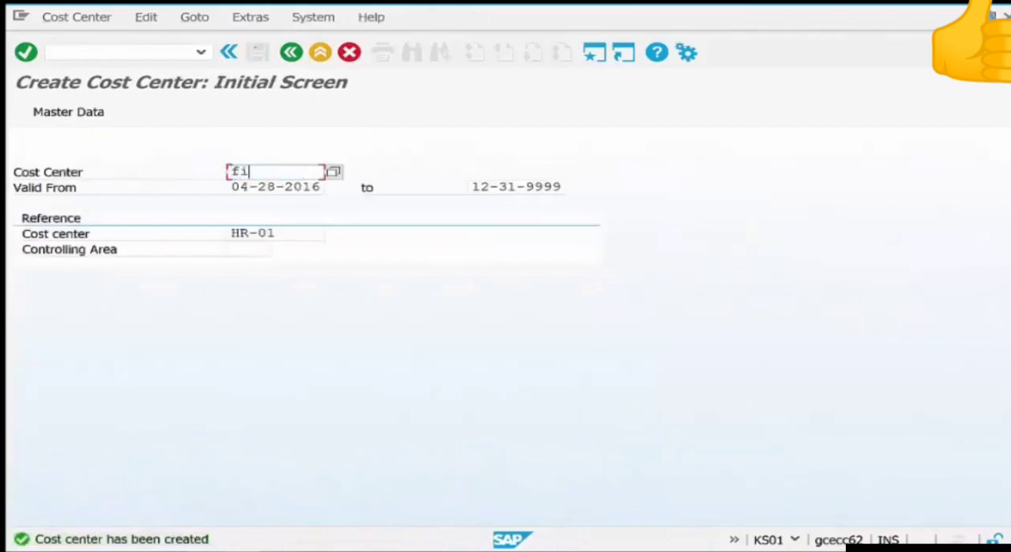
pyautogui.write('nance-01')
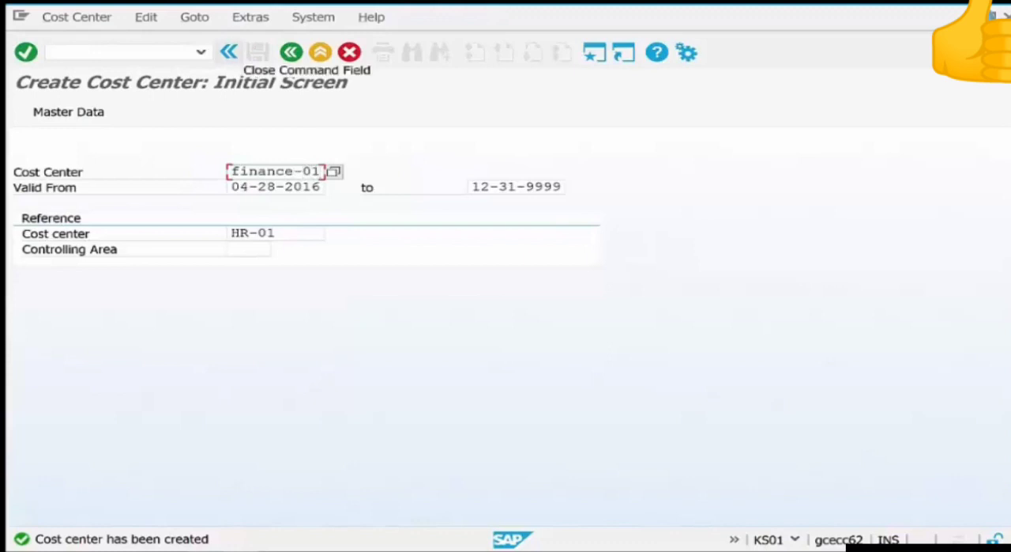
pyautogui.press('Return')
pyautogui.press('Return')
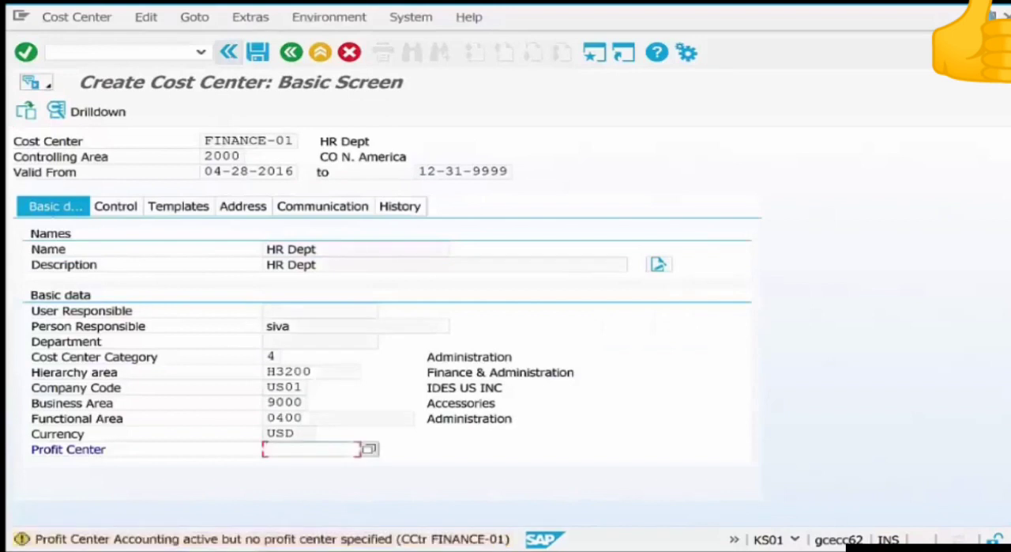
pyautogui.hotkey('ctrl', 's')
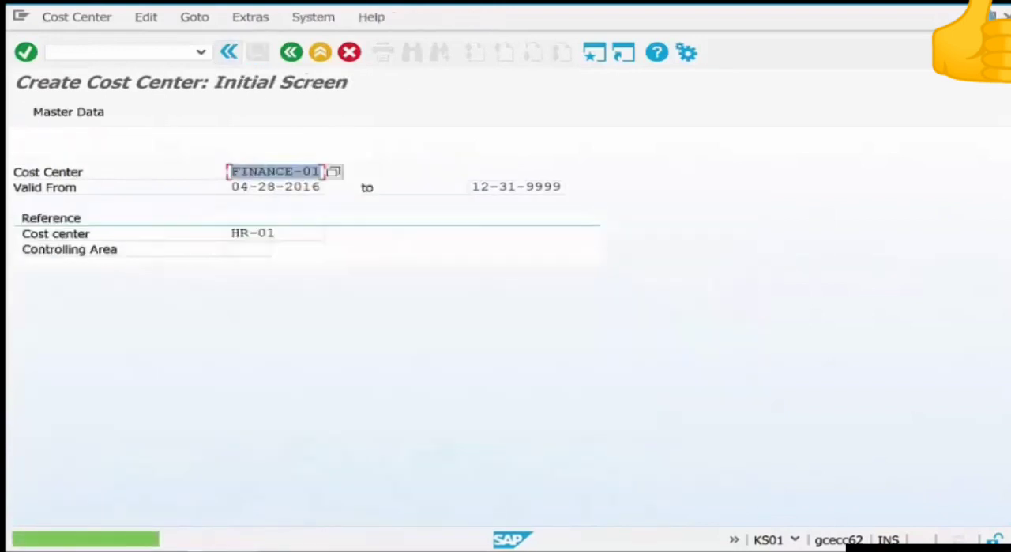
pyautogui.click(292, 52)
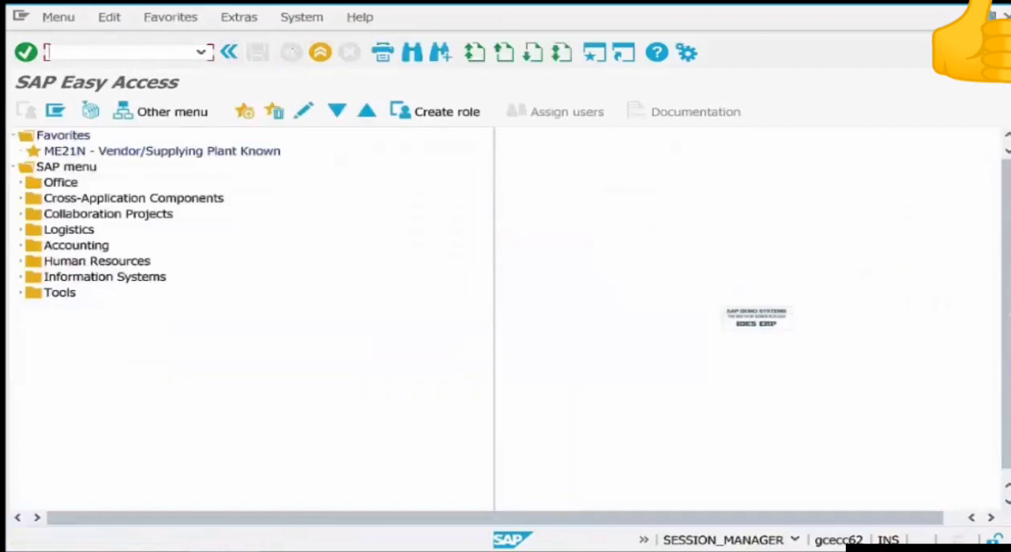
# Start a new standard purchase order with transaction ME21N for vendor ABC Supply Company.
pyautogui.write('me21n')
pyautogui.press('Return')
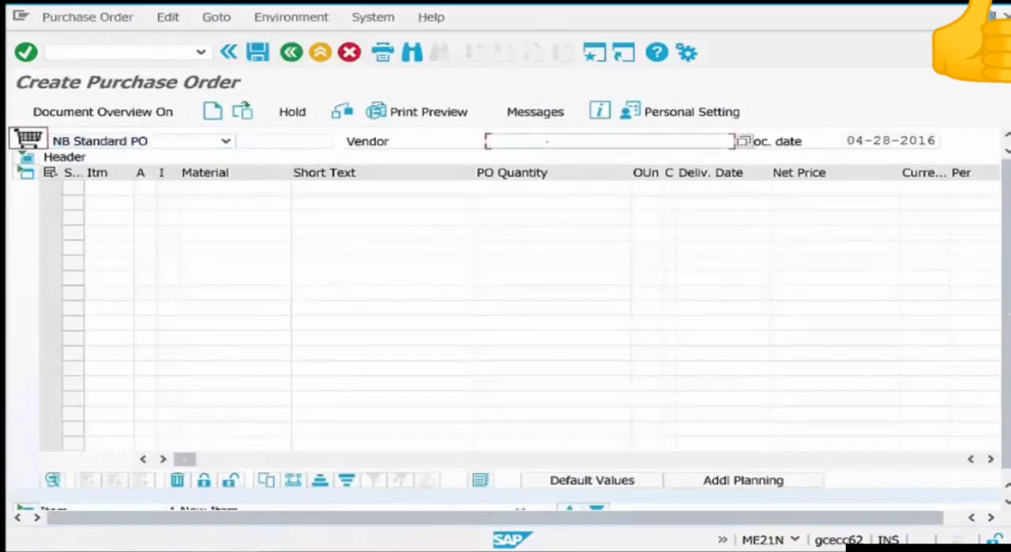
pyautogui.write('4')
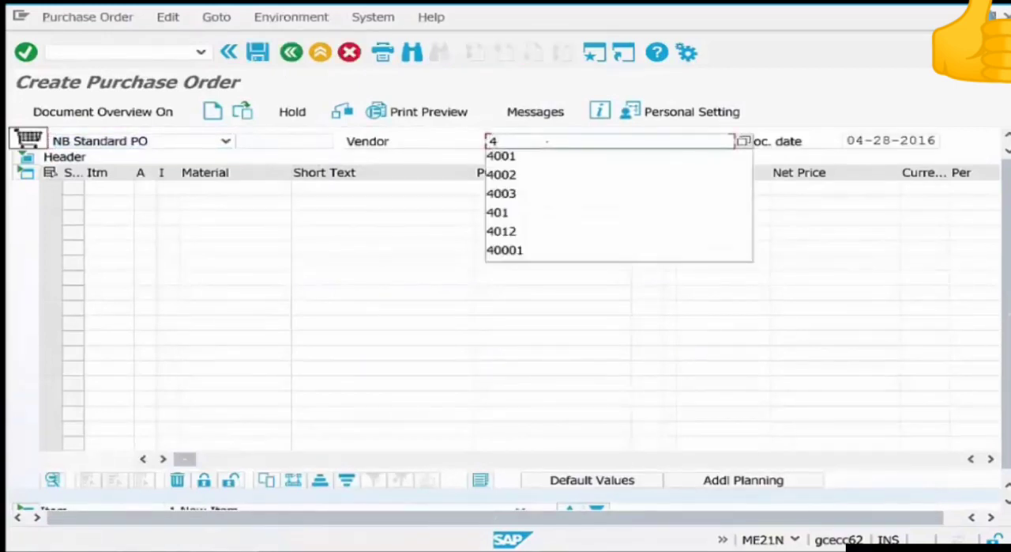
pyautogui.press('Down')
pyautogui.press('Return')
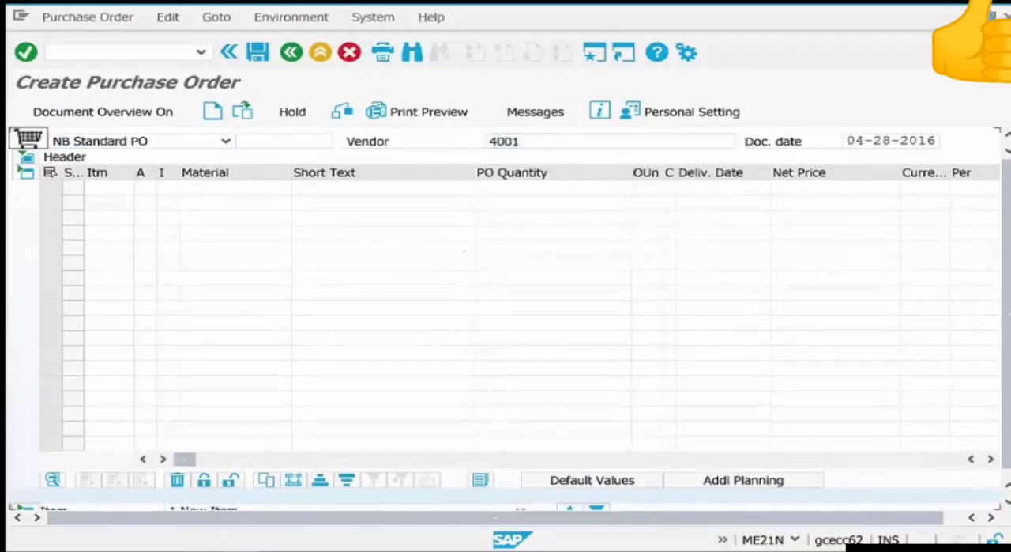
# Add STIRRERS-01 as the first item with a quantity of 1,000 and account assignment category K.
pyautogui.click(195, 189)
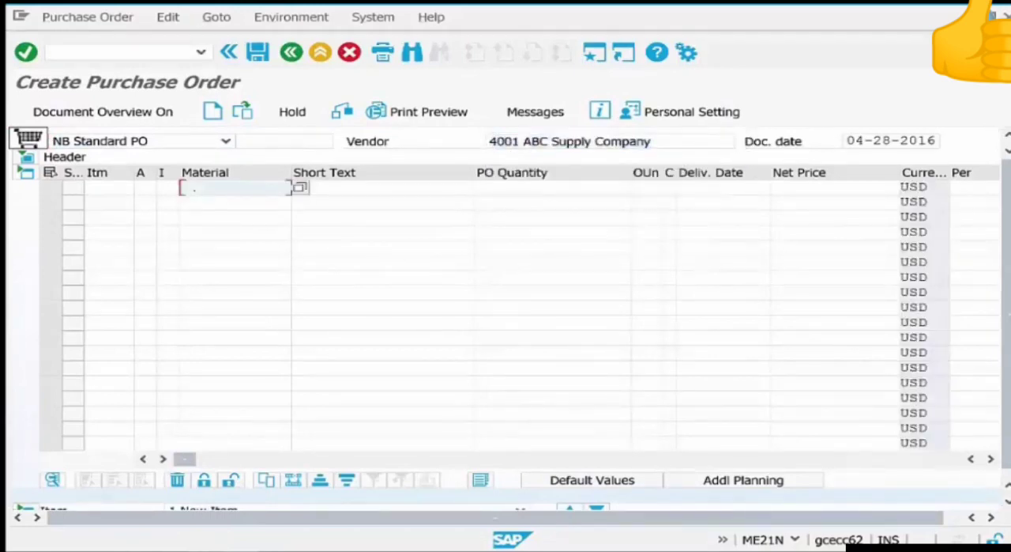
pyautogui.write('sti')
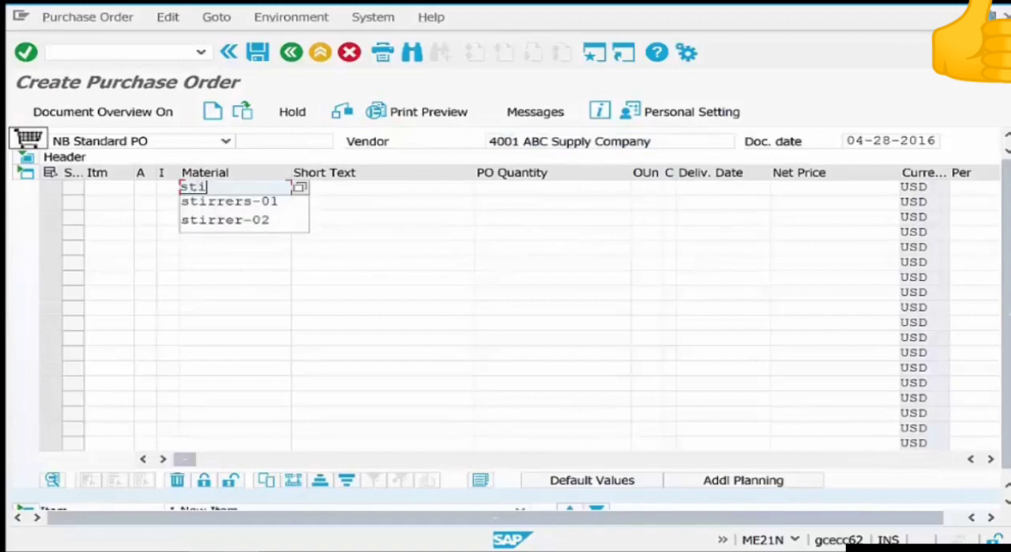
pyautogui.press('Down')
pyautogui.press('Return')
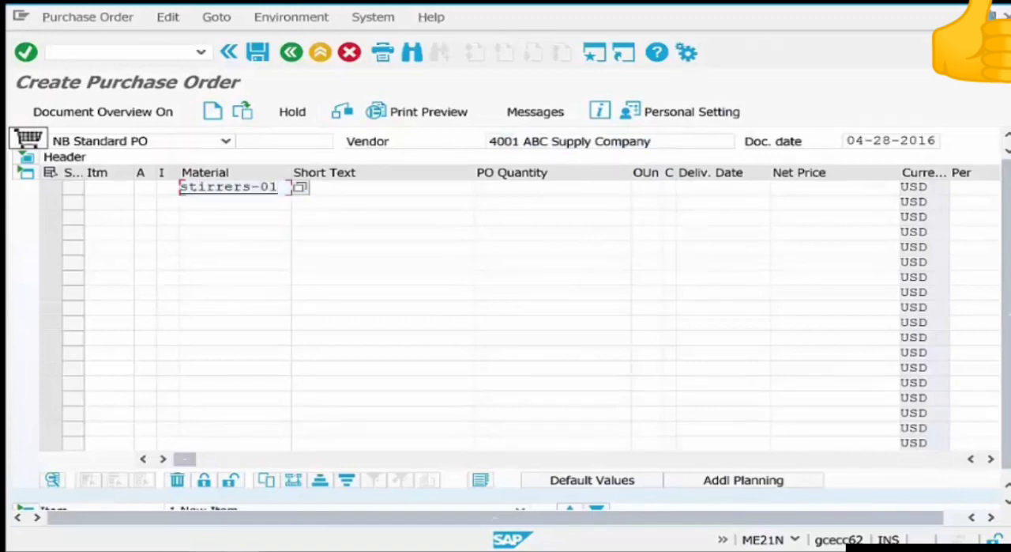
pyautogui.press('Return')
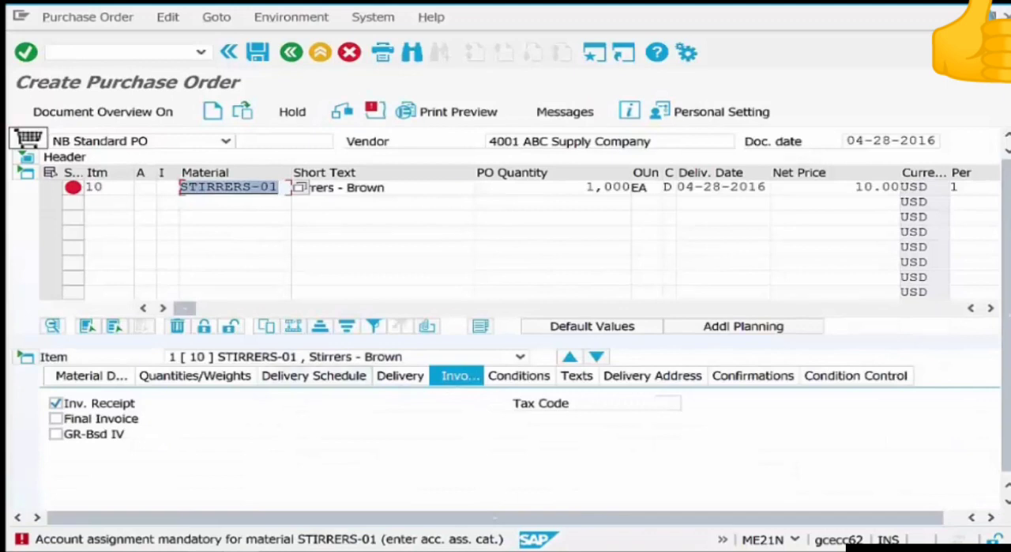
pyautogui.click(141, 187)
pyautogui.write('K')
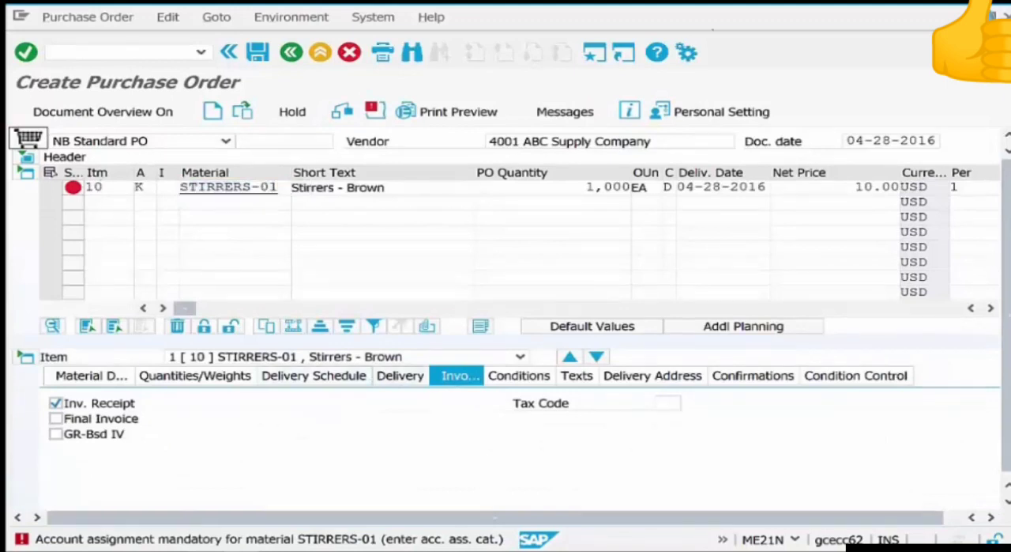
pyautogui.press('Return')
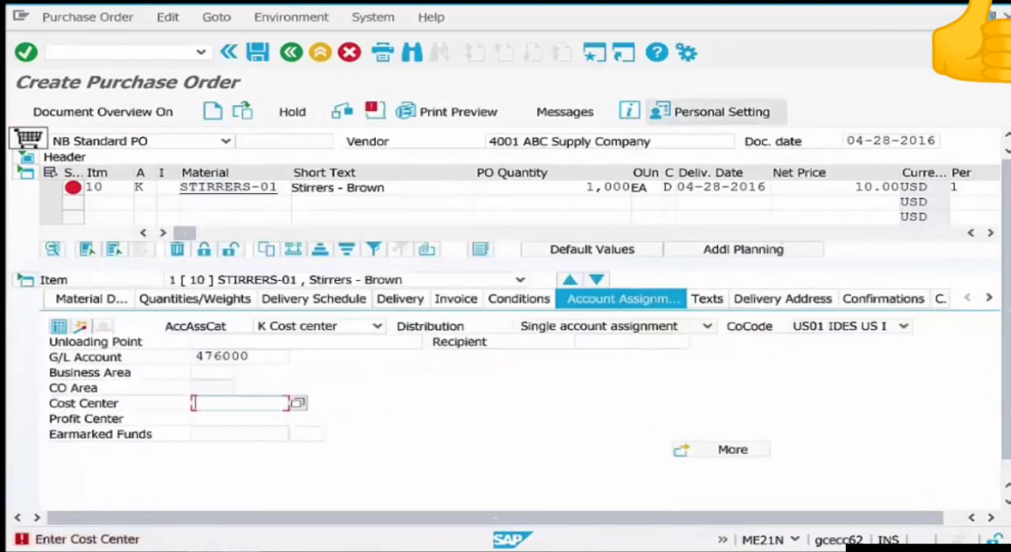
# Set the STIRRERS-01 item's gross price to 1 USD in its pricing conditions and check the condition value.
pyautogui.click(298, 403)
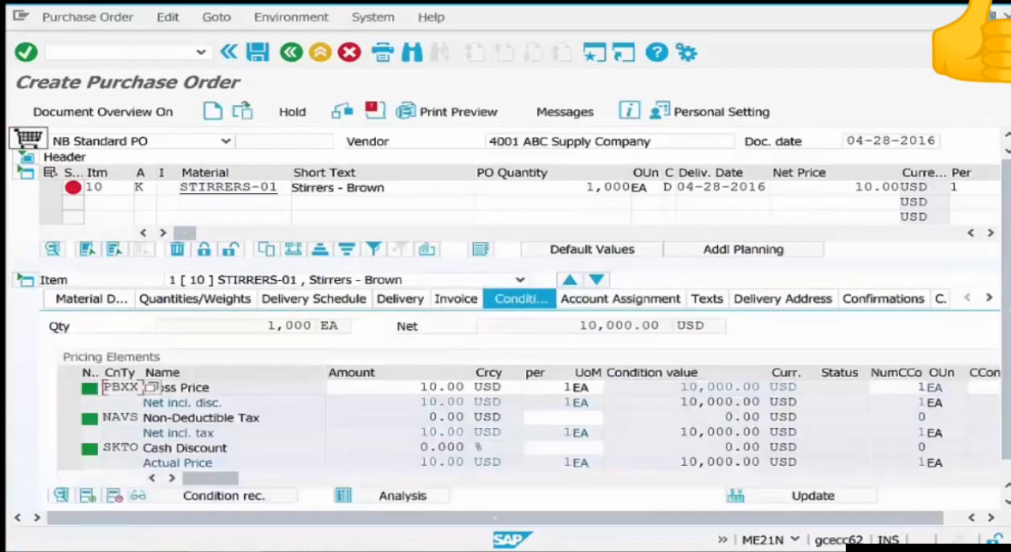
pyautogui.moveTo(648, 388); pyautogui.dragTo(768, 388)
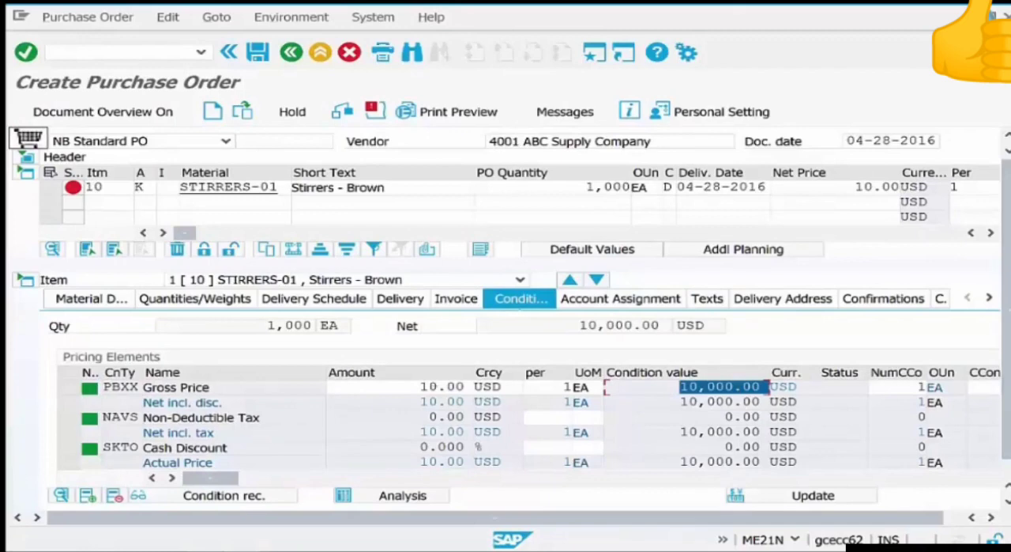
pyautogui.moveTo(420, 387); pyautogui.dragTo(472, 387)
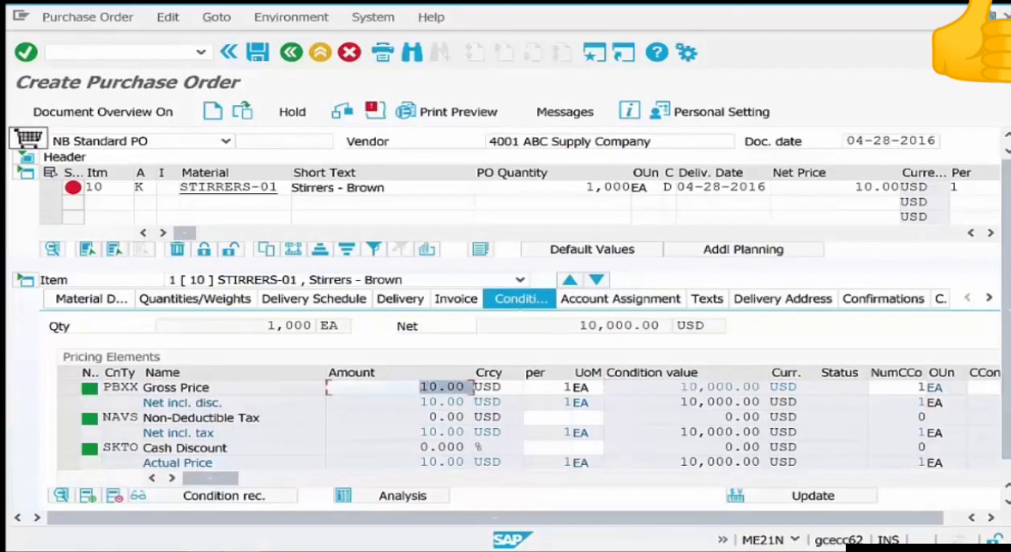
pyautogui.press('BackSpace')
pyautogui.write('1')
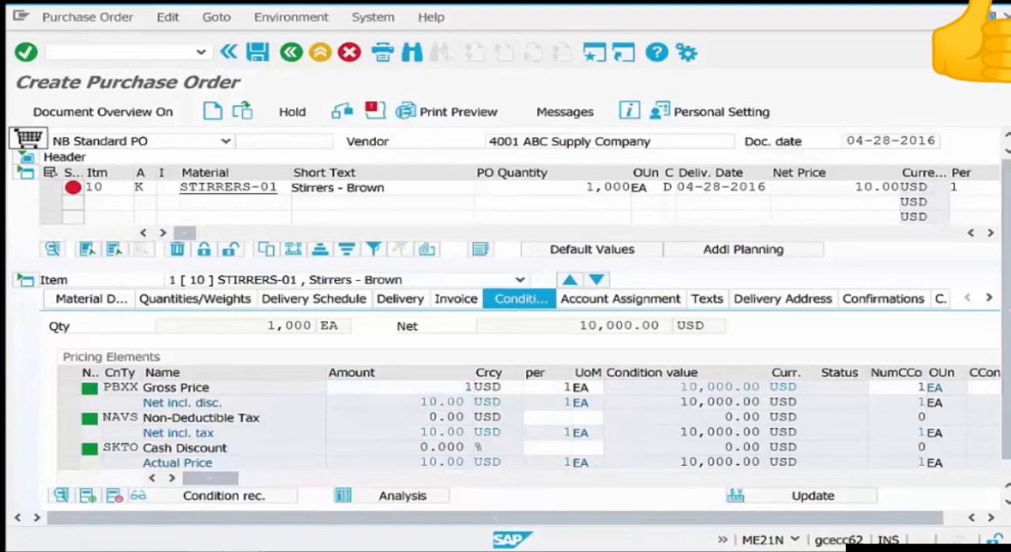
pyautogui.press('Return')
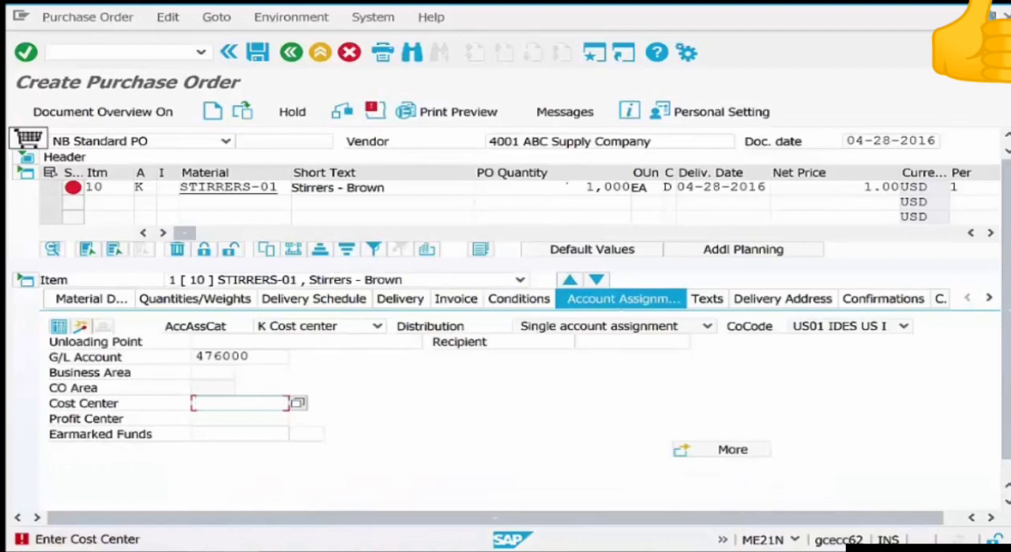
pyautogui.click(519, 299)
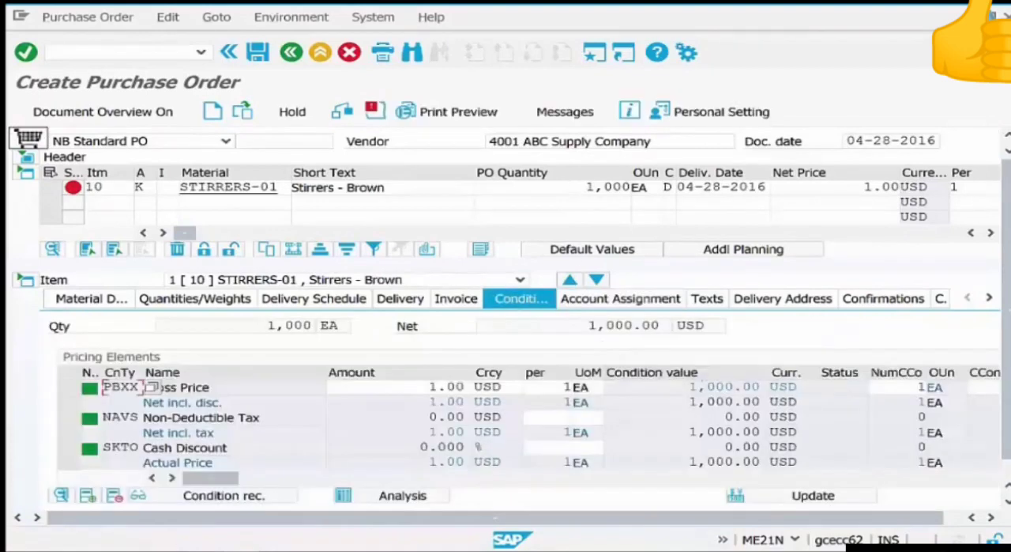
pyautogui.moveTo(689, 387); pyautogui.dragTo(734, 387)
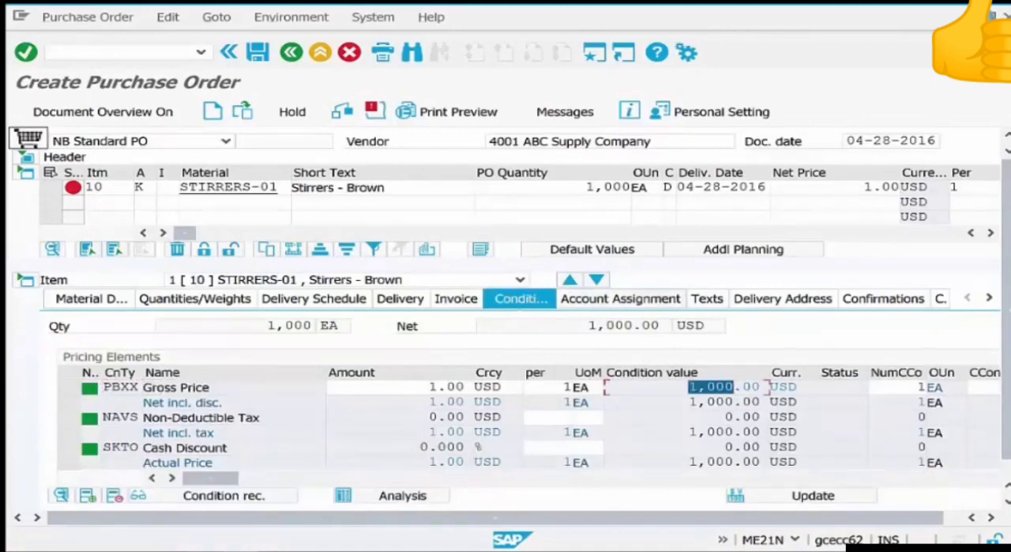
# Assign the STIRRERS-01 item to cost center HR-01, keeping single account assignment.
pyautogui.click(632, 299)
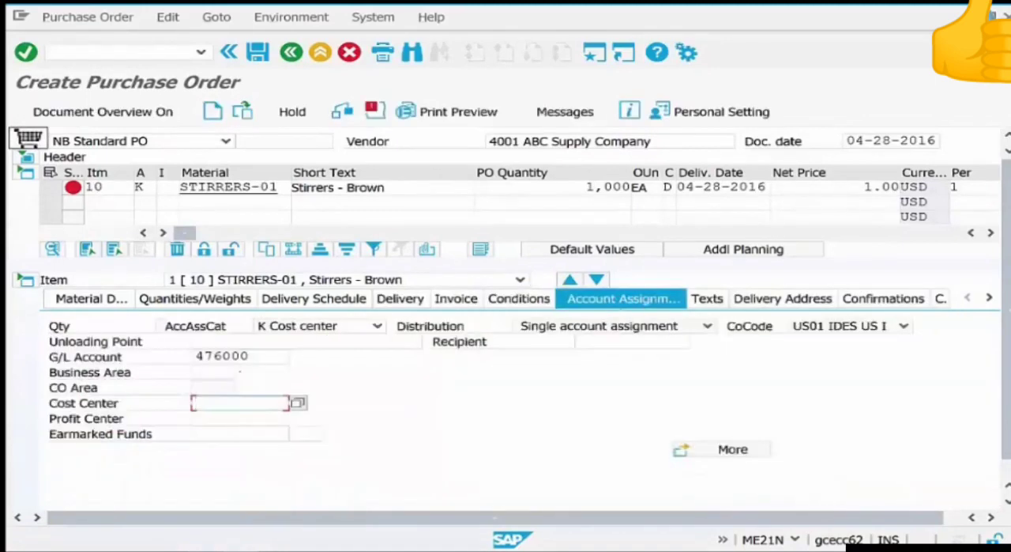
pyautogui.click(708, 325)
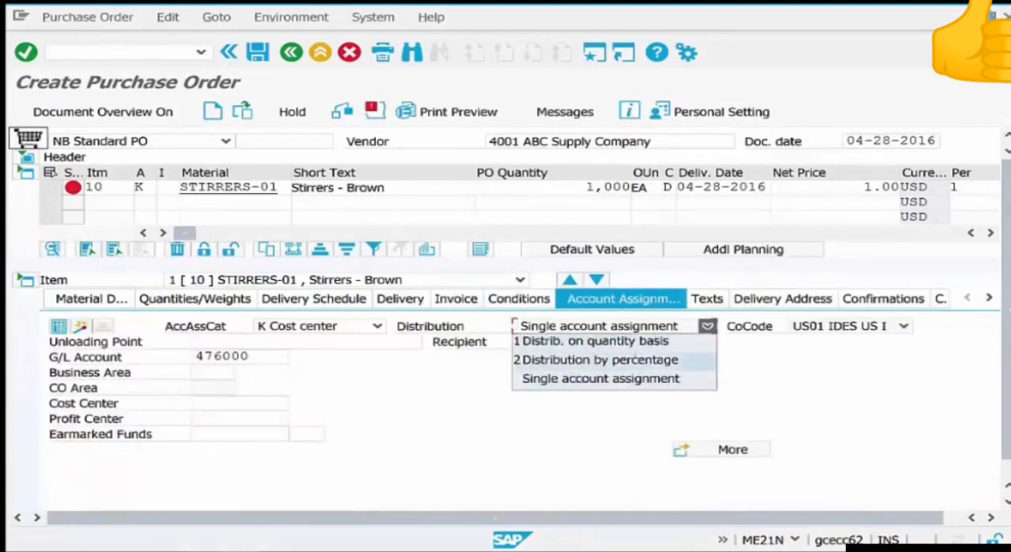
pyautogui.click(708, 326)
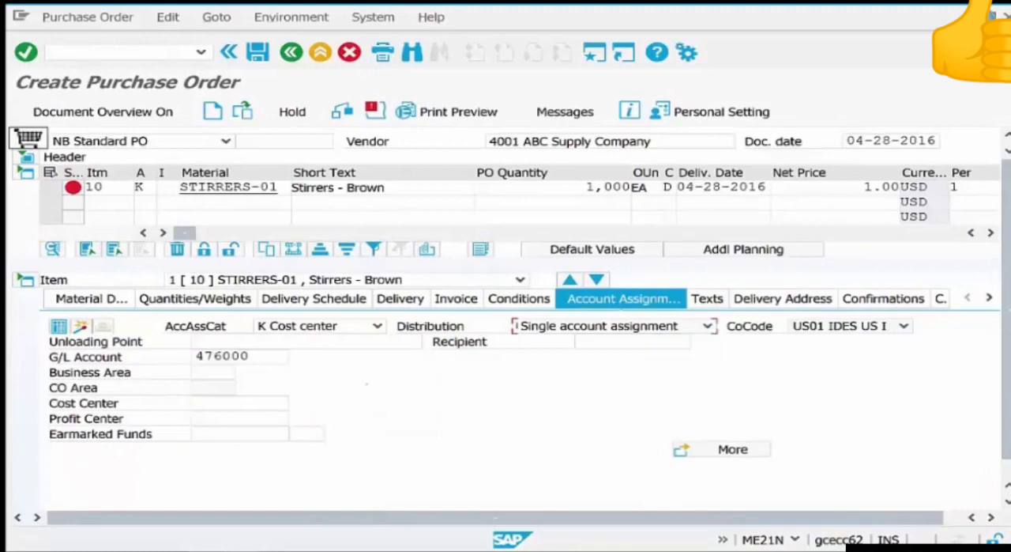
pyautogui.click(236, 405)
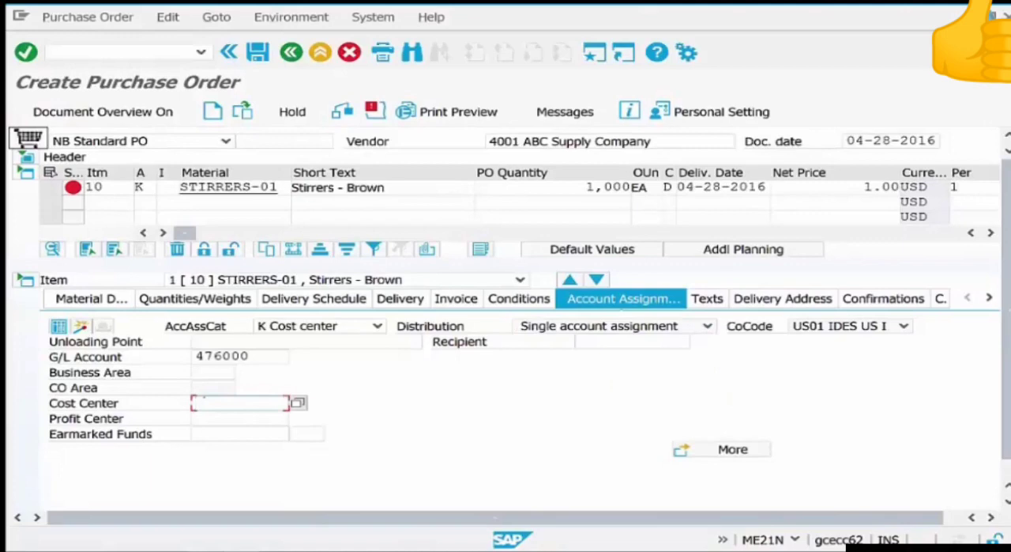
pyautogui.write('hr-')
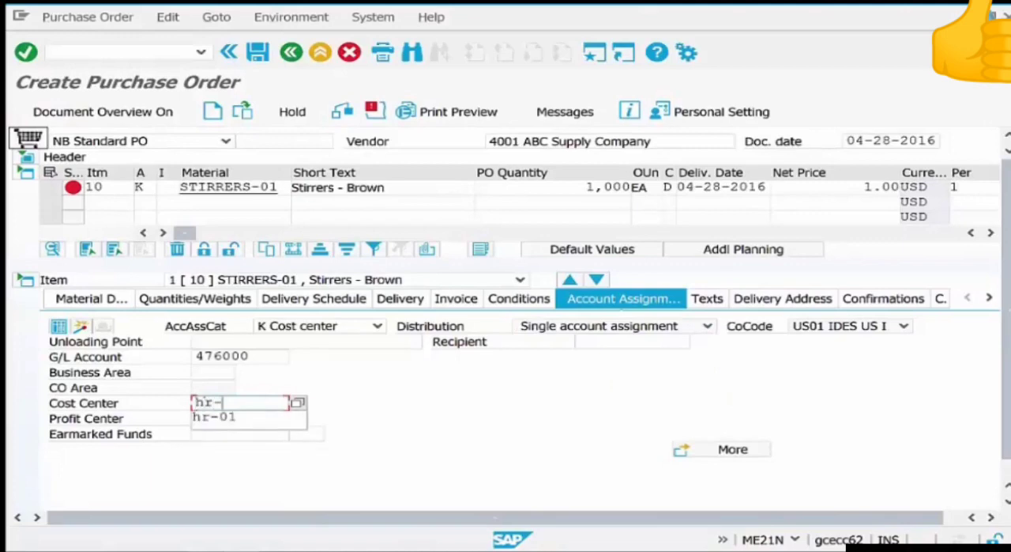
pyautogui.write('01')
pyautogui.press('Return')
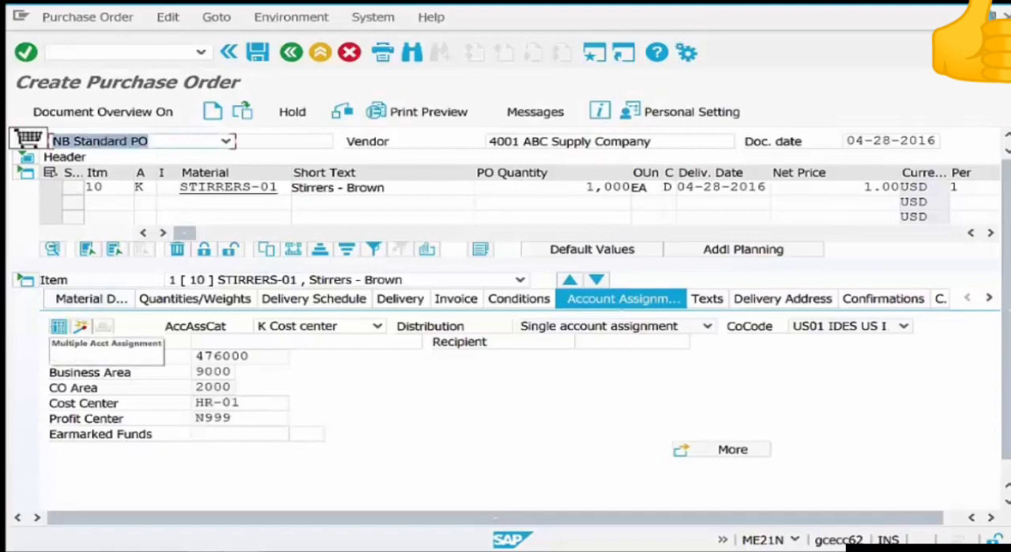
# Switch the STIRRERS-01 item to the multiple account assignment view and enter 80 percent for cost center HR-01.
pyautogui.click(59, 326)
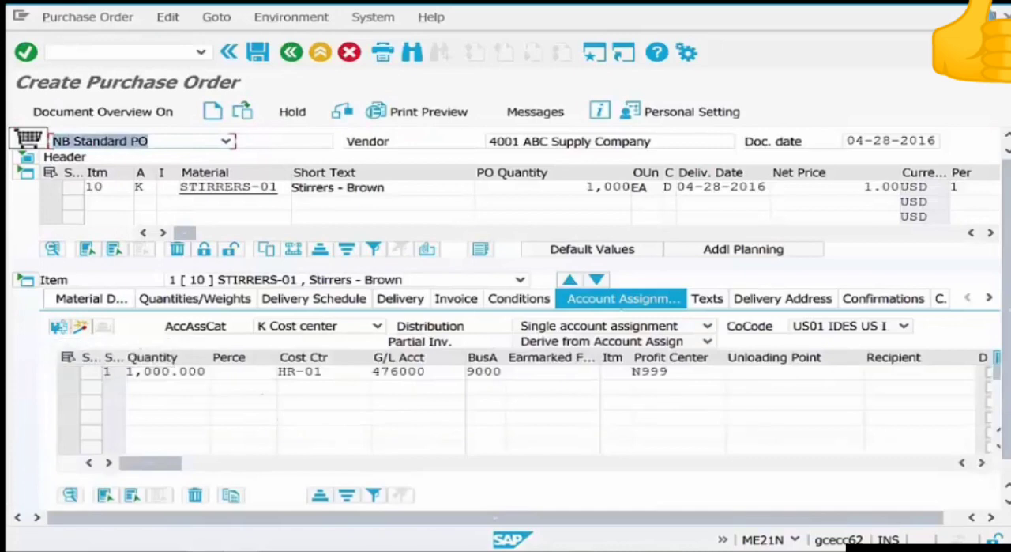
pyautogui.click(244, 371)
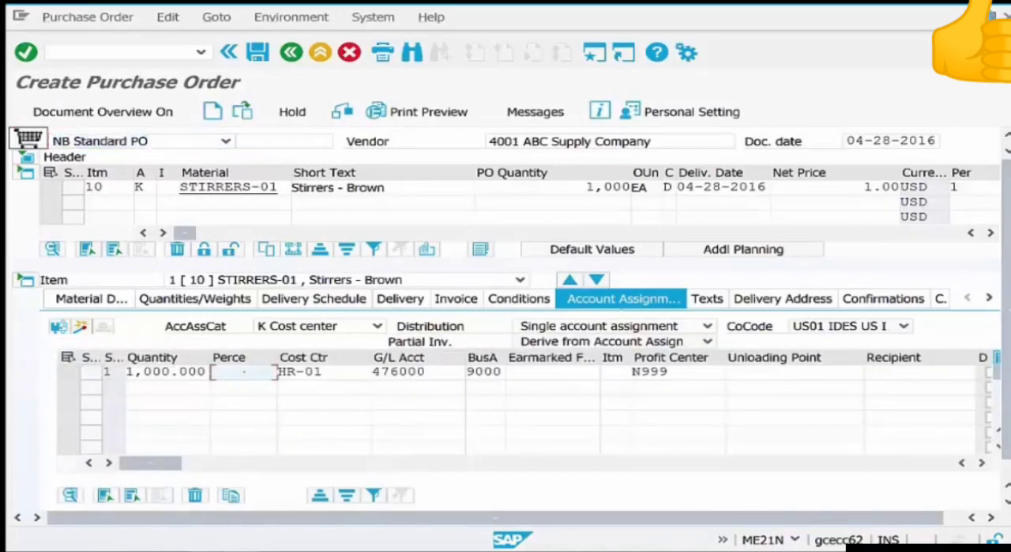
pyautogui.write('80')
pyautogui.press('Return')
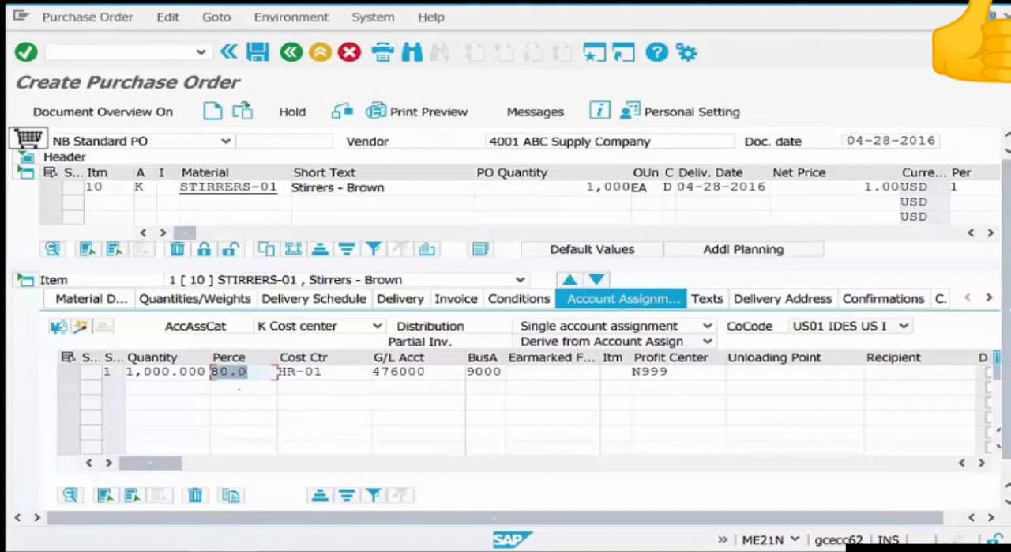
# Add a second account assignment line for cost center ADMIN-01 with 20 percent.
pyautogui.click(302, 387)
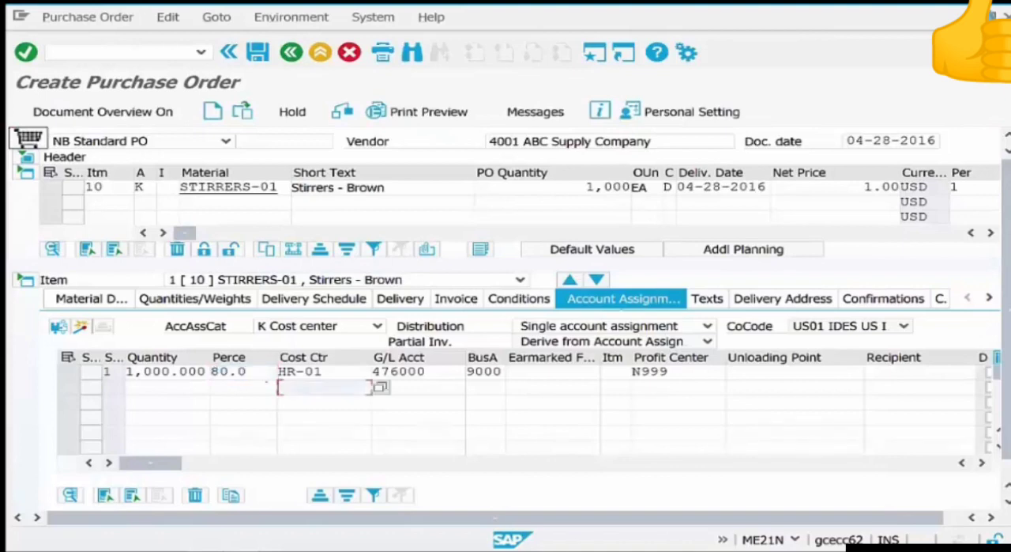
pyautogui.click(259, 385)
pyautogui.write('20')
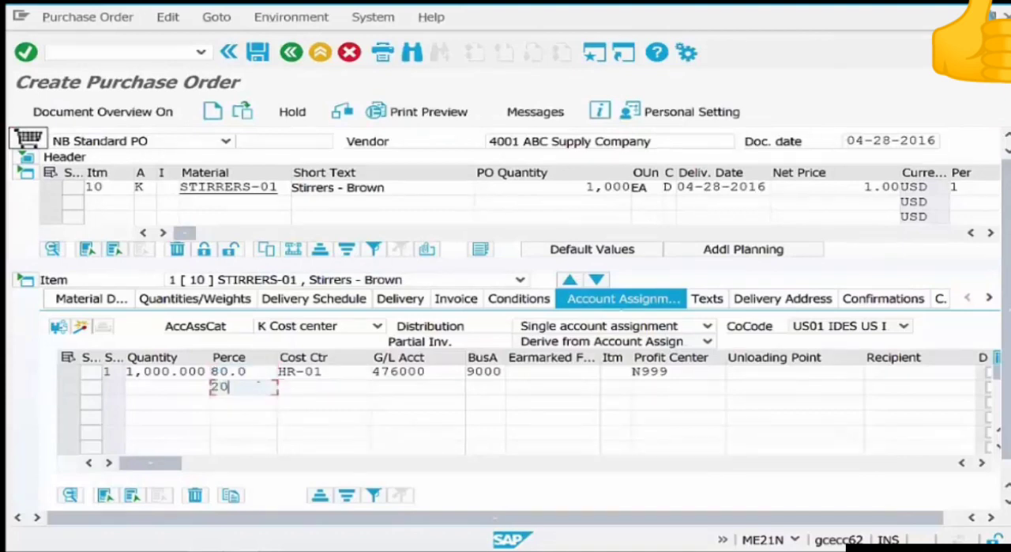
pyautogui.press('Tab')
pyautogui.write('a')
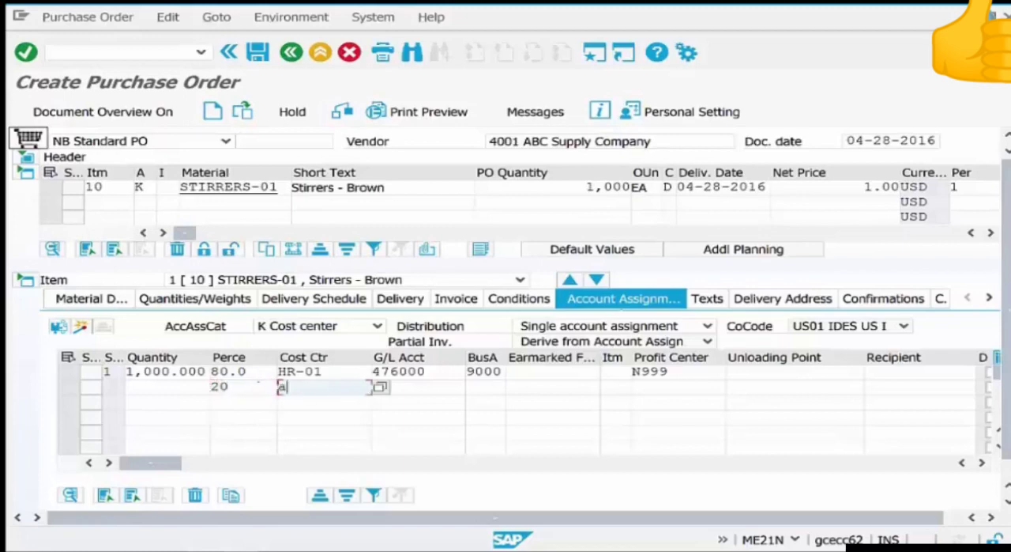
pyautogui.write('dmin')
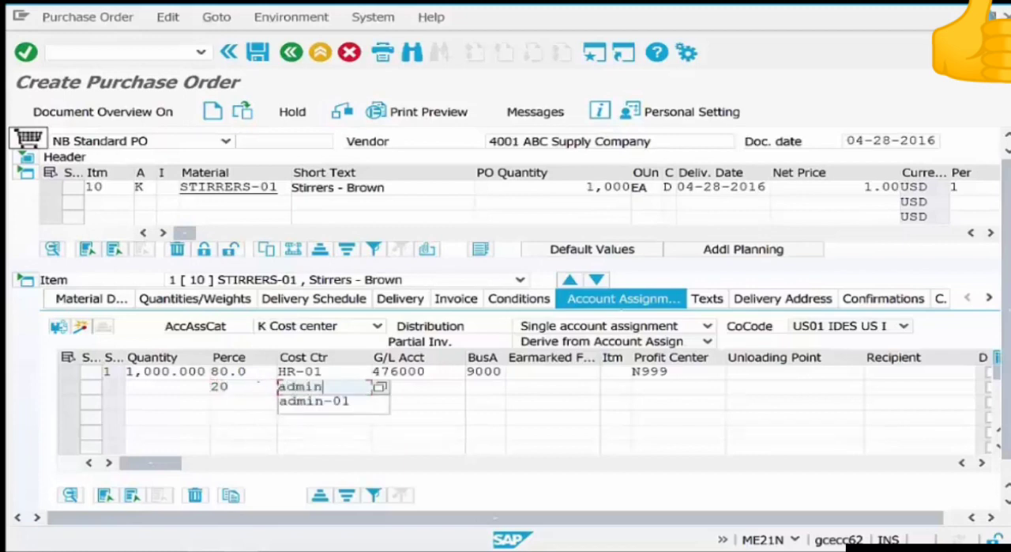
pyautogui.press('Down')
pyautogui.press('Return')
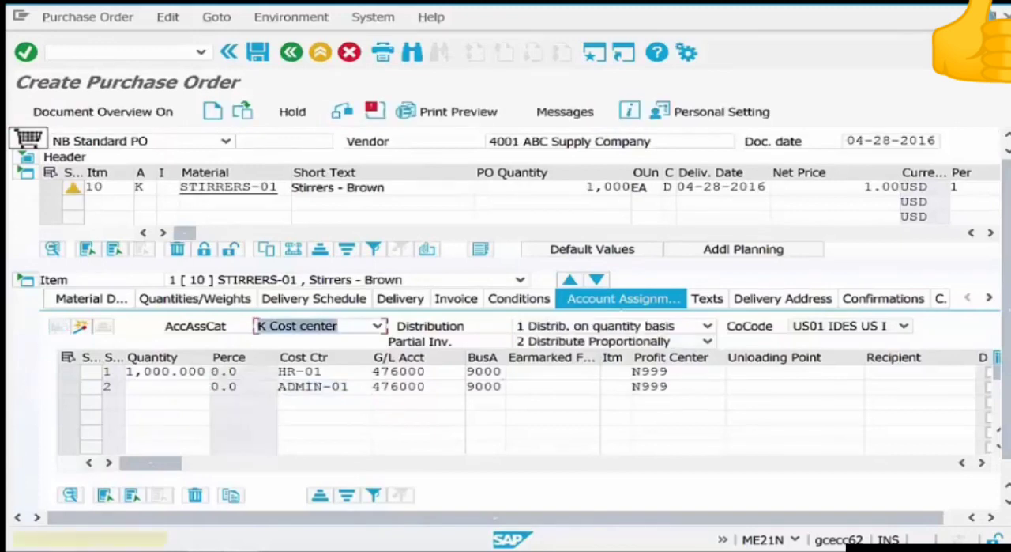
# Set the item's distribution to Distribution by percentage, allocating 80 percent to HR-01 and 20 percent to ADMIN-01.
pyautogui.click(708, 326)
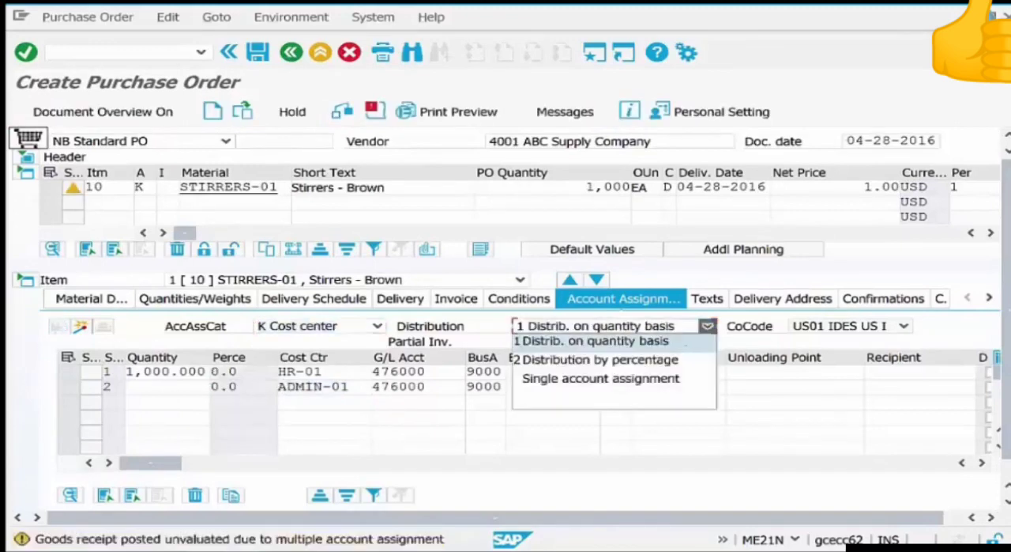
pyautogui.click(672, 360)
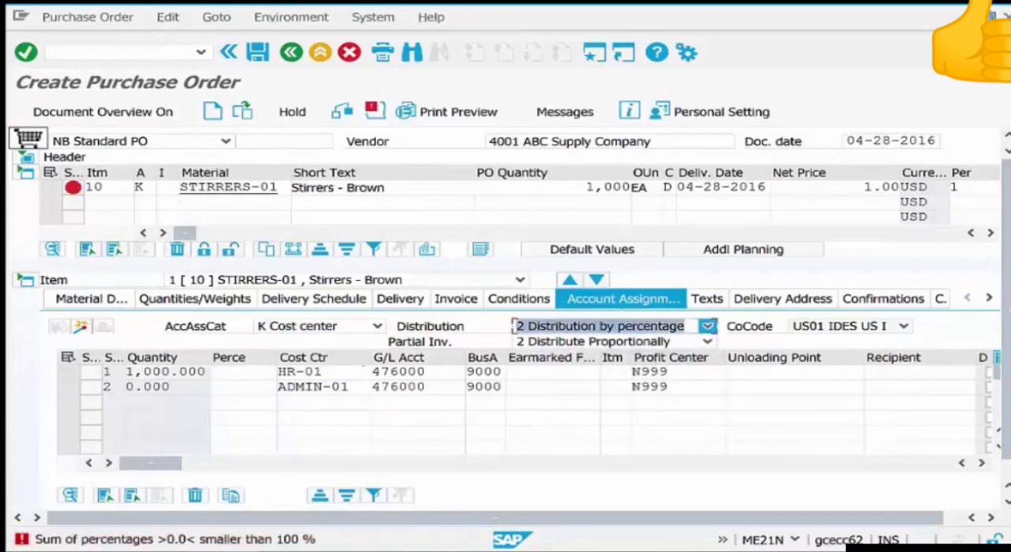
pyautogui.click(246, 371)
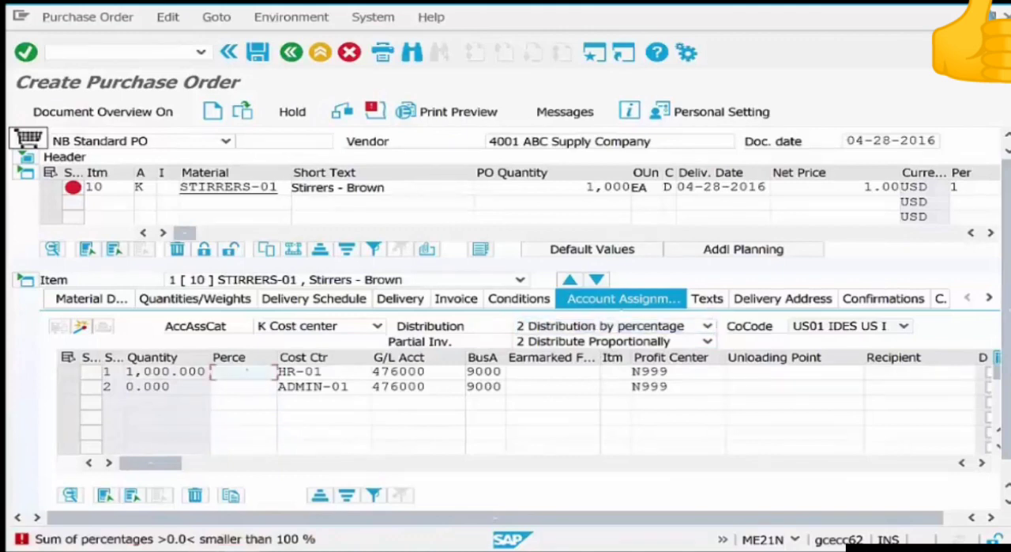
pyautogui.write('8')
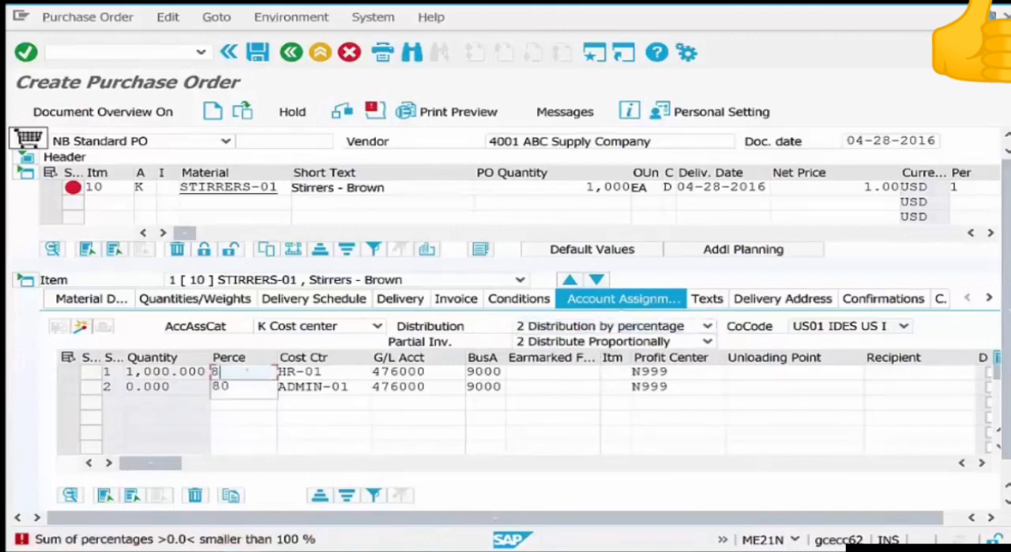
pyautogui.write('0')
pyautogui.press('Down')
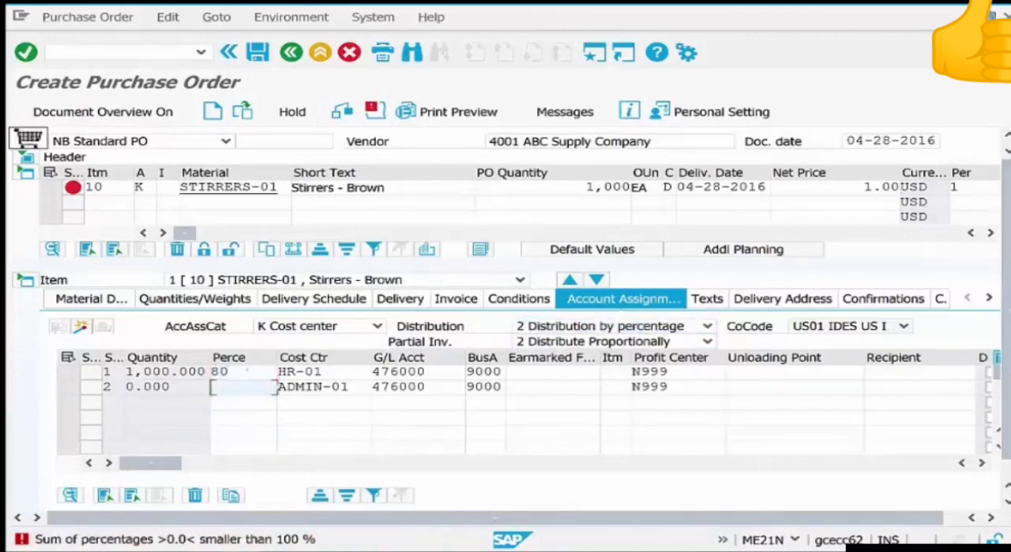
pyautogui.write('20')
pyautogui.press('Return')
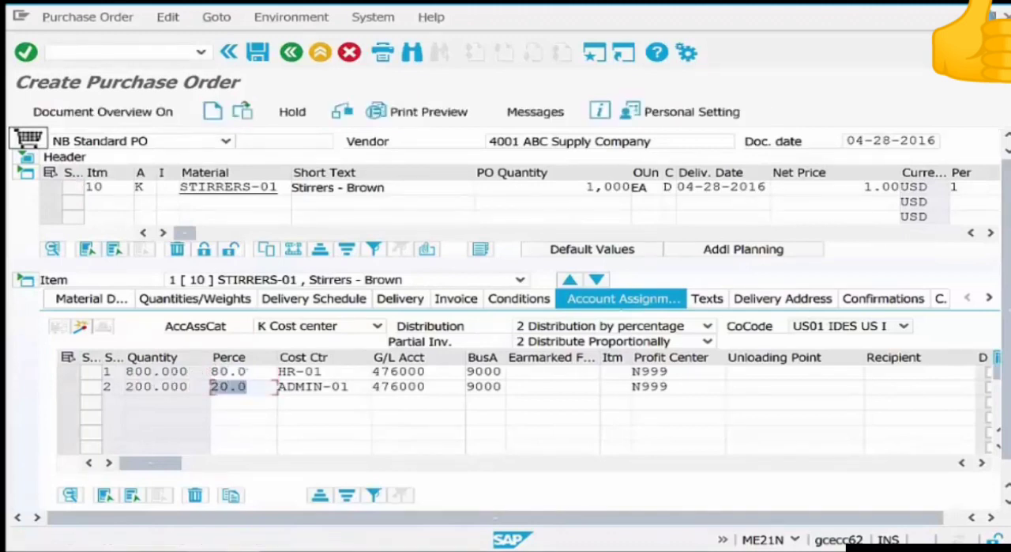
# Check the quantity allocated to HR-01 and save the purchase order.
pyautogui.moveTo(190, 371); pyautogui.dragTo(134, 371)
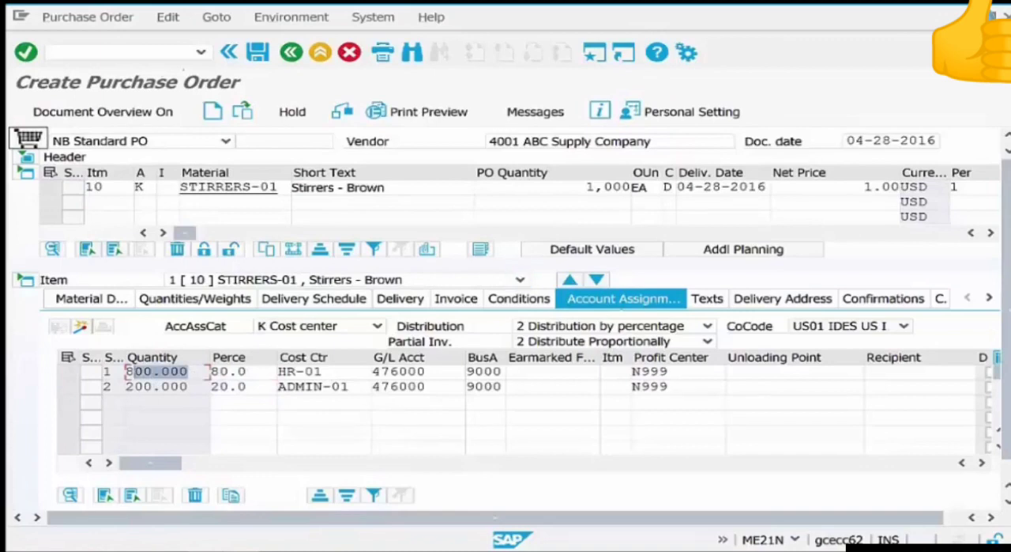
pyautogui.click(258, 52)
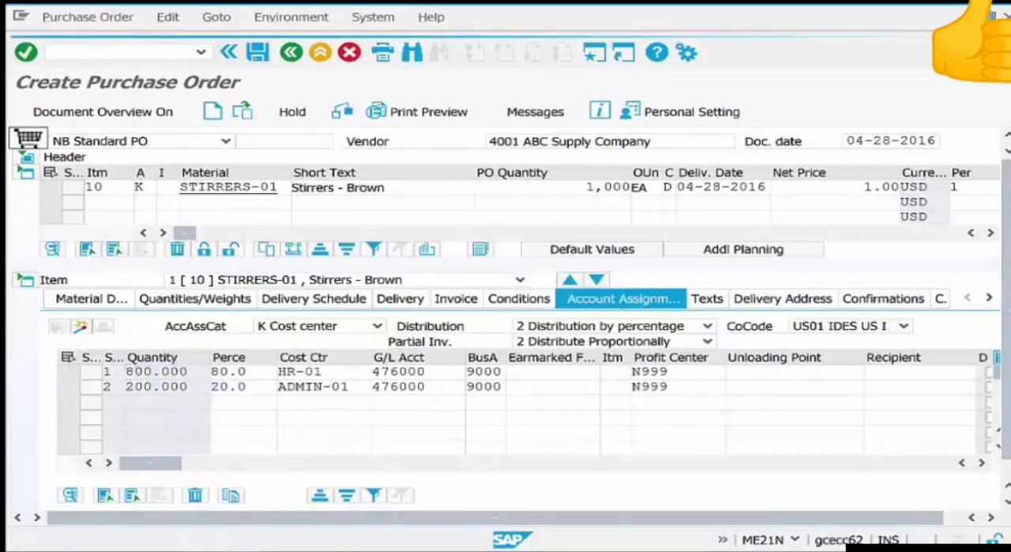